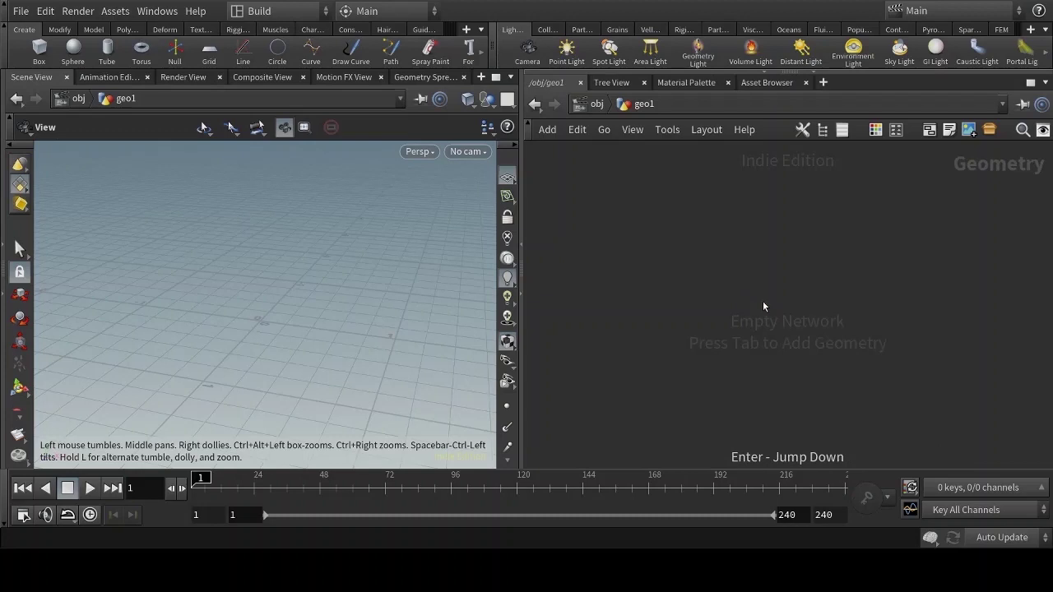
Add a Sphere node to the empty geo1 network and set its primitive type to Polygon Mesh
key("Tab")
type("sphere")
key("Return")
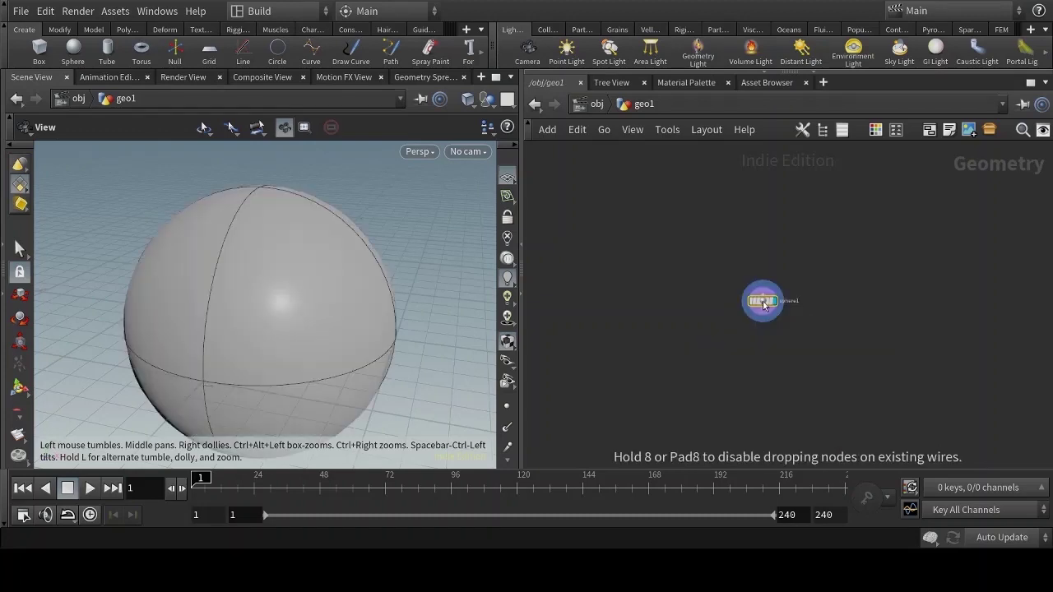
left_click(760, 302)
key("p")
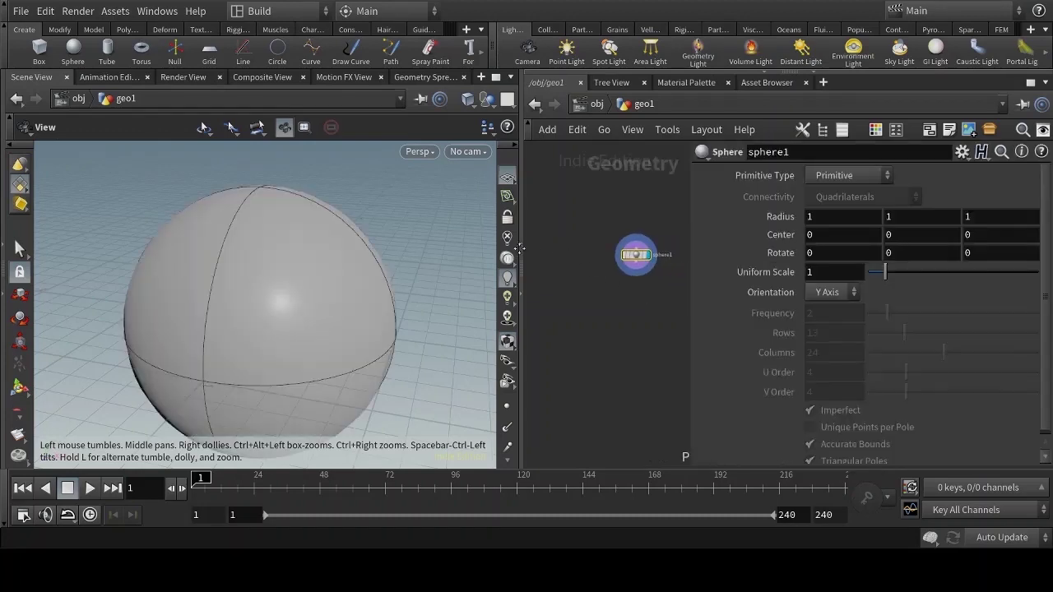
left_click(836, 178)
left_click(846, 223)
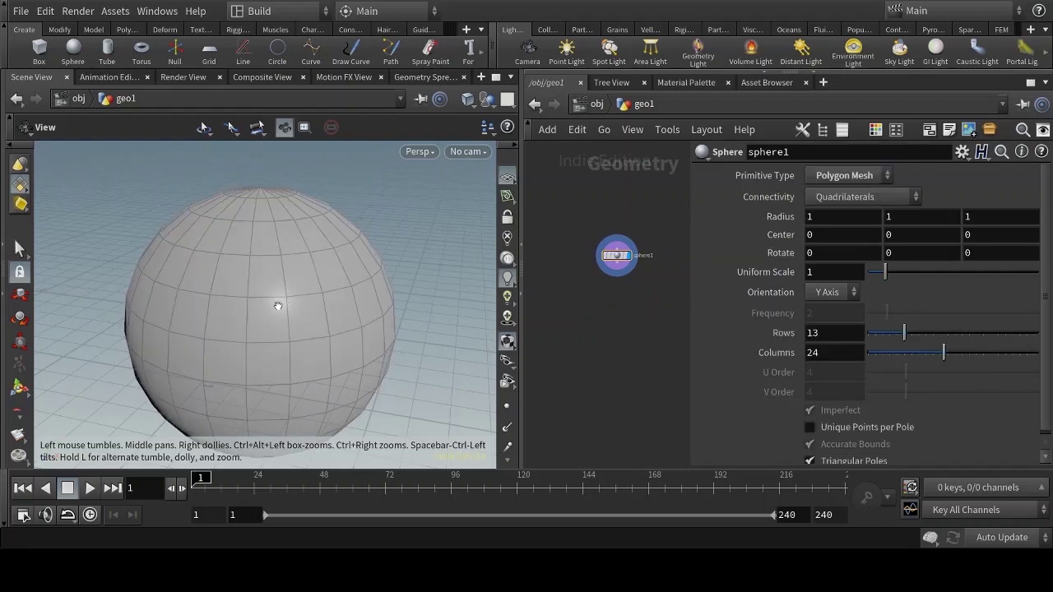
Toggle the viewport's point display on and off to inspect the points of the sphere mesh
left_click_drag(277, 303, 461, 308)
left_click(507, 406)
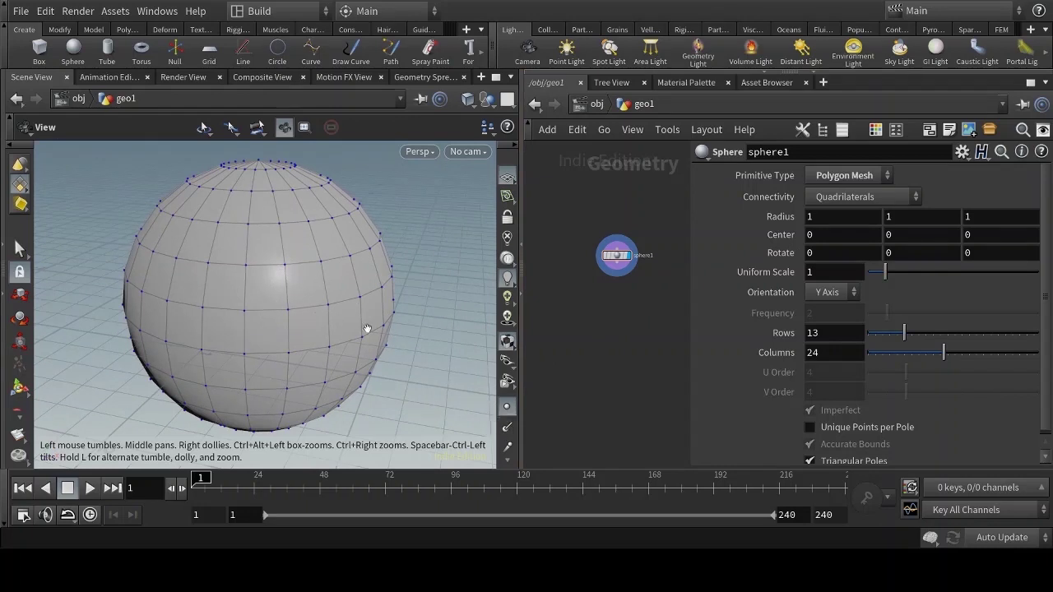
left_click(506, 406)
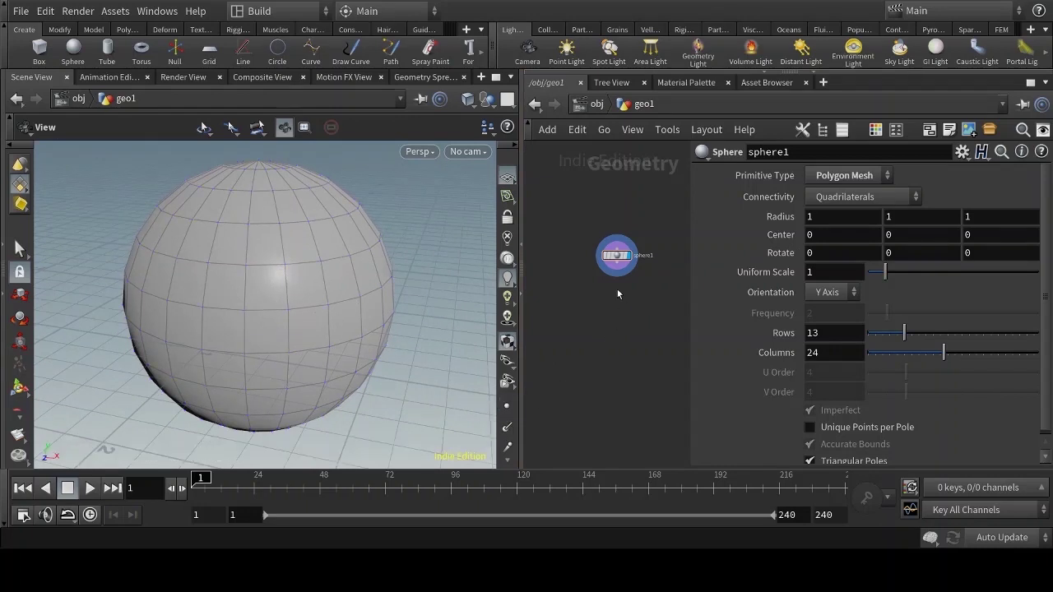
Add an Attribute Wrangle node below the sphere and wire the sphere's output into its first input
key("Tab")
type("attribwrangle")
key("Return")
left_click(617, 288)
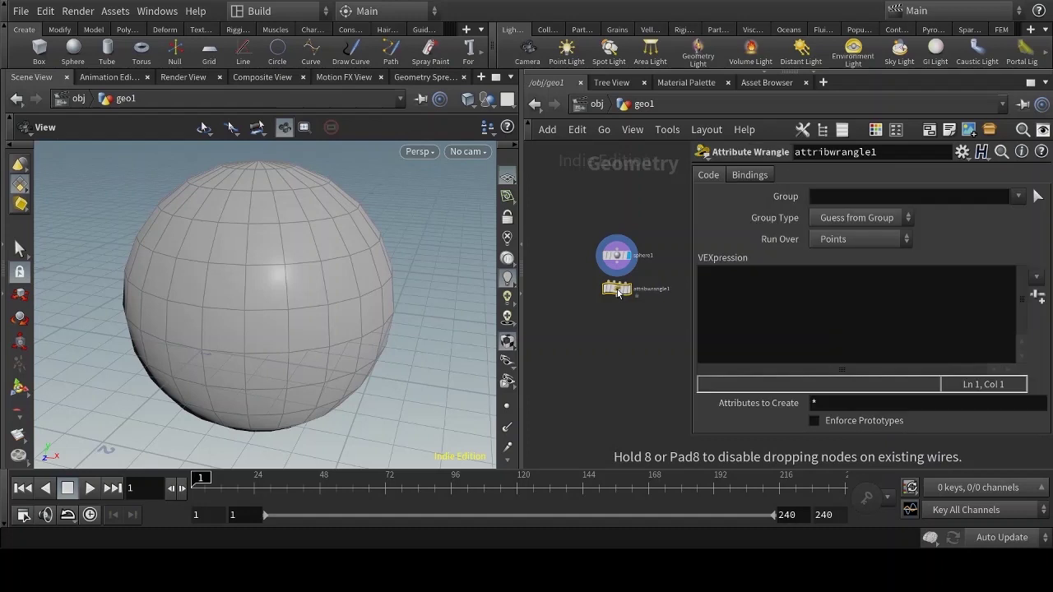
scroll(621, 280, "up", 2)
left_click(614, 250)
left_click(614, 286)
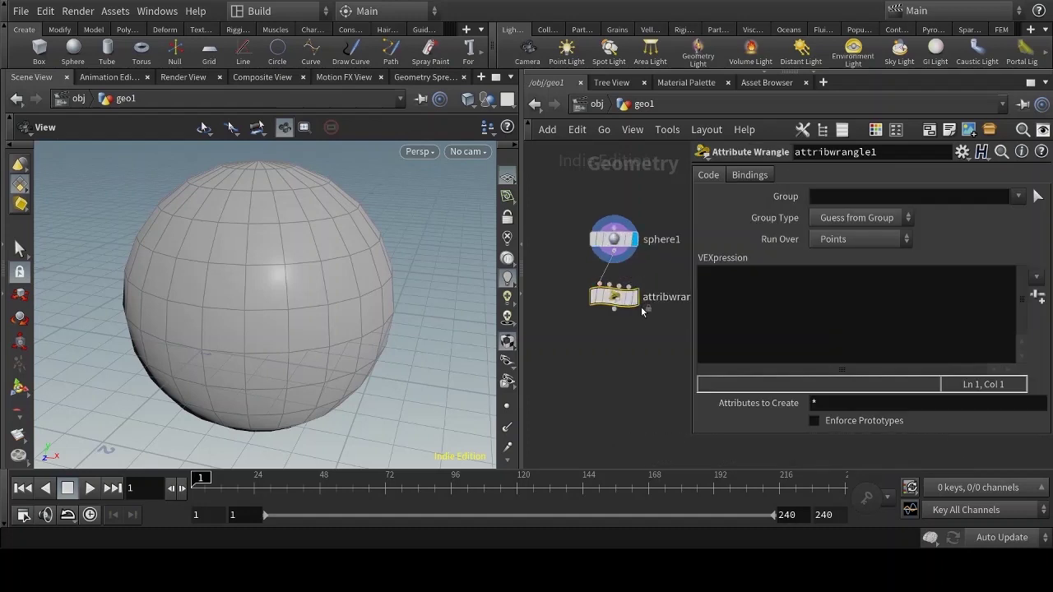
left_click(769, 313)
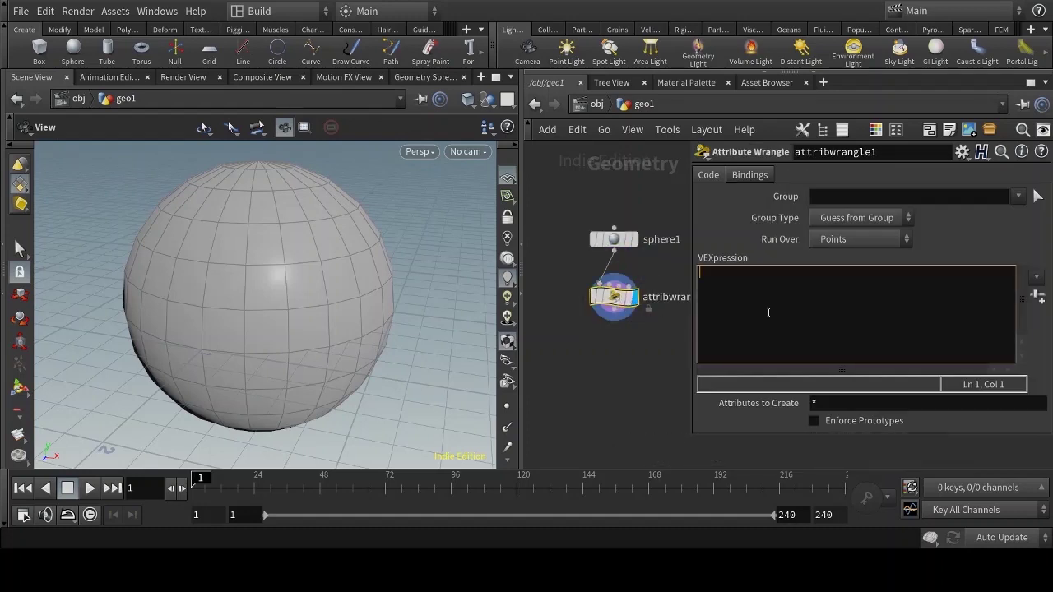
type("@Cd = {0,1,0};")
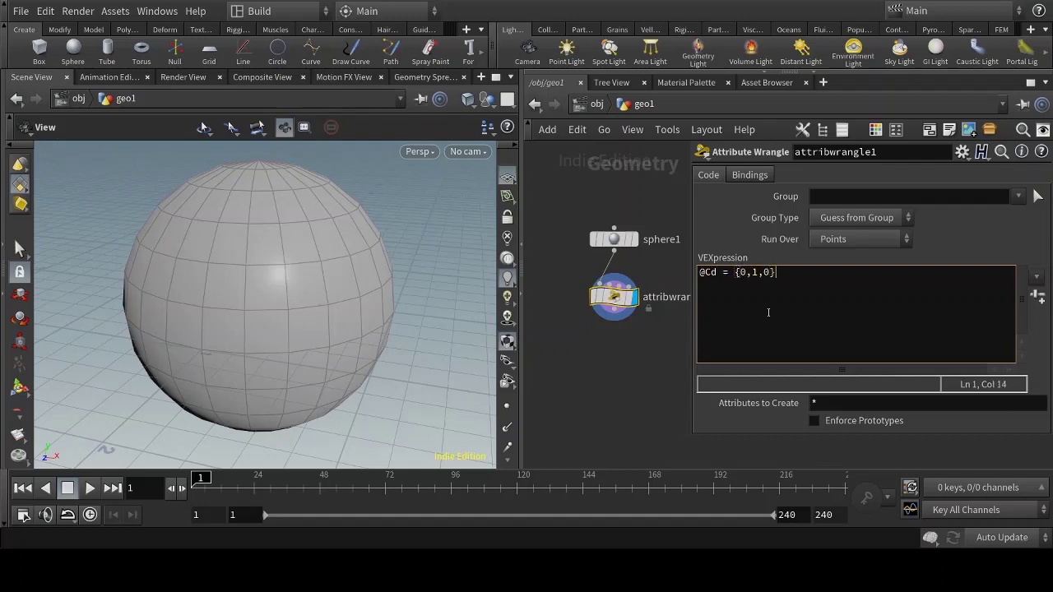
left_click(599, 355)
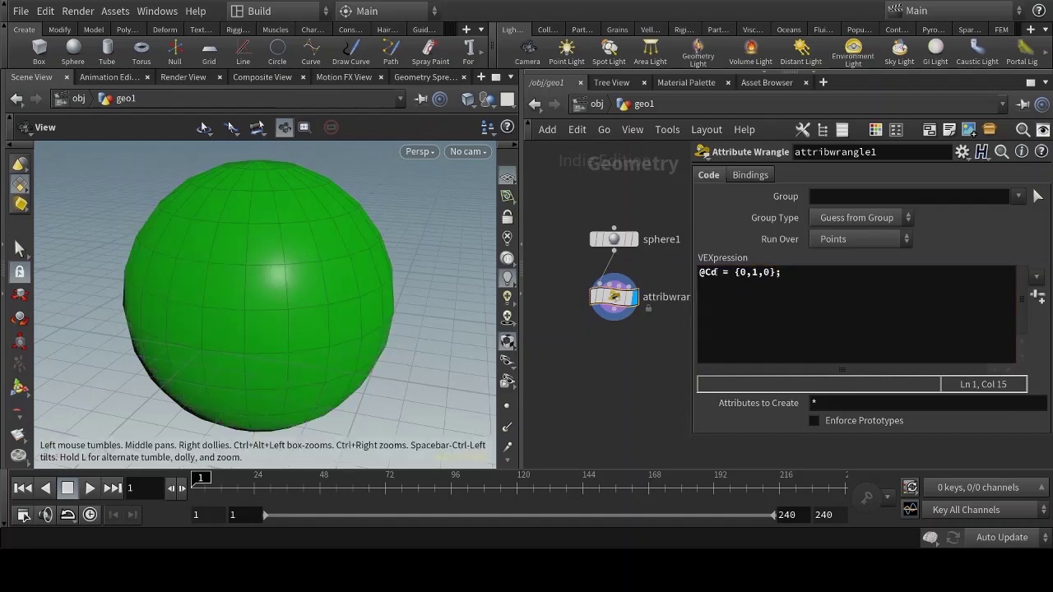
mouse_move(715, 273)
left_mouse_down()
mouse_move(699, 272)
mouse_move(717, 272)
left_mouse_up()
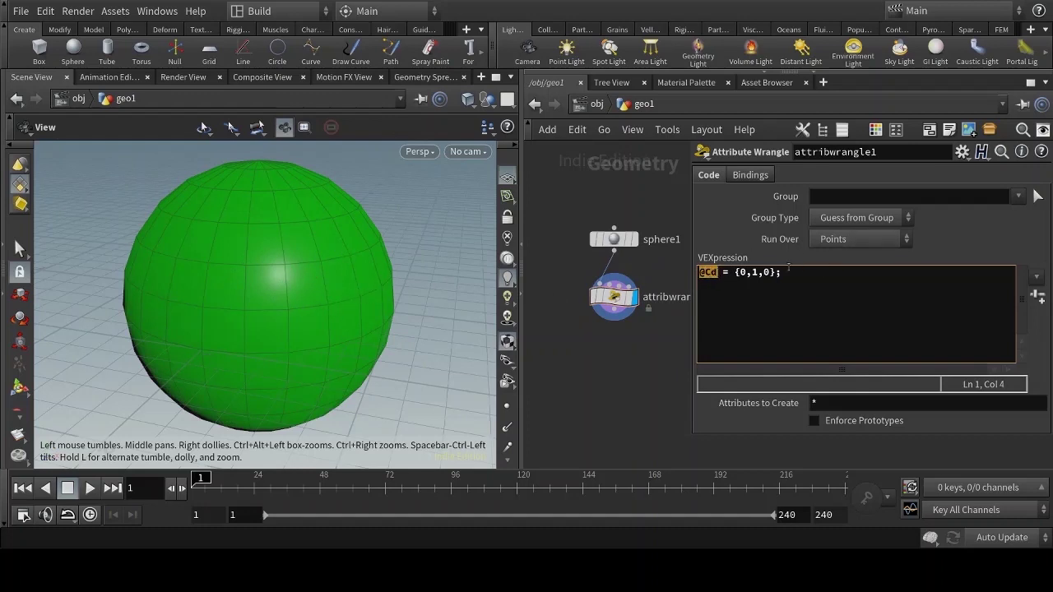
left_click_drag(734, 273, 772, 272)
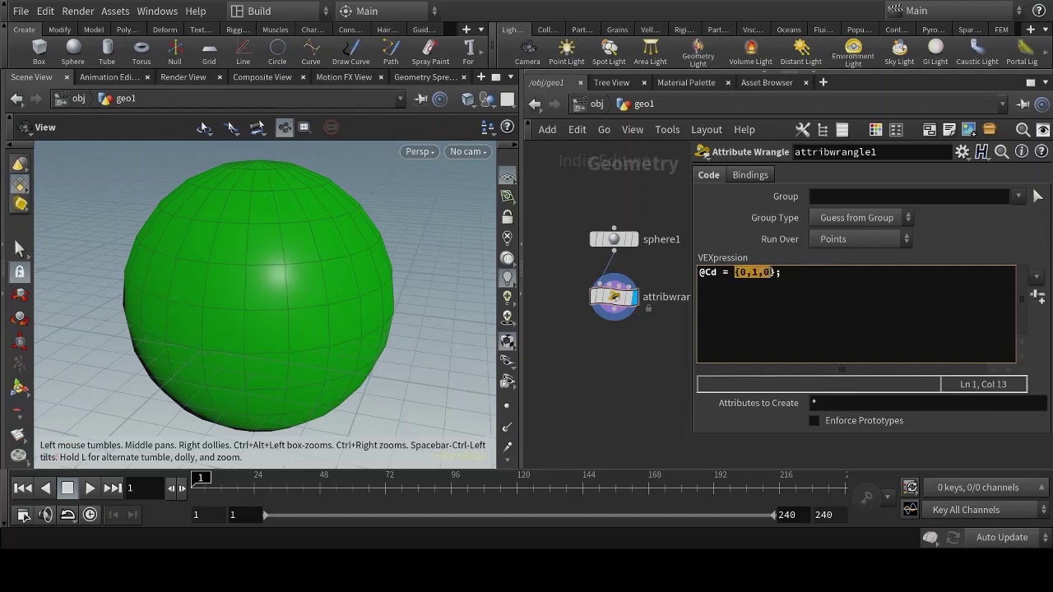
left_click(735, 273)
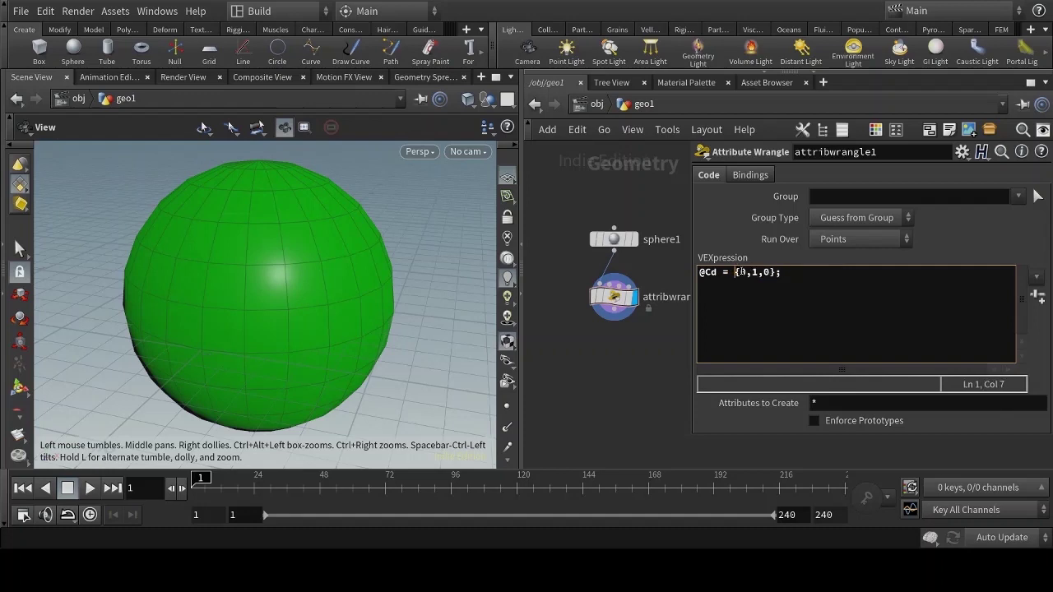
left_click(753, 272)
double_click(755, 272)
left_click(743, 272)
left_click(768, 272)
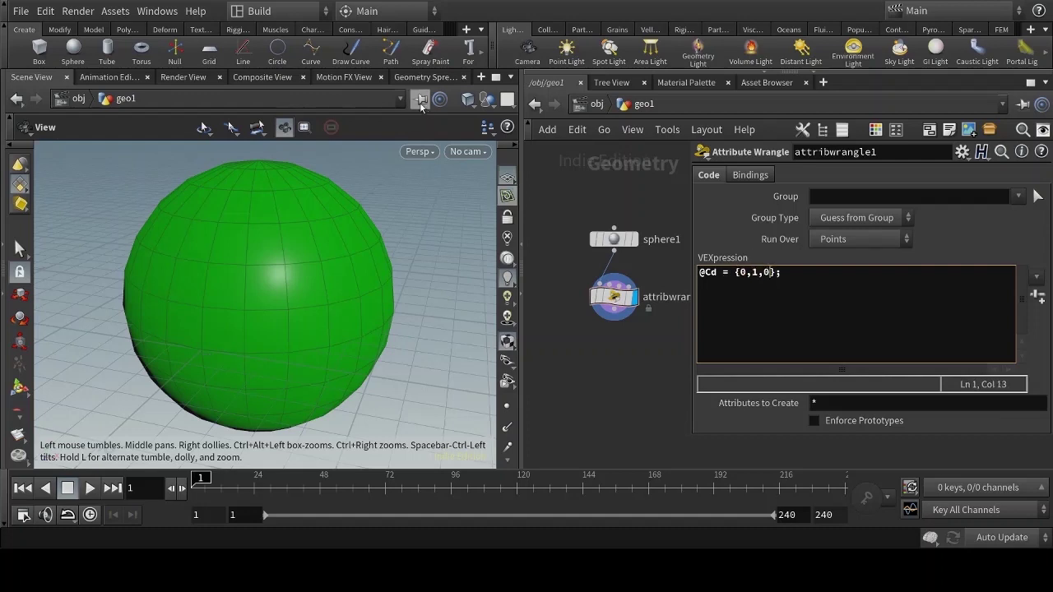
Compare the point attributes of the sphere and the wrangle in the Geometry Spreadsheet
left_click(426, 77)
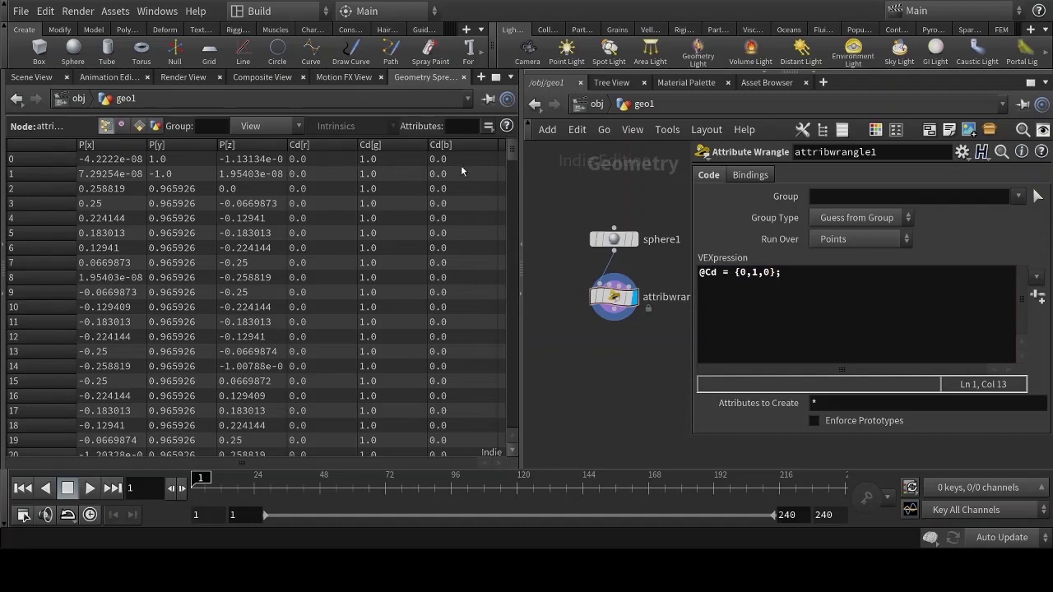
left_click(614, 238)
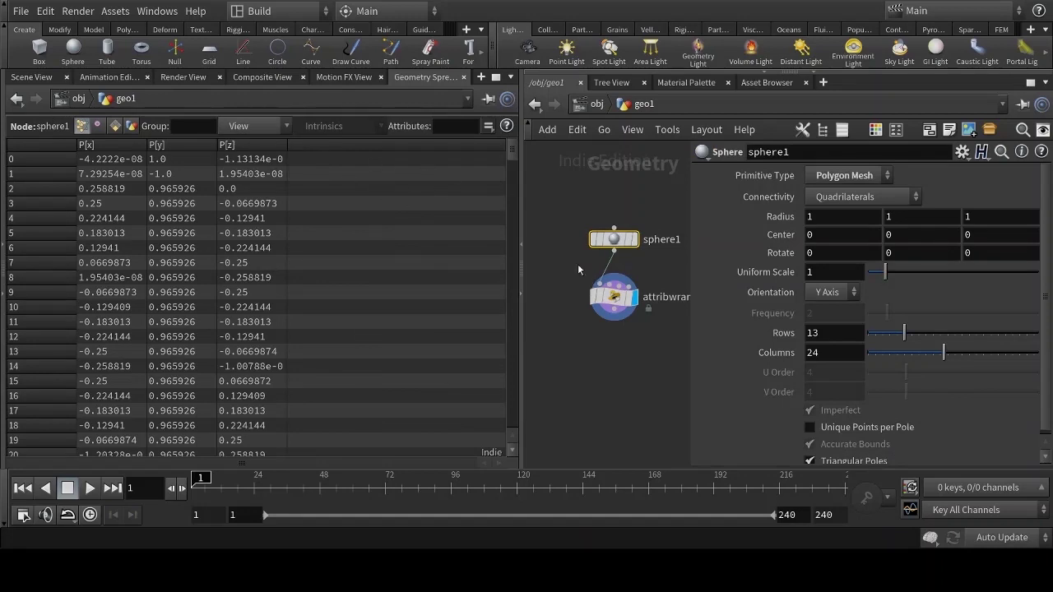
left_click(613, 297)
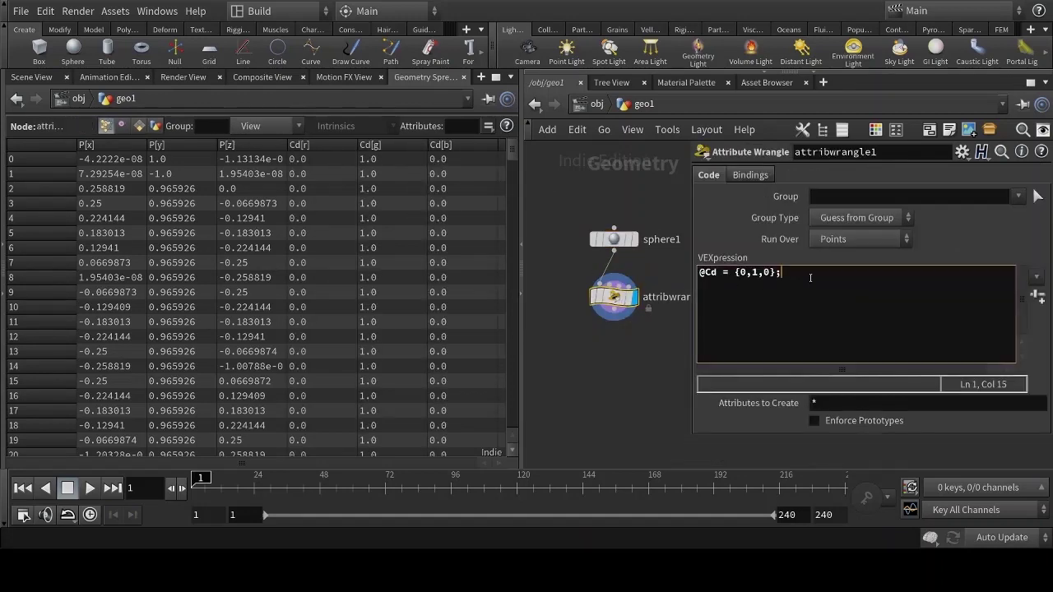
Add the line "@N = {0,1,0};" to the sphere's wrangle code and check the N columns in the spreadsheet
key("Return")
type("@N = {0,1,0};")
mouse_move(621, 372)
left_click_drag(291, 464, 502, 453)
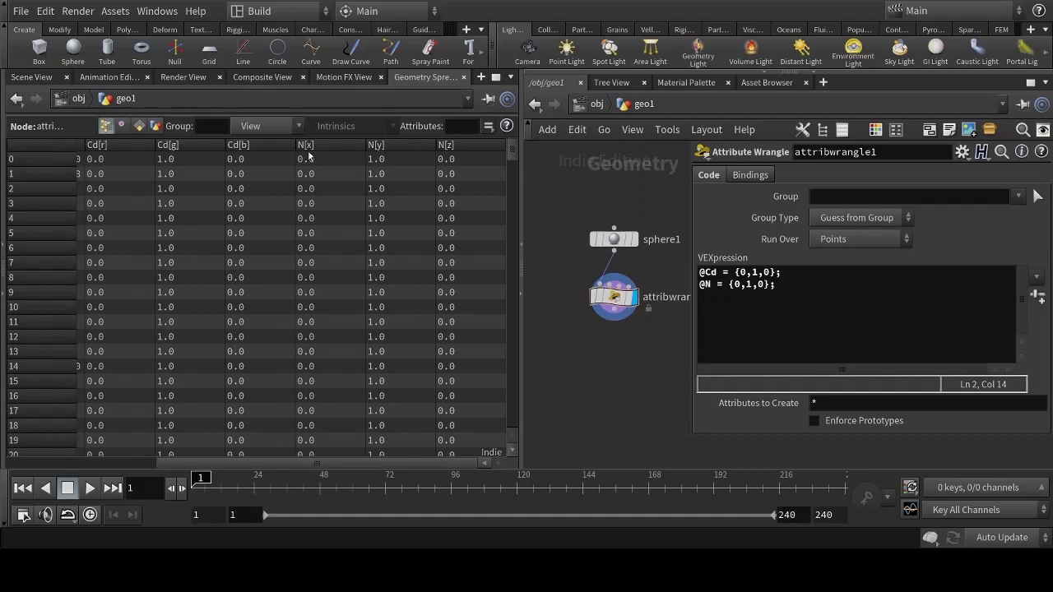
Return to the 3D scene and turn on the point normals display for the green sphere
left_click(38, 79)
mouse_move(280, 213)
left_mouse_down()
mouse_move(305, 353)
mouse_move(319, 361)
mouse_move(332, 348)
mouse_move(336, 284)
mouse_move(337, 306)
mouse_move(324, 211)
mouse_move(341, 273)
mouse_move(347, 239)
mouse_move(341, 285)
mouse_move(330, 273)
left_mouse_up()
left_click(507, 427)
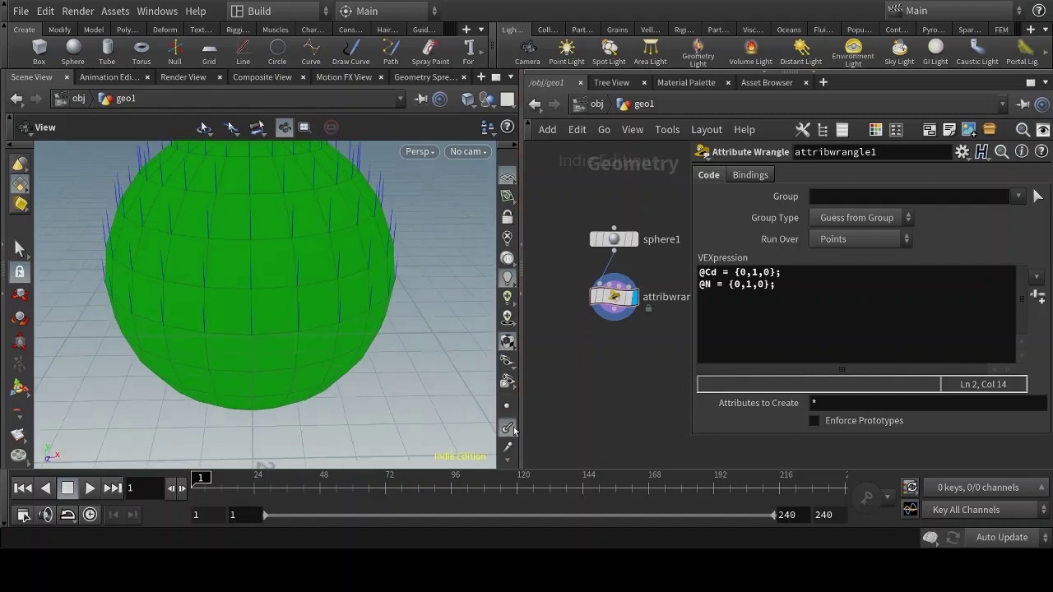
left_click_drag(289, 327, 322, 324)
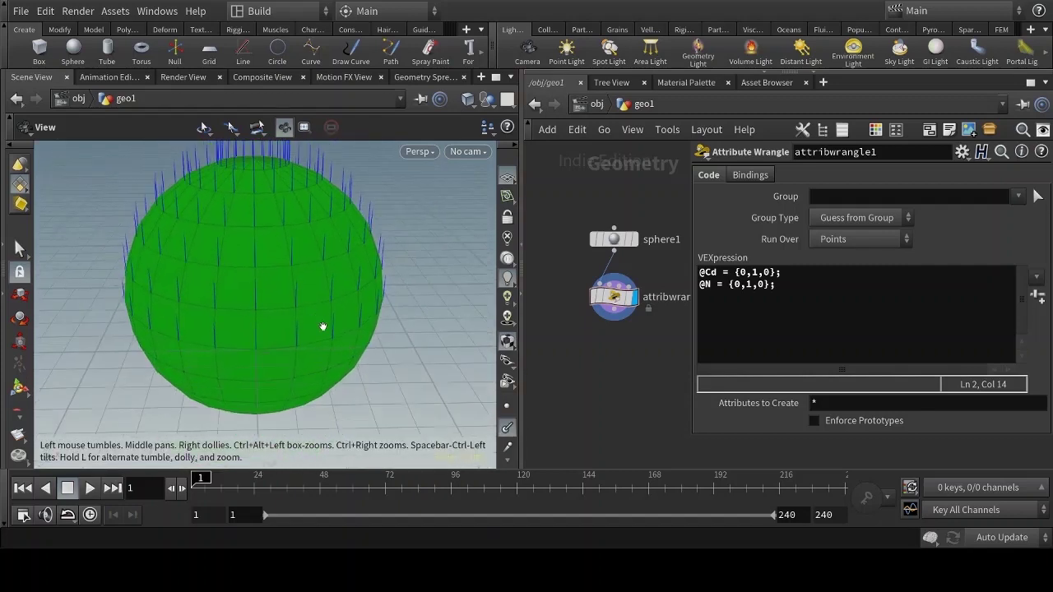
left_click(508, 428)
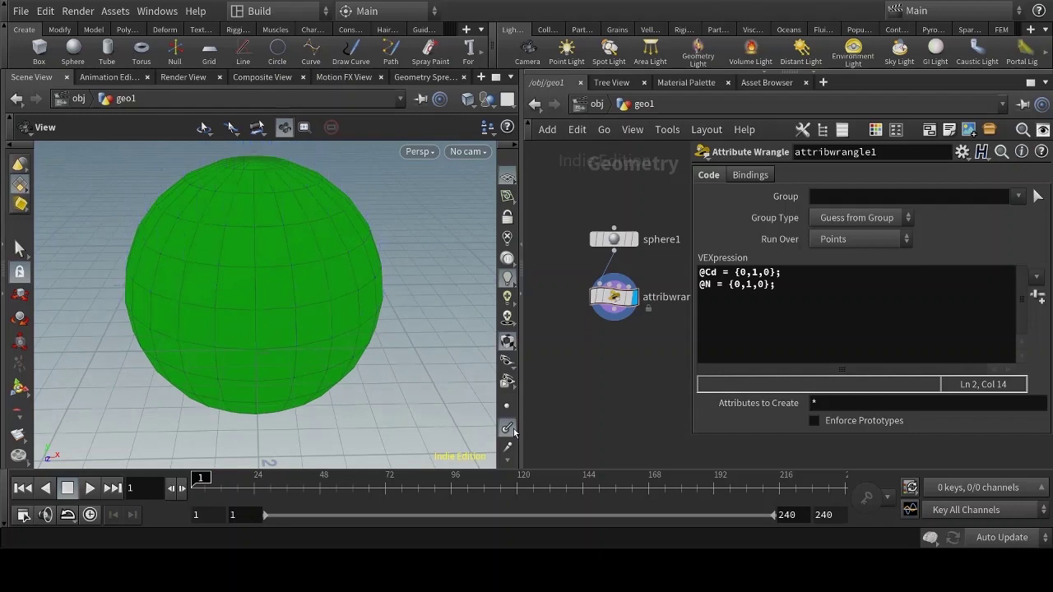
left_click(508, 428)
Add a Line node beside the sphere chain and display it with its point count set to 10
middle_click_drag(647, 372, 568, 415)
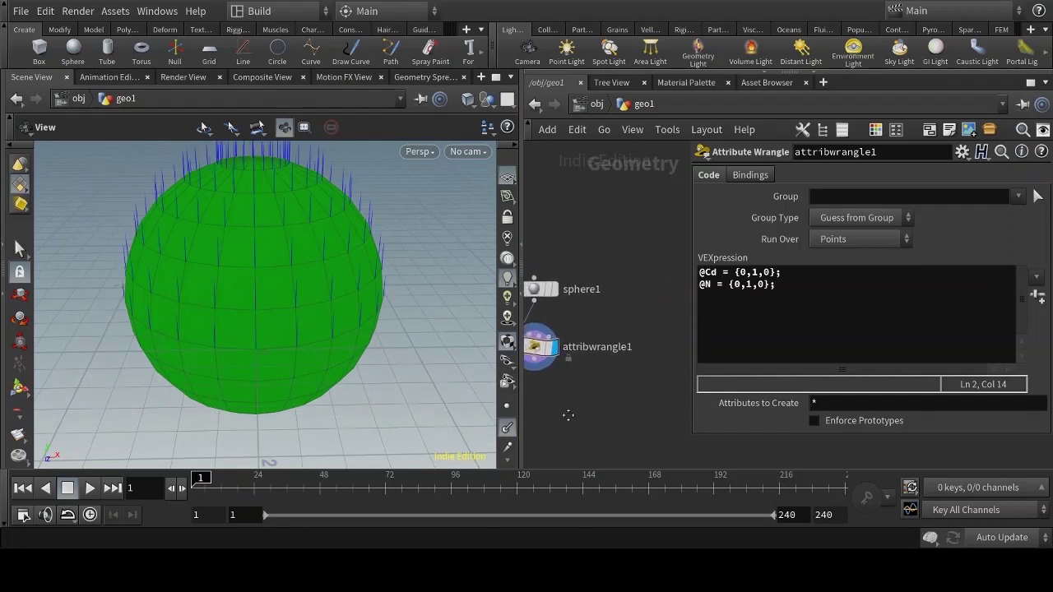
key("Tab")
type("line")
key("Return")
left_click(639, 302)
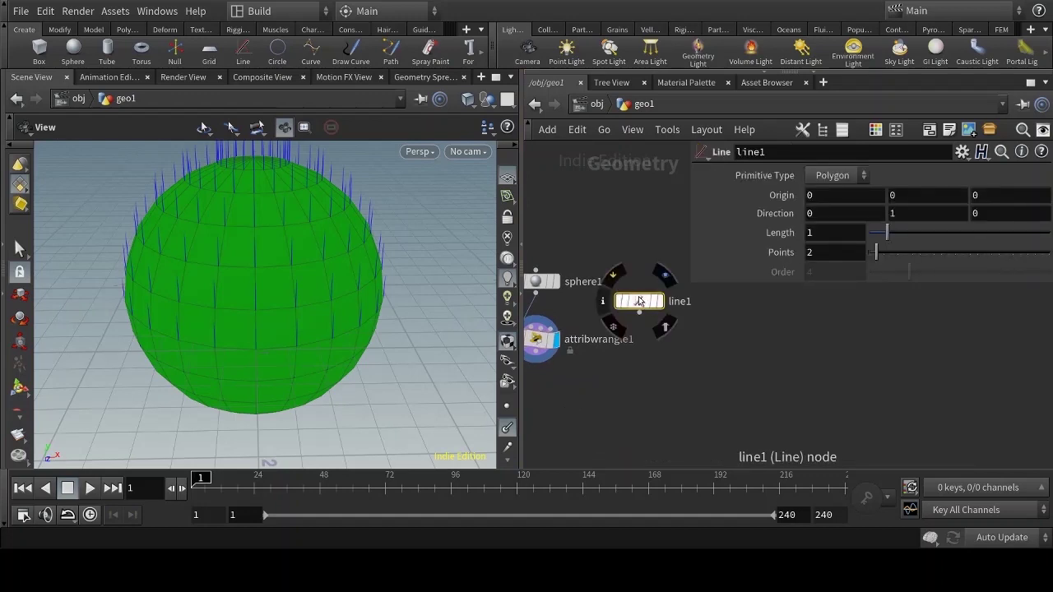
left_click_drag(639, 301, 657, 284)
middle_click_drag(657, 284, 605, 298)
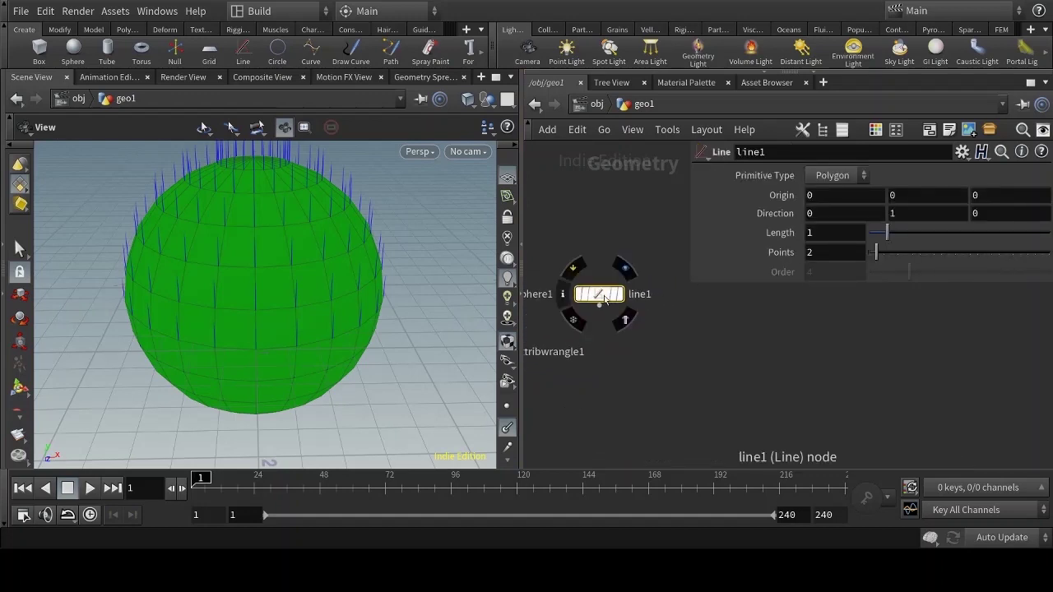
left_click_drag(605, 299, 618, 297)
left_click(632, 294)
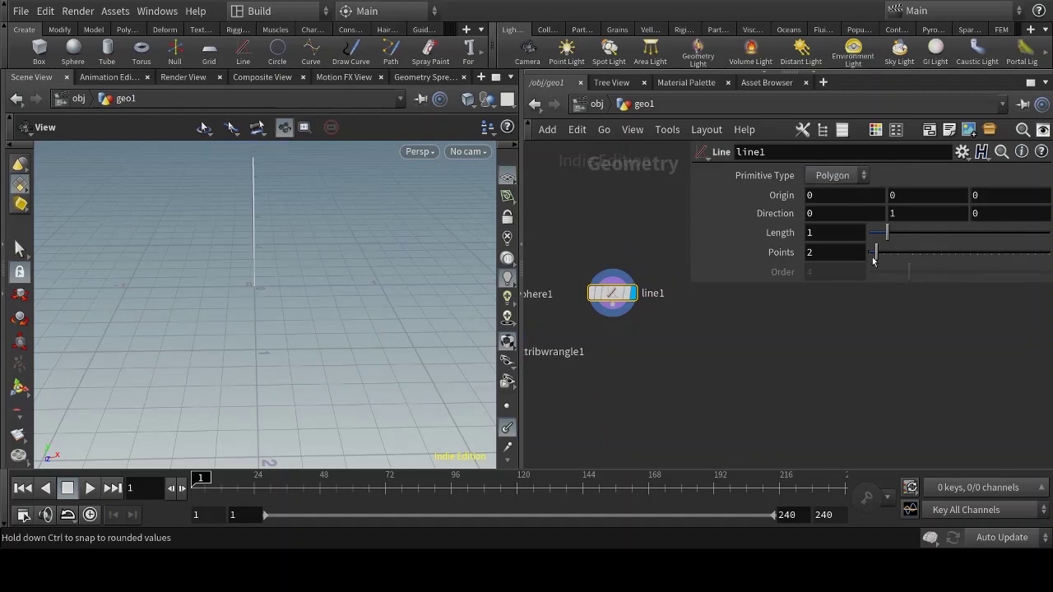
left_click_drag(876, 252, 908, 257)
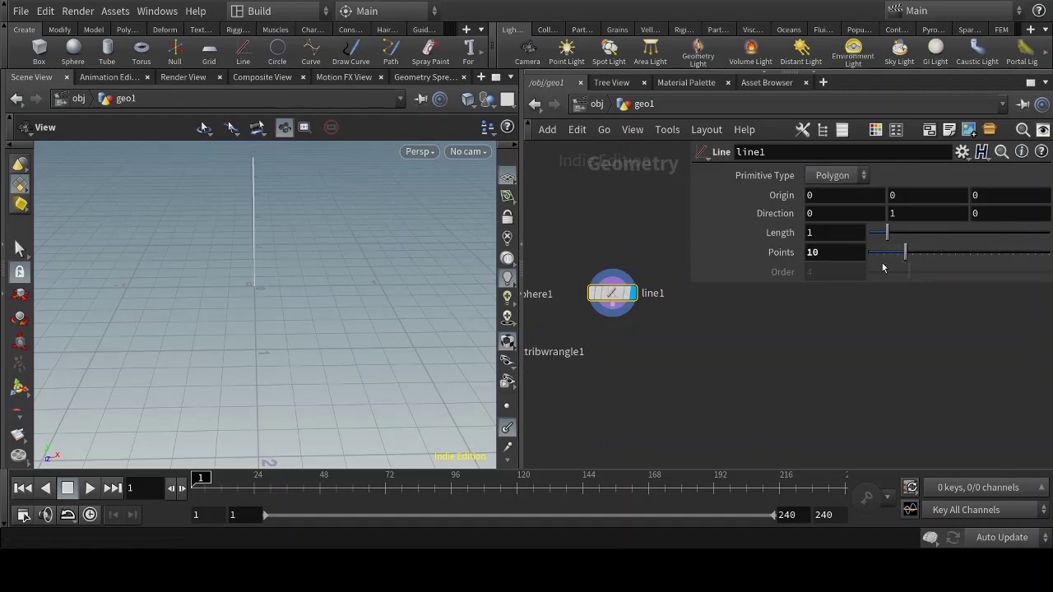
Add a second Attribute Wrangle below the line and wire the line's output into its first input
key("Tab")
type("attribwrangle")
key("Return")
left_click(610, 336)
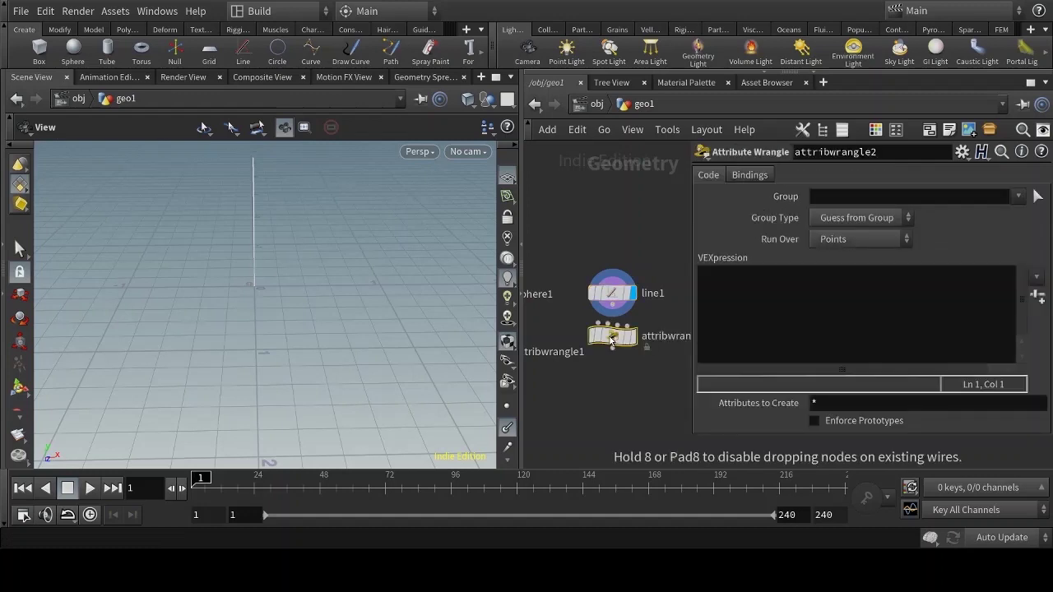
left_click_drag(610, 339, 610, 346)
left_click(599, 334)
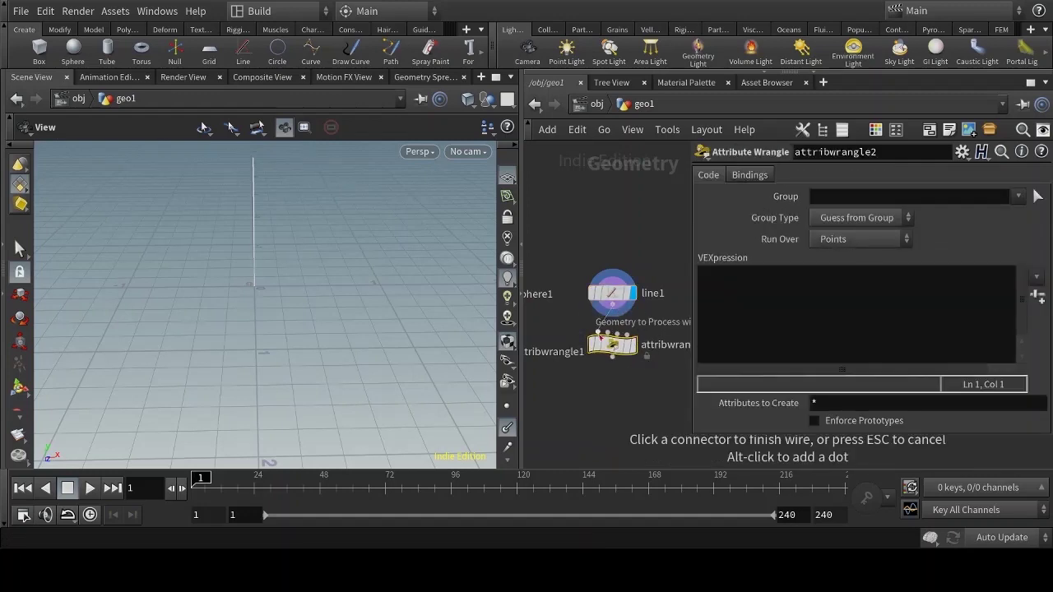
left_click(612, 306)
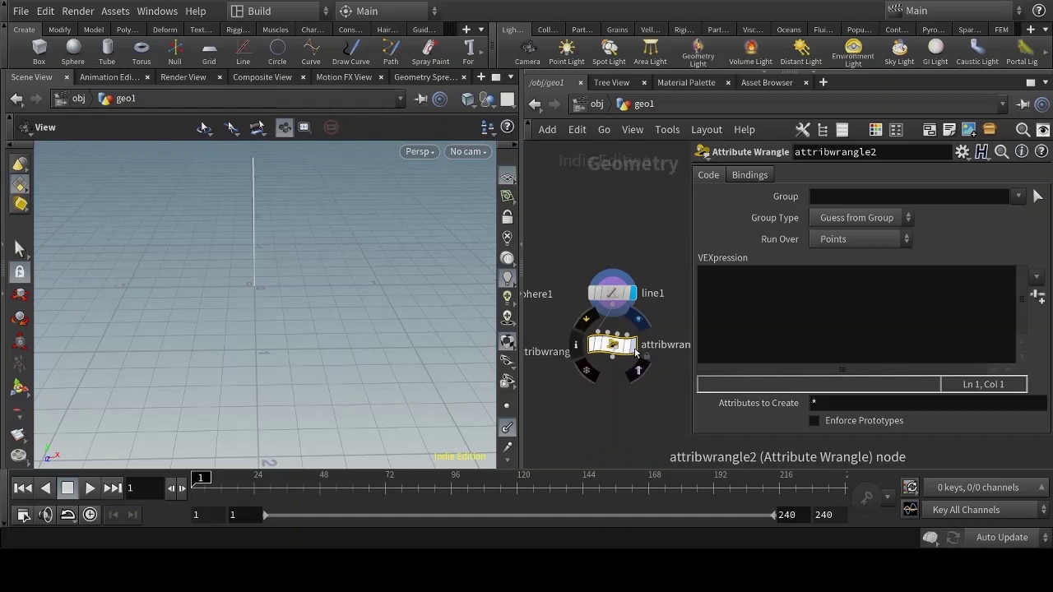
left_click(781, 296)
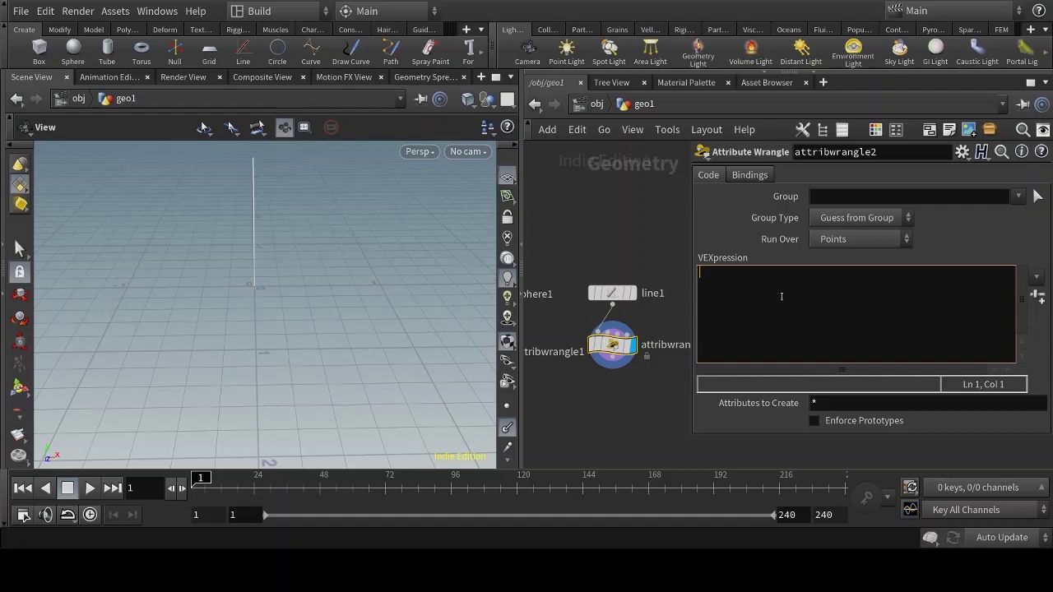
type("@rampNum")
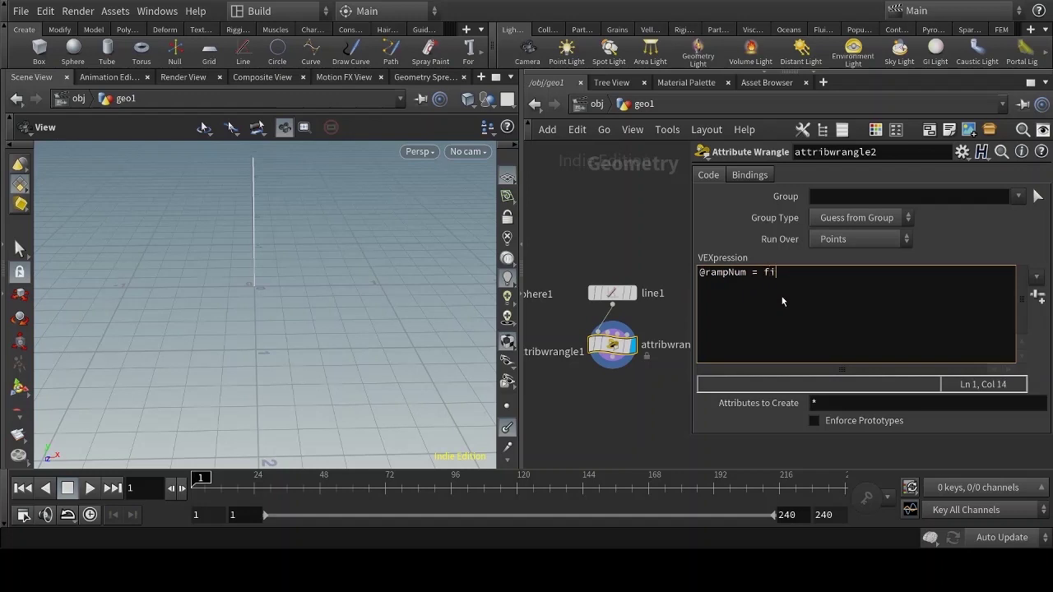
type(" = fit(@ptnum, 0, @numpt, 0")
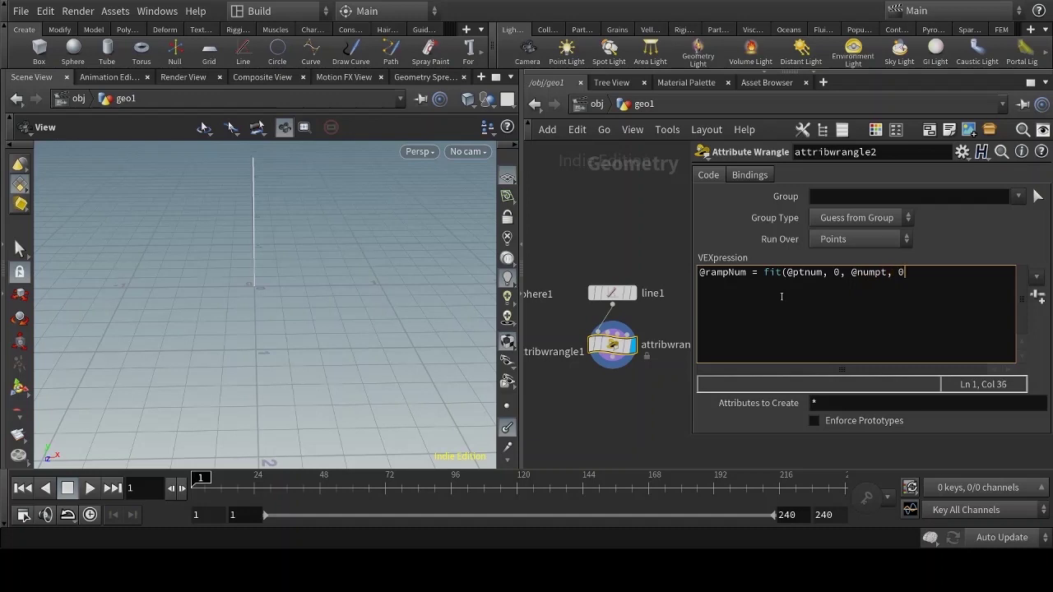
type(", 1);")
Review the line's Points setting and the input and output ranges of the fit expression
left_click(613, 293)
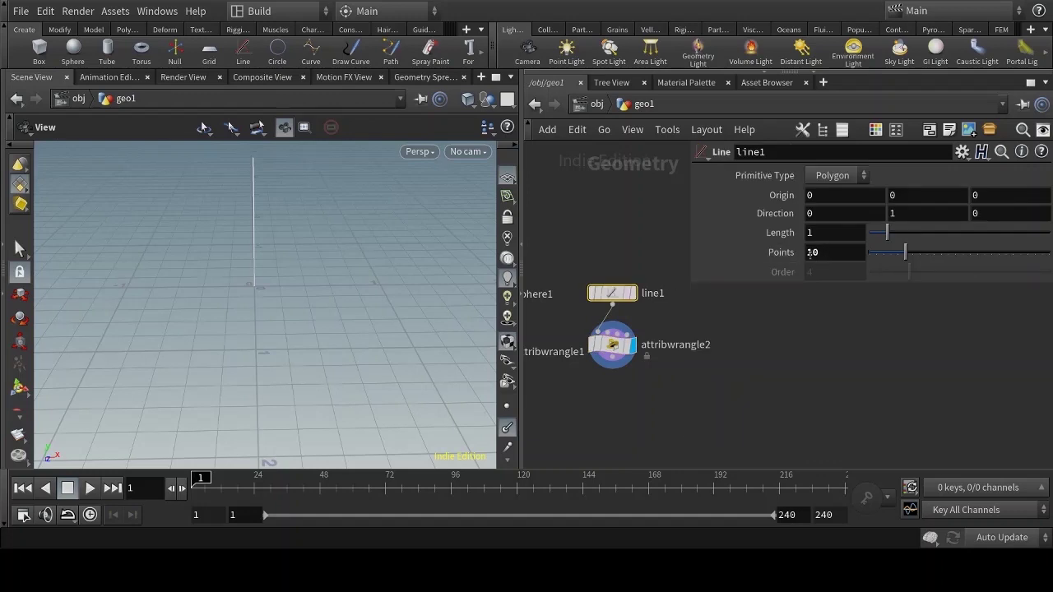
left_click(613, 345)
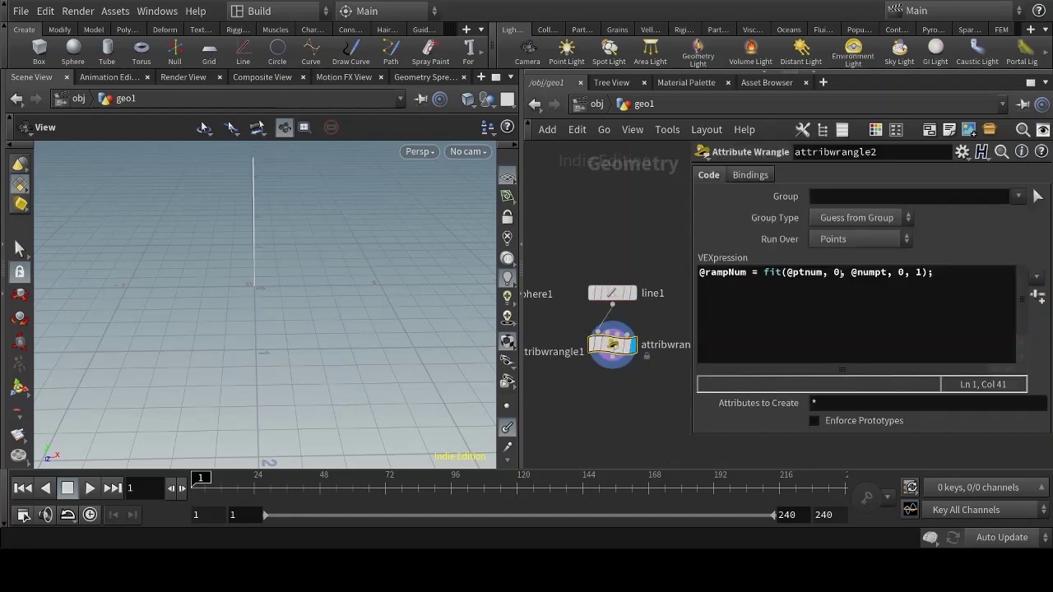
left_click_drag(834, 272, 920, 272)
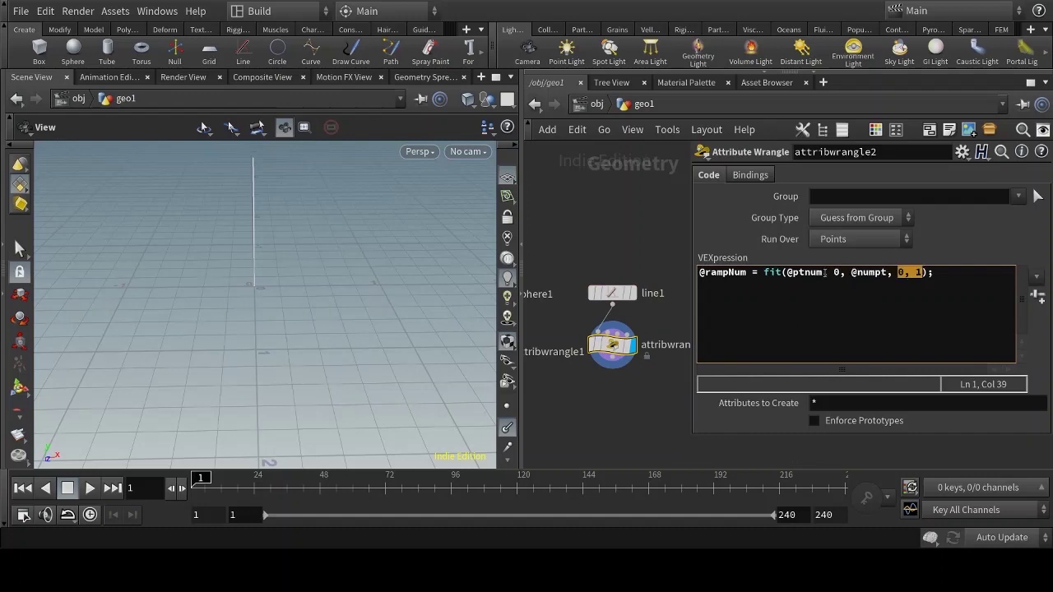
Review the point-count range in the fit expression and the rampNum values of the line's points in the geometry spreadsheet
left_click_drag(834, 272, 880, 272)
left_click(880, 273)
double_click(870, 272)
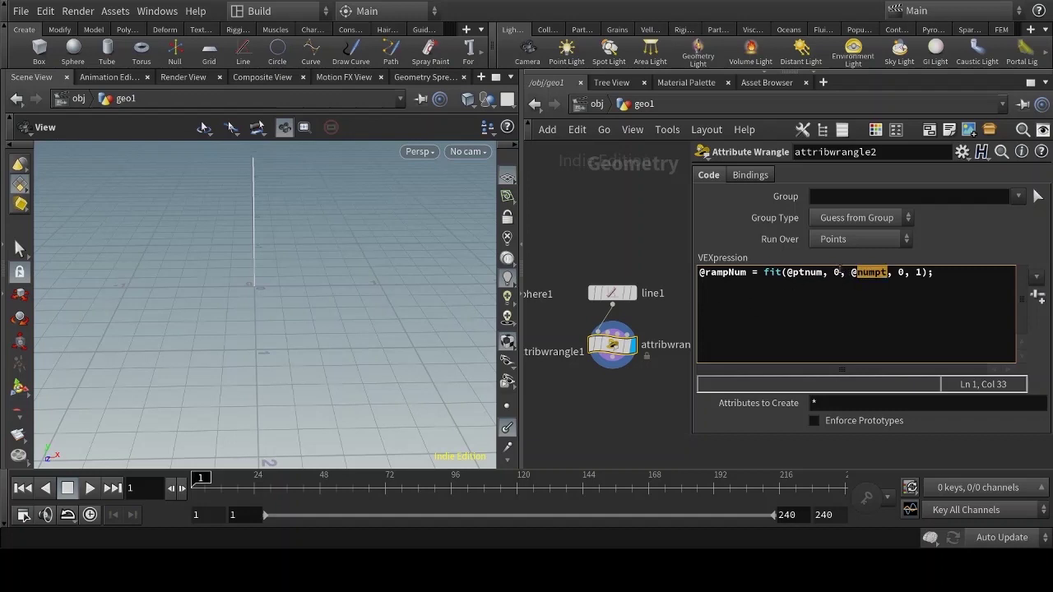
left_click_drag(851, 273, 885, 273)
left_click(899, 272)
left_click(409, 76)
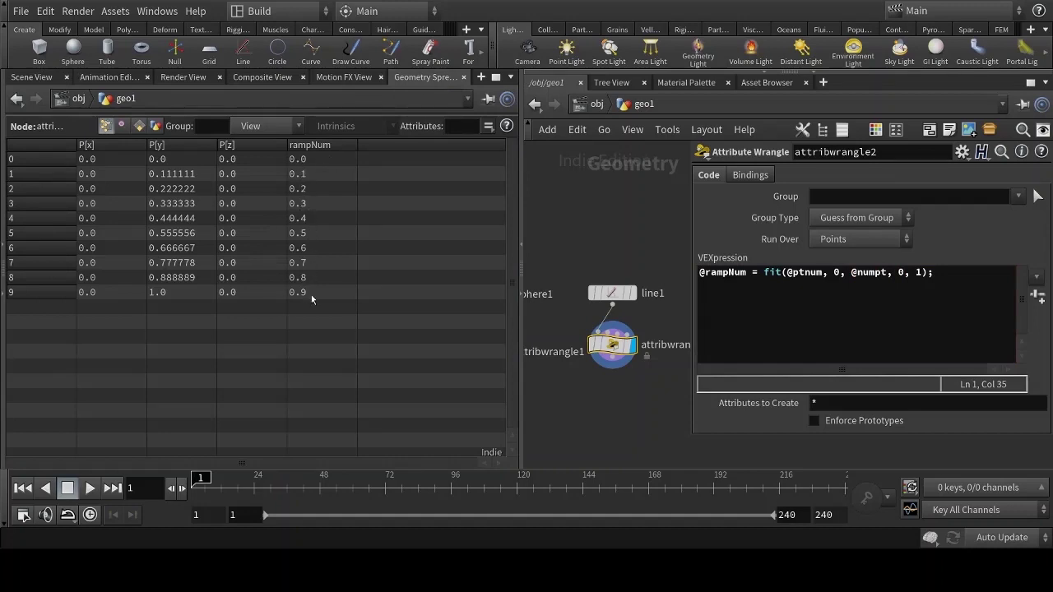
left_click(36, 77)
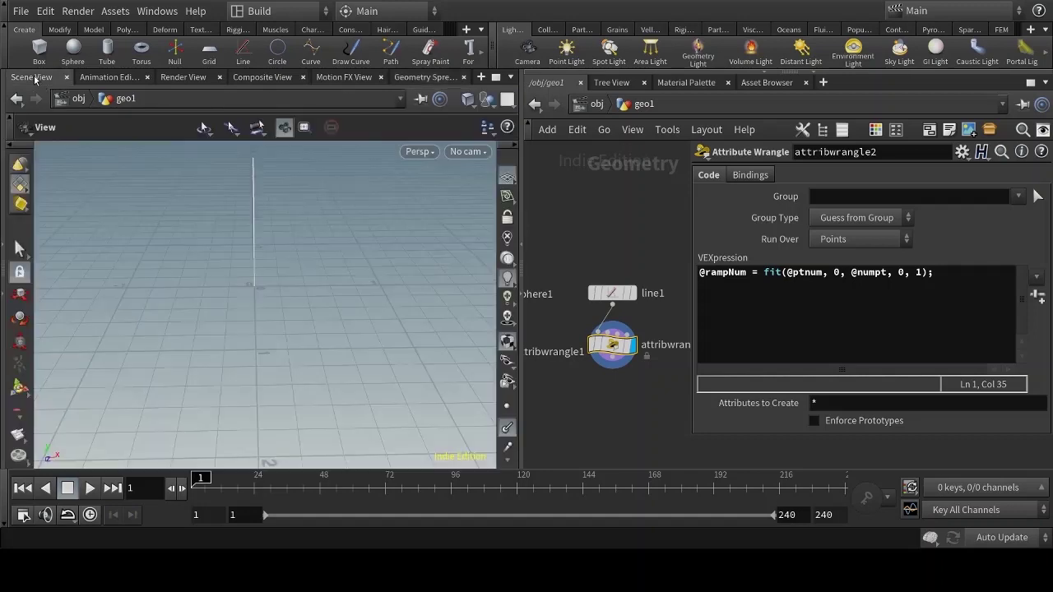
left_click(954, 276)
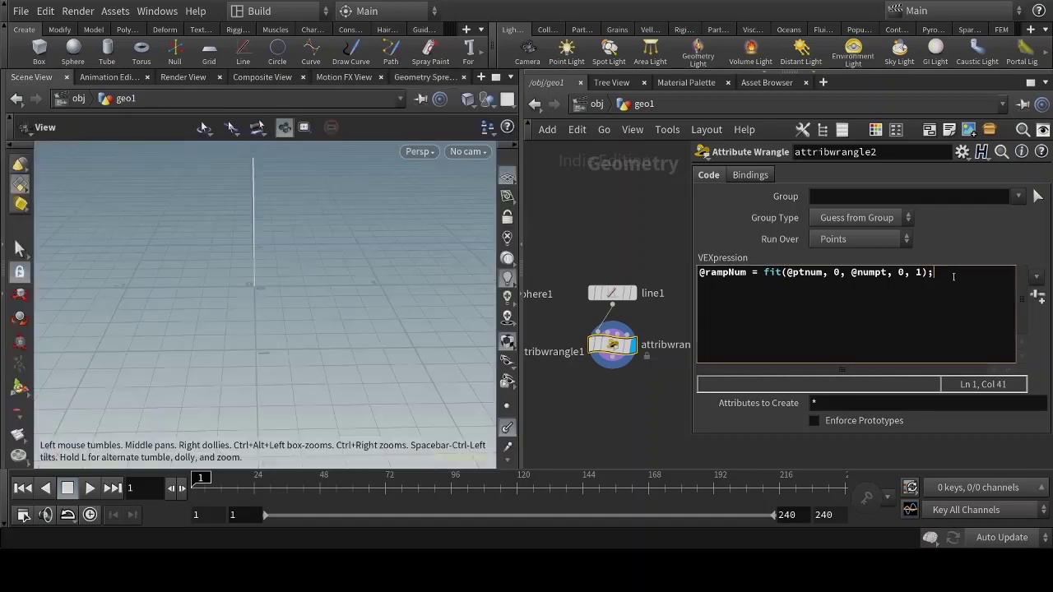
key("Return")
type("float gradient = chramp(")
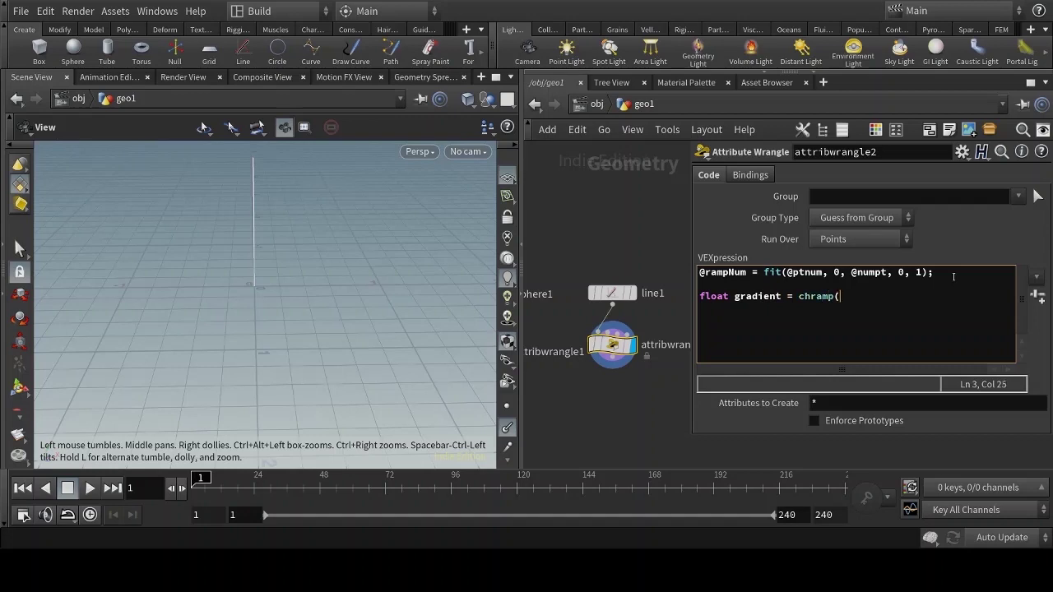
type("\"gradient\", r")
key("BackSpace")
type("@rampNum);")
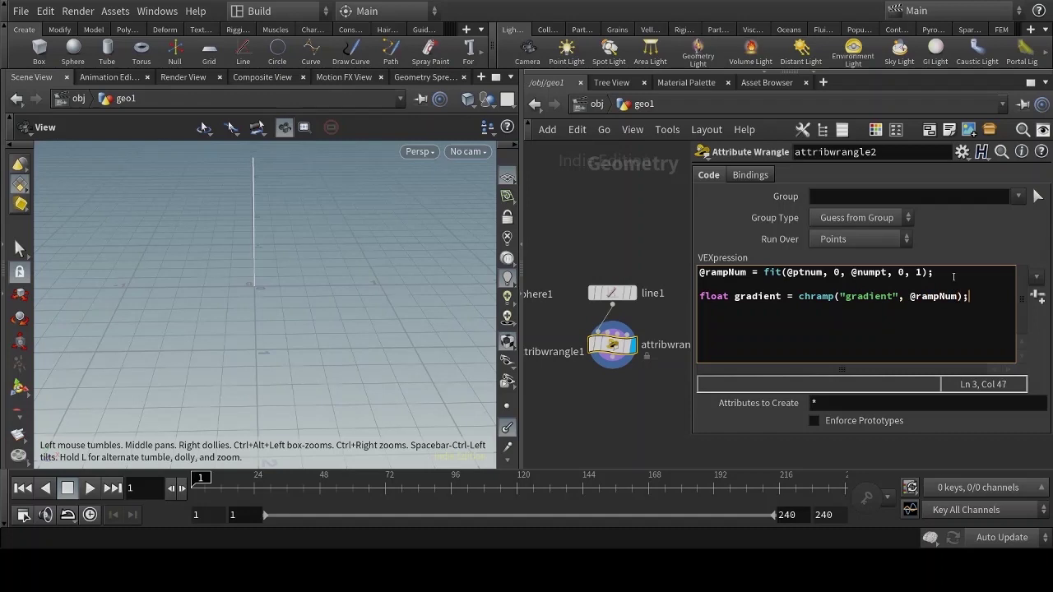
Generate the Gradient ramp parameter from the chramp call in the line's wrangle
left_click(1038, 297)
scroll(1028, 344, "down", 2)
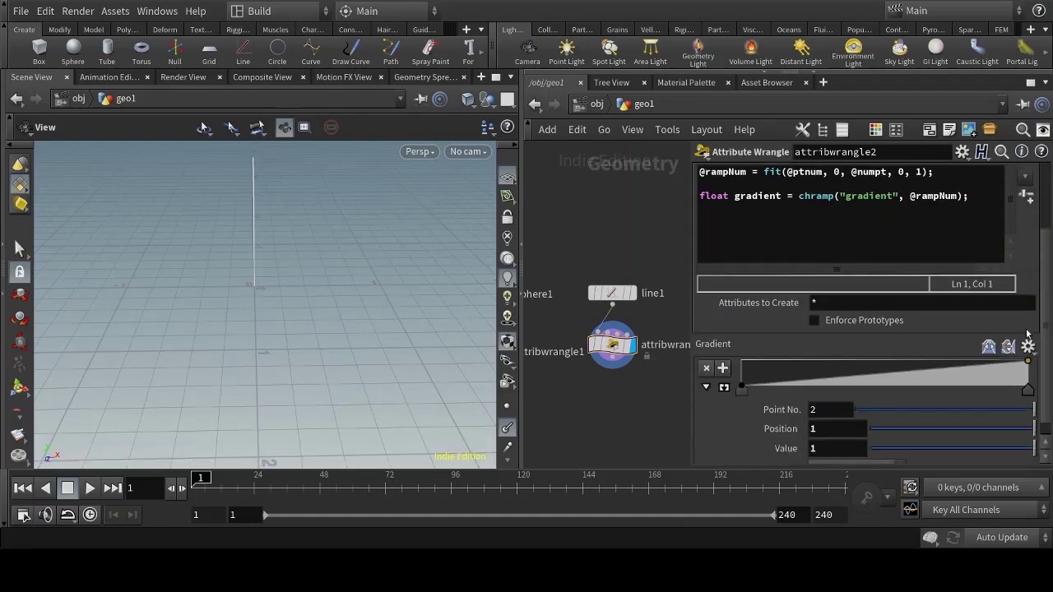
mouse_move(1029, 362)
left_mouse_down()
mouse_move(1032, 376)
mouse_move(1041, 352)
mouse_move(1034, 390)
mouse_move(1034, 363)
left_mouse_up()
left_click(801, 217)
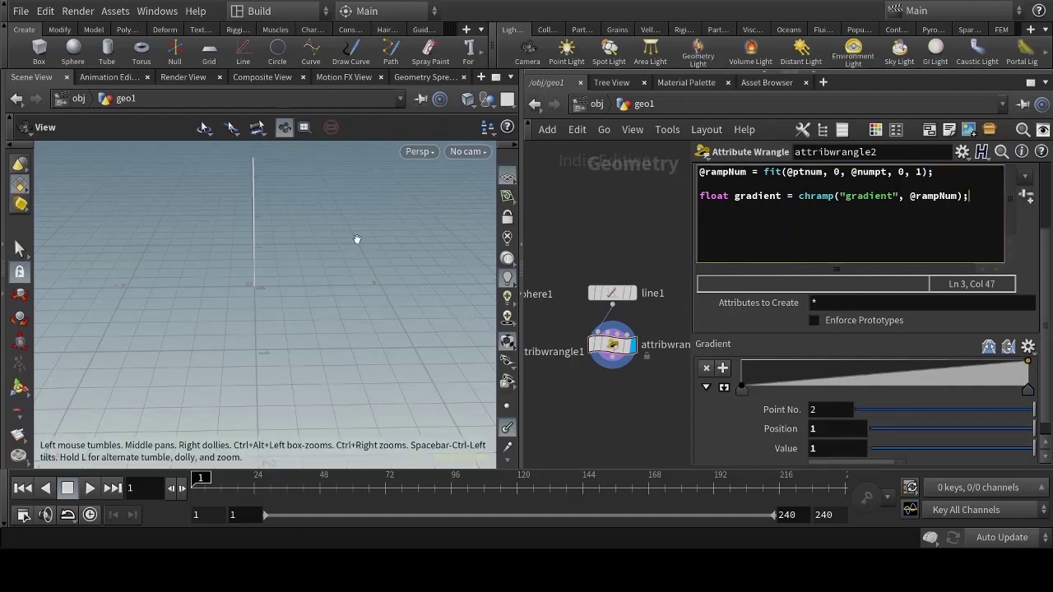
key("Return")
key("Return")
type("@Cd")
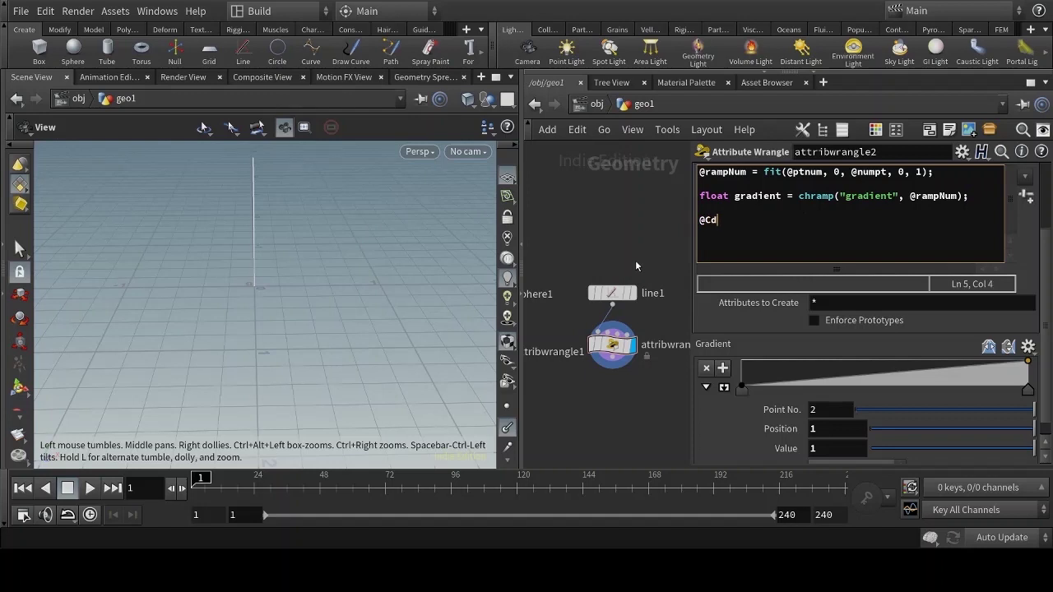
type(" =")
type("grad(")
key("BackSpace")
type("ient;")
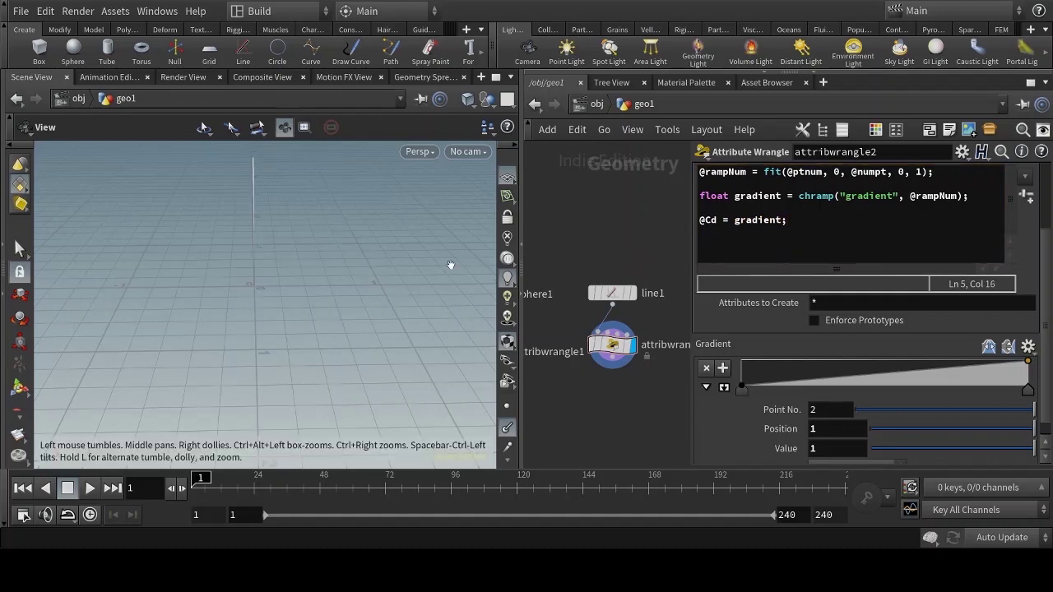
Reverse the Gradient ramp by setting its start point's value to 1 and its end point's value to 0
left_click_drag(260, 244, 258, 292)
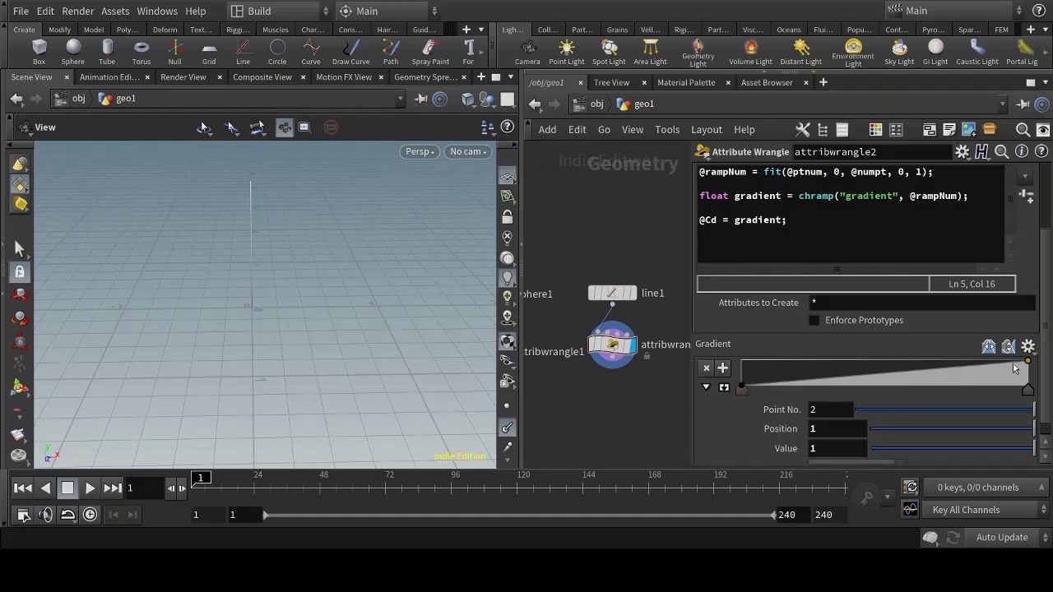
left_click_drag(1029, 363, 1034, 393)
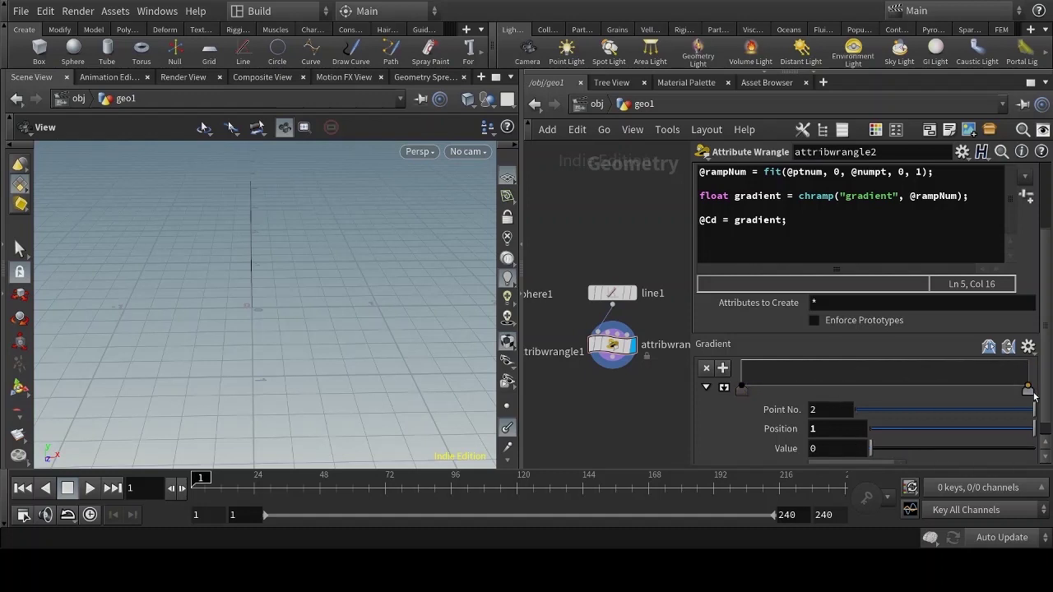
left_click_drag(1034, 391, 1030, 362)
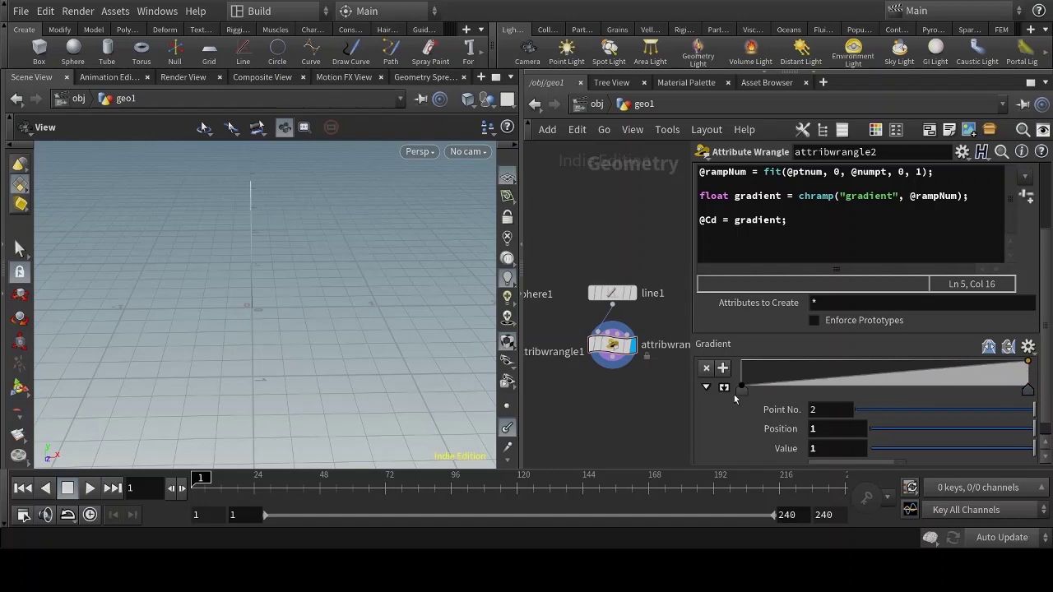
left_click_drag(741, 389, 739, 355)
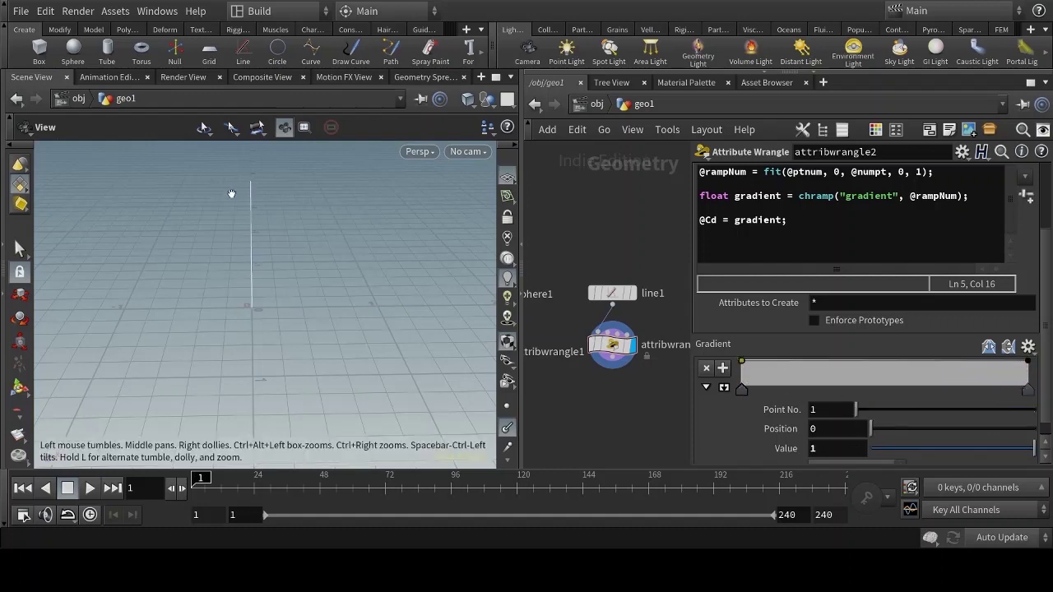
left_click_drag(1027, 362, 1035, 398)
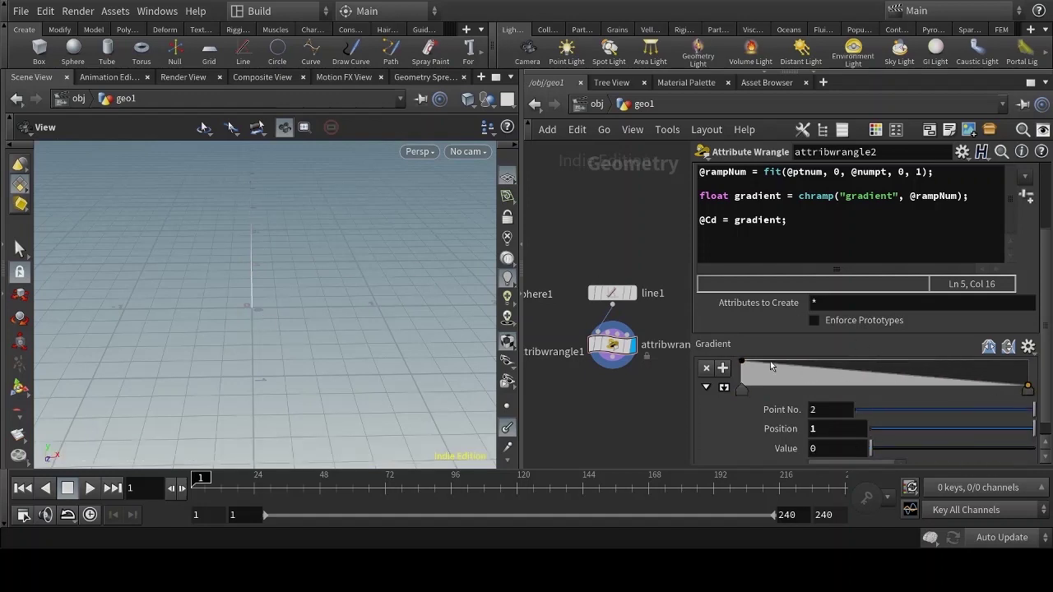
Compare the Cd colour channels with rampNum for the line's points in the geometry spreadsheet
left_click(420, 76)
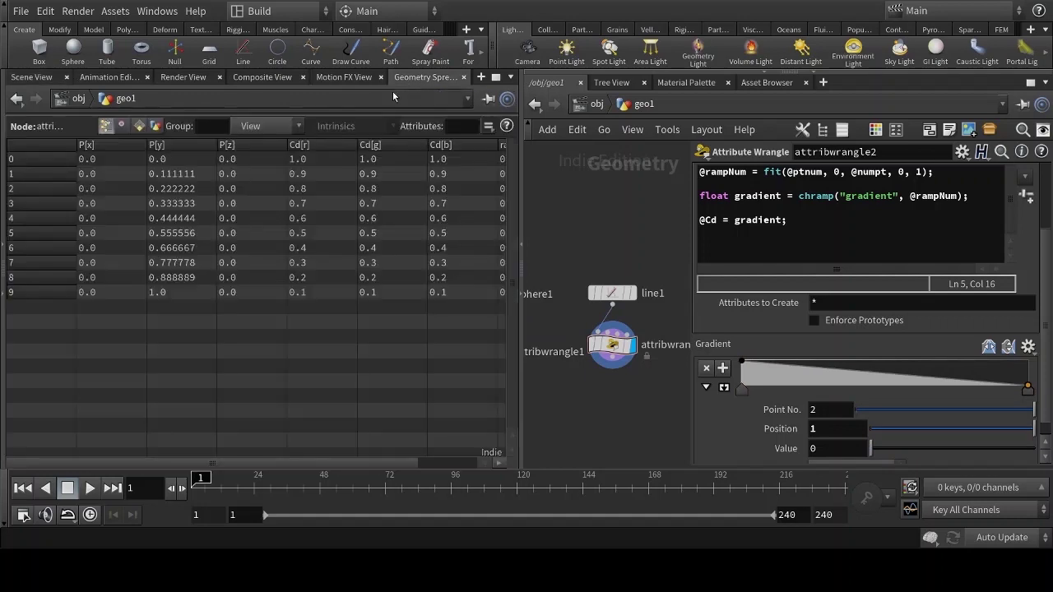
left_click_drag(338, 460, 396, 457)
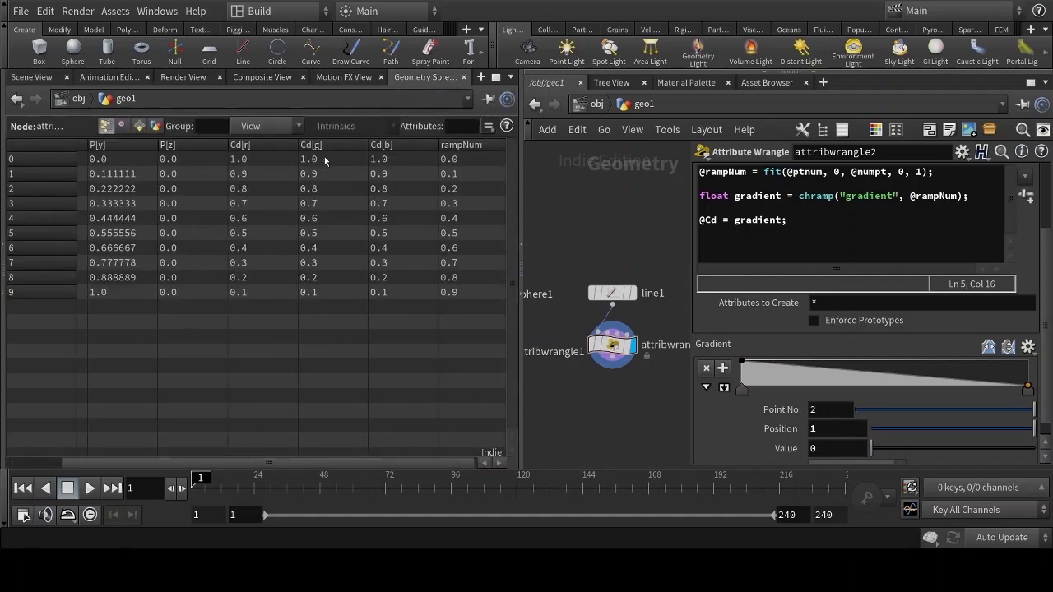
left_click_drag(428, 465, 346, 461)
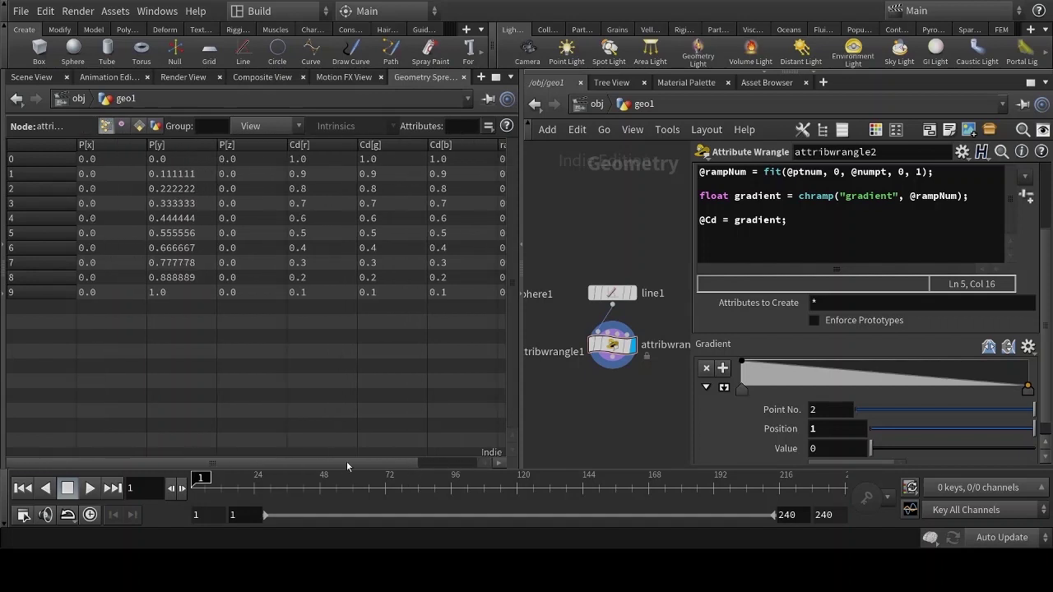
left_click(32, 76)
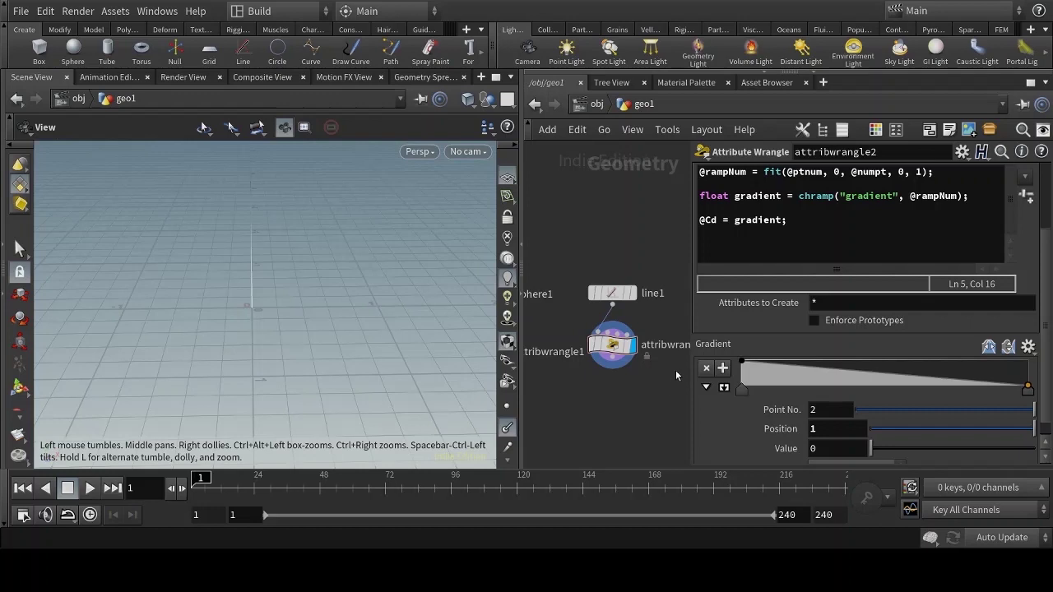
In the rope bridge scene, inspect the pegs, ropes and poles merged in the Final network box, ending with output0 displayed
scroll(671, 369, "down", 1)
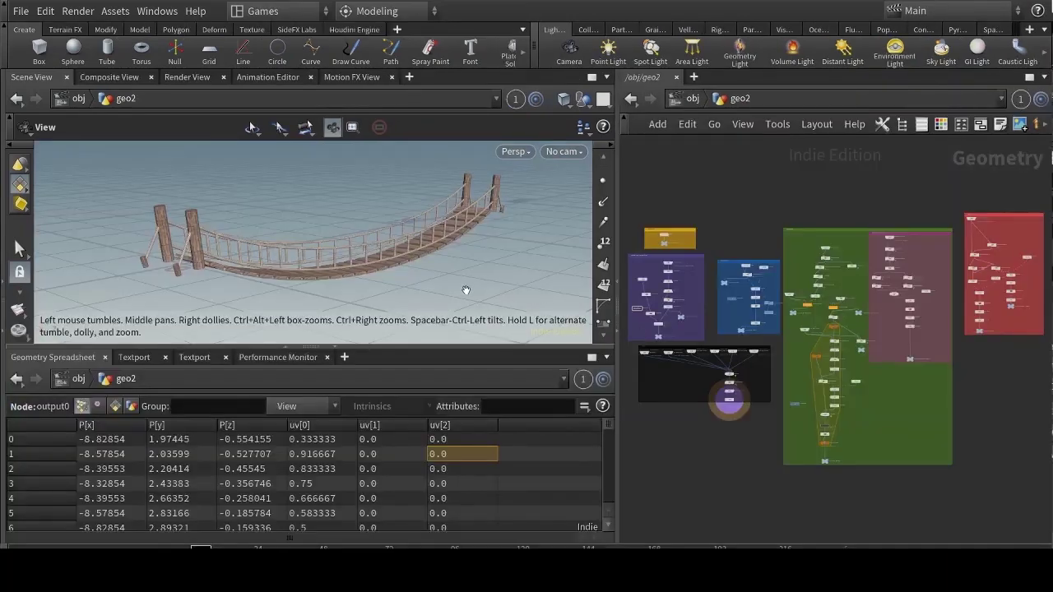
left_click_drag(354, 247, 674, 340)
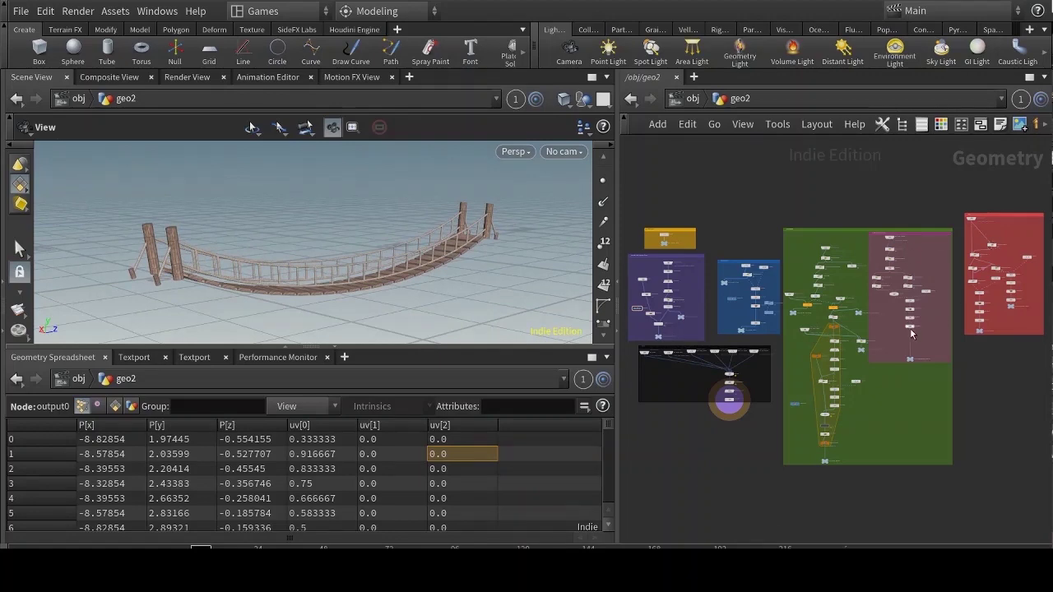
scroll(741, 378, "up", 5)
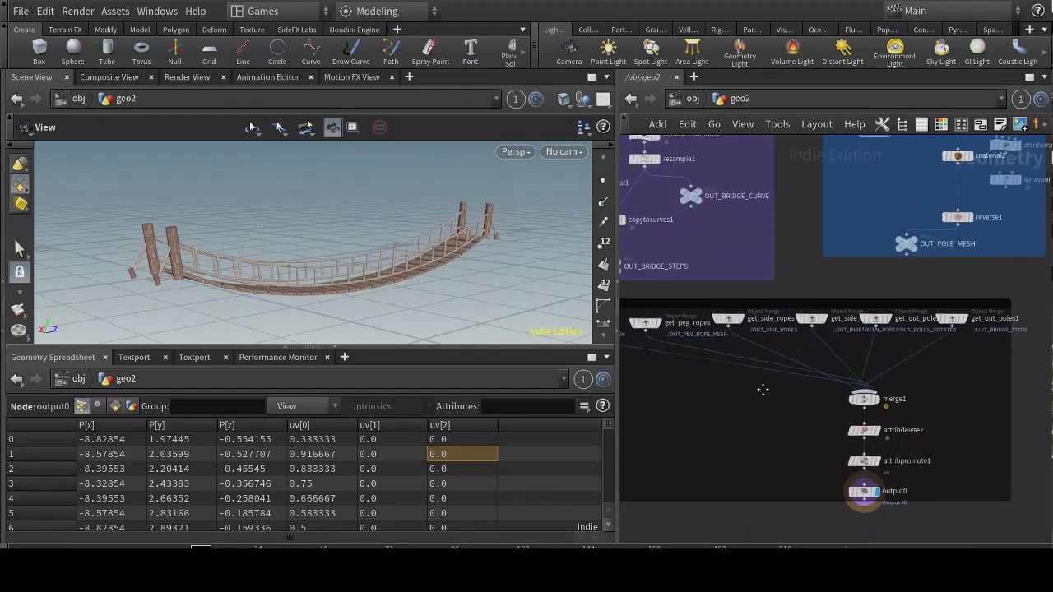
middle_click_drag(763, 389, 813, 366)
left_click(655, 293)
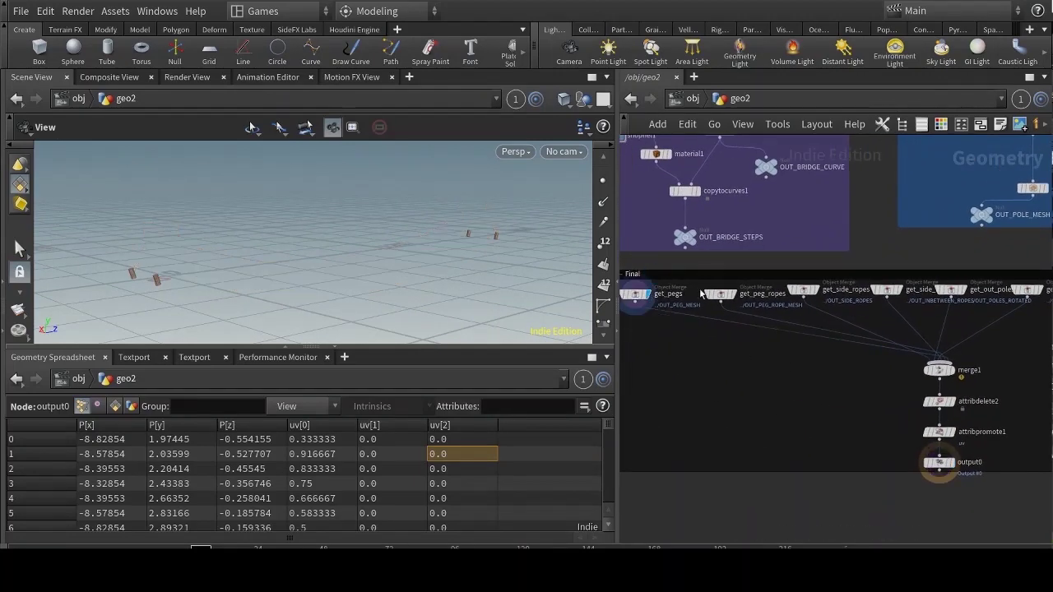
left_click(737, 298)
left_click(819, 297)
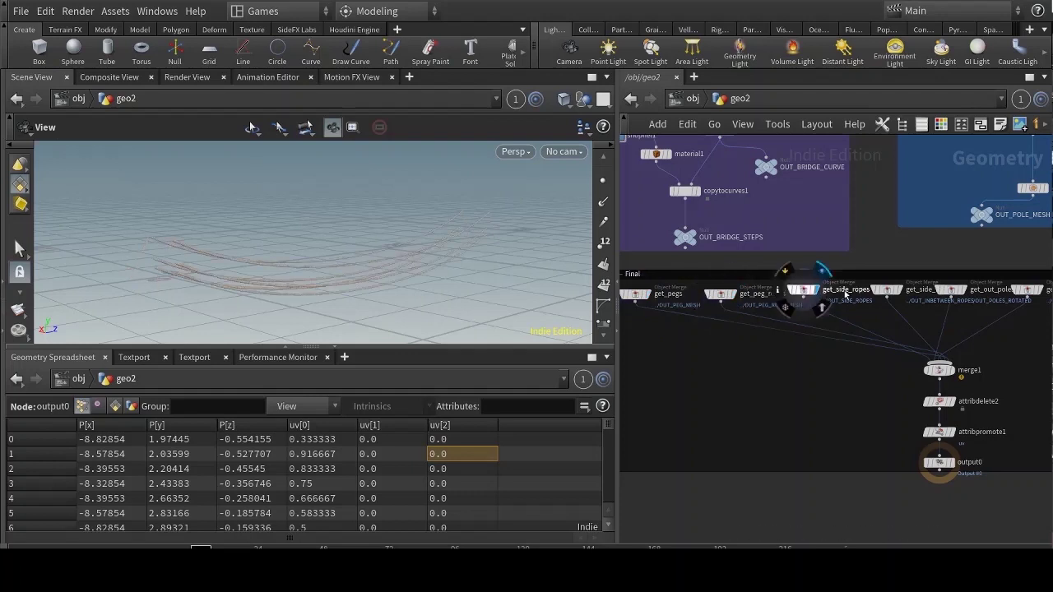
left_click(902, 296)
left_click(968, 293)
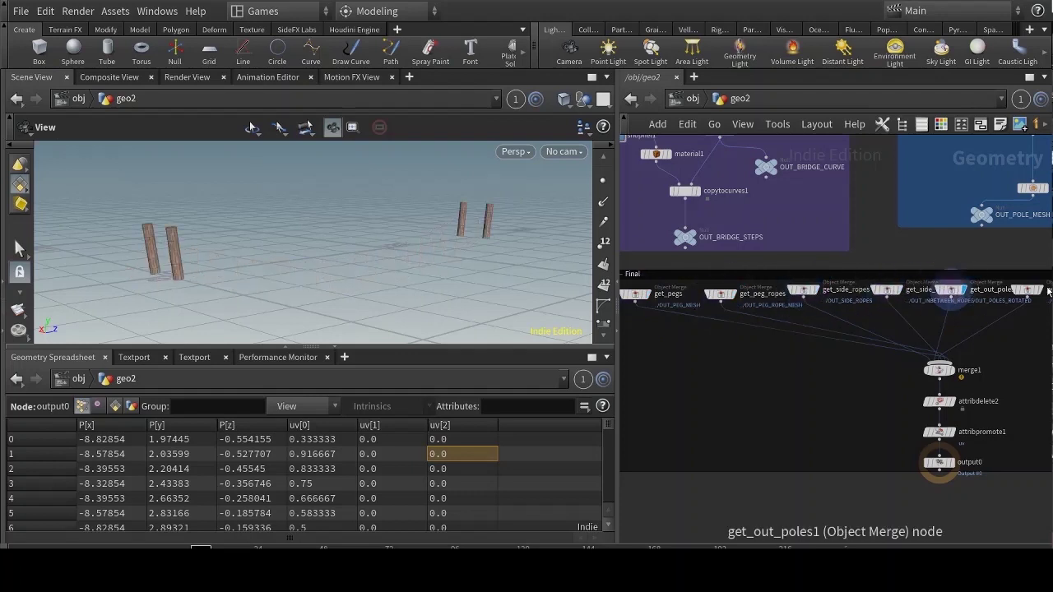
left_click(1040, 294)
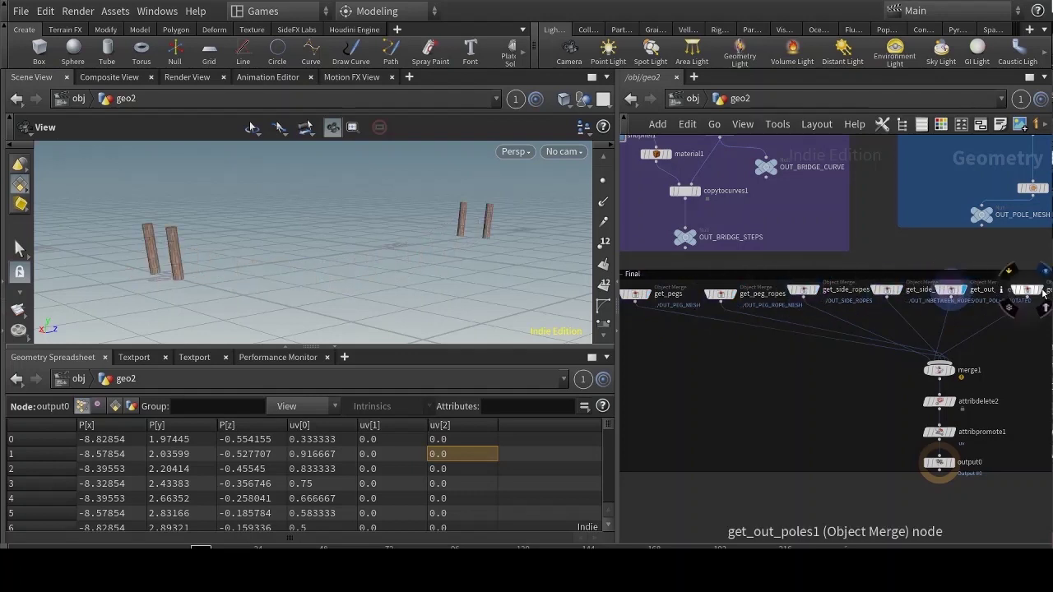
left_click(951, 462)
Display curve1 and OUT_START_LINE in the Start Line network box to view the bridge's starting curve
middle_click_drag(786, 377, 799, 470)
scroll(849, 316, "down", 3)
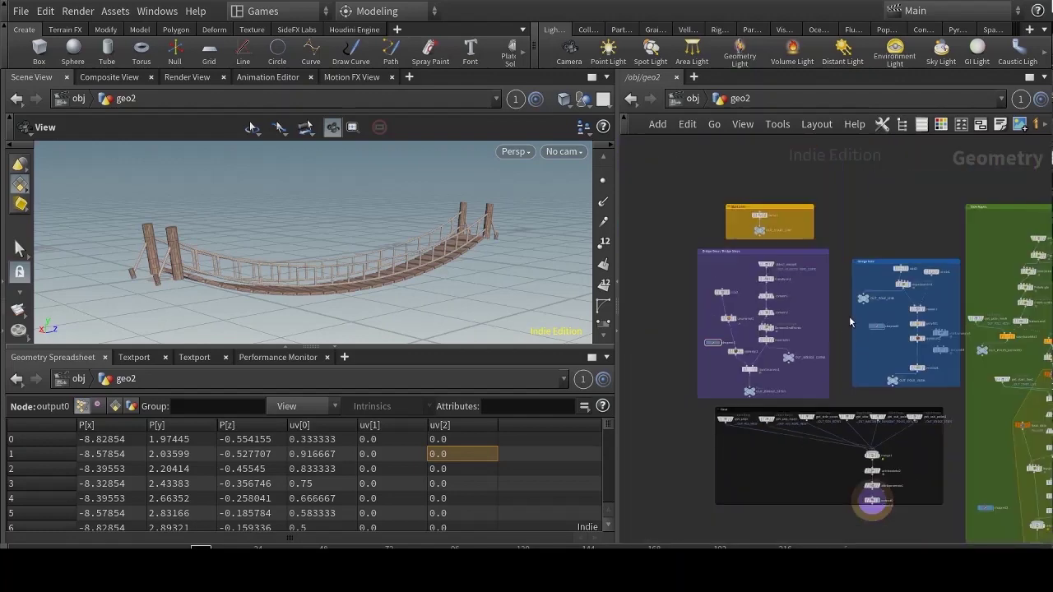
middle_click_drag(849, 316, 835, 428)
scroll(834, 335, "up", 3)
middle_click_drag(834, 335, 895, 308)
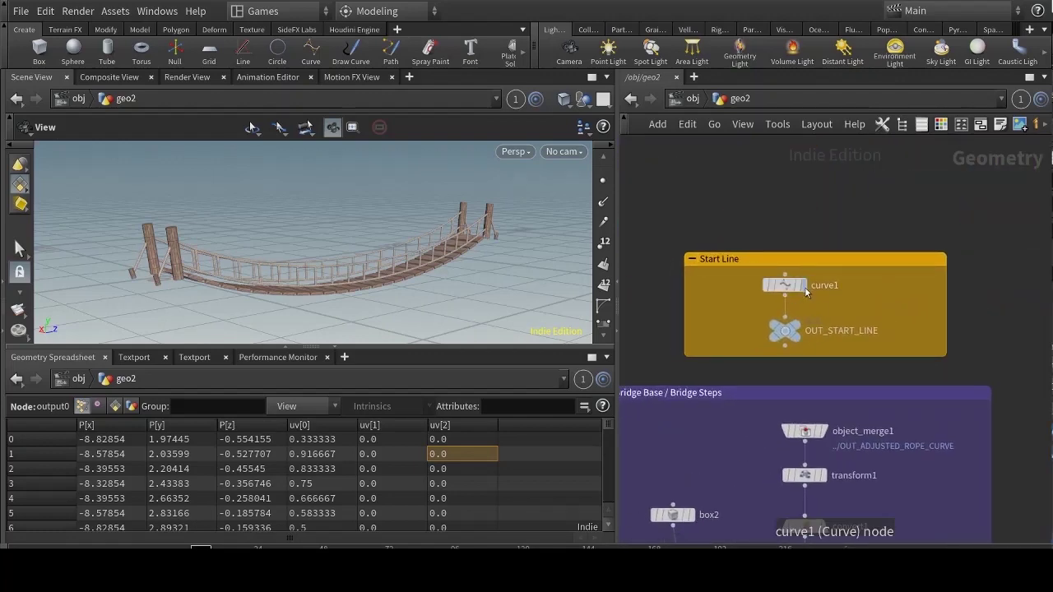
left_click(809, 263)
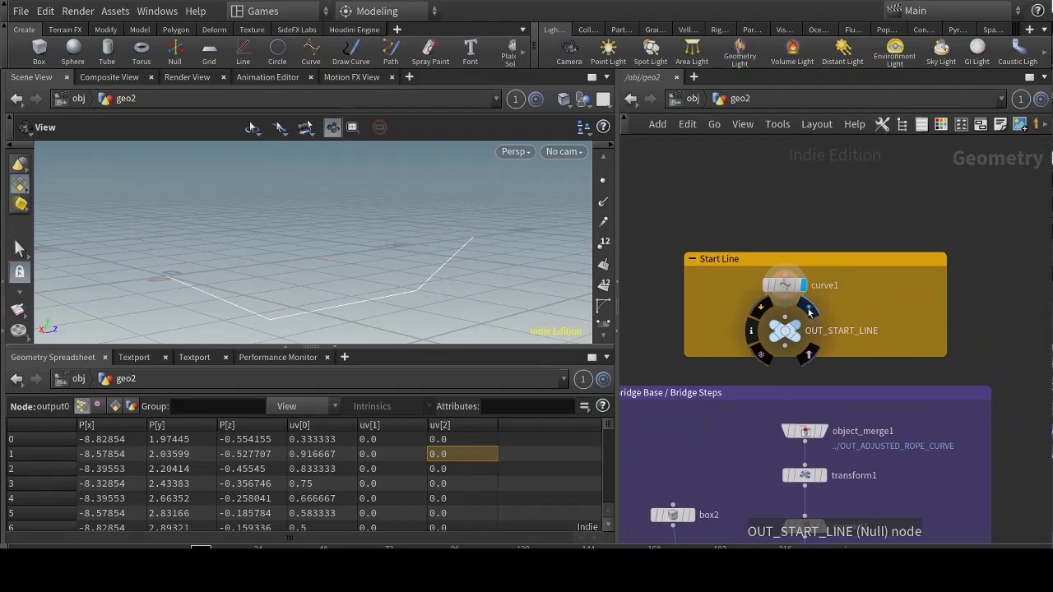
left_click(809, 311)
Display OUT_BRIDGE_STEPS and the resample1 curve in the Bridge Base / Bridge Steps network box
scroll(899, 331, "down", 2)
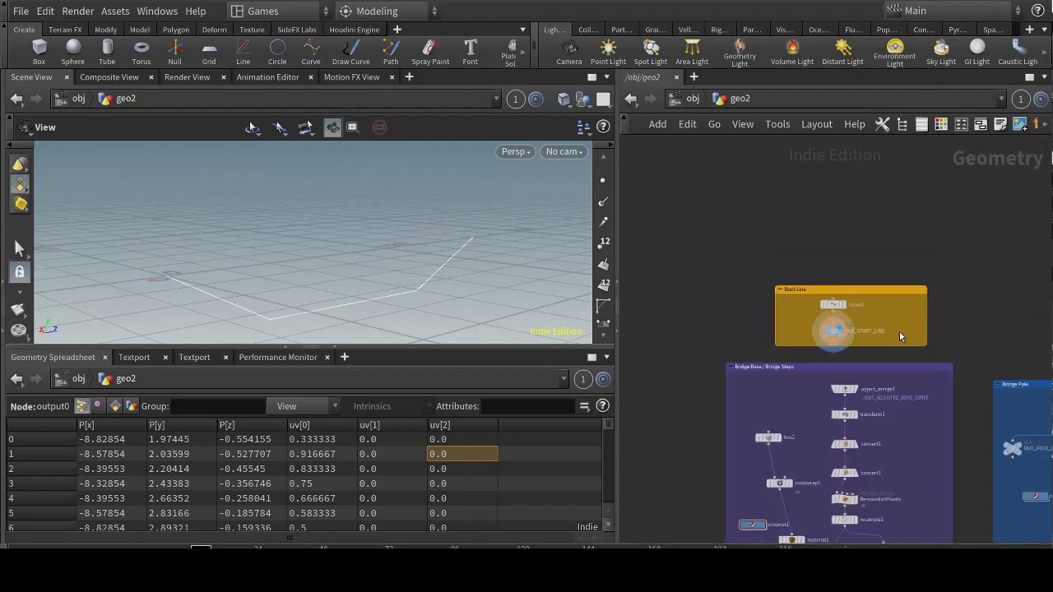
middle_click_drag(905, 337, 886, 254)
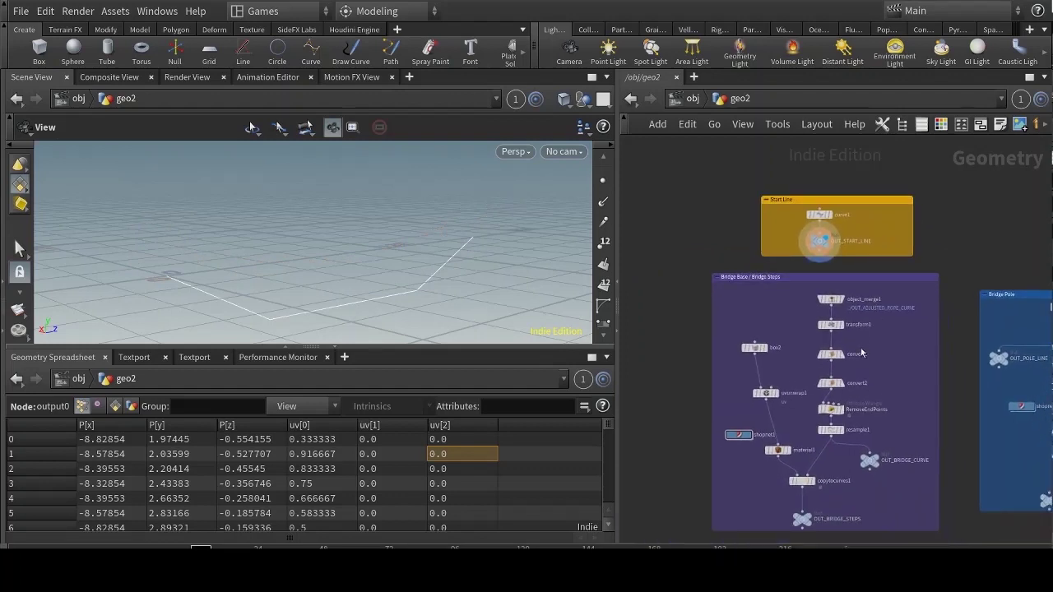
middle_click_drag(862, 354, 860, 316)
scroll(857, 282, "up", 2)
mouse_move(830, 242)
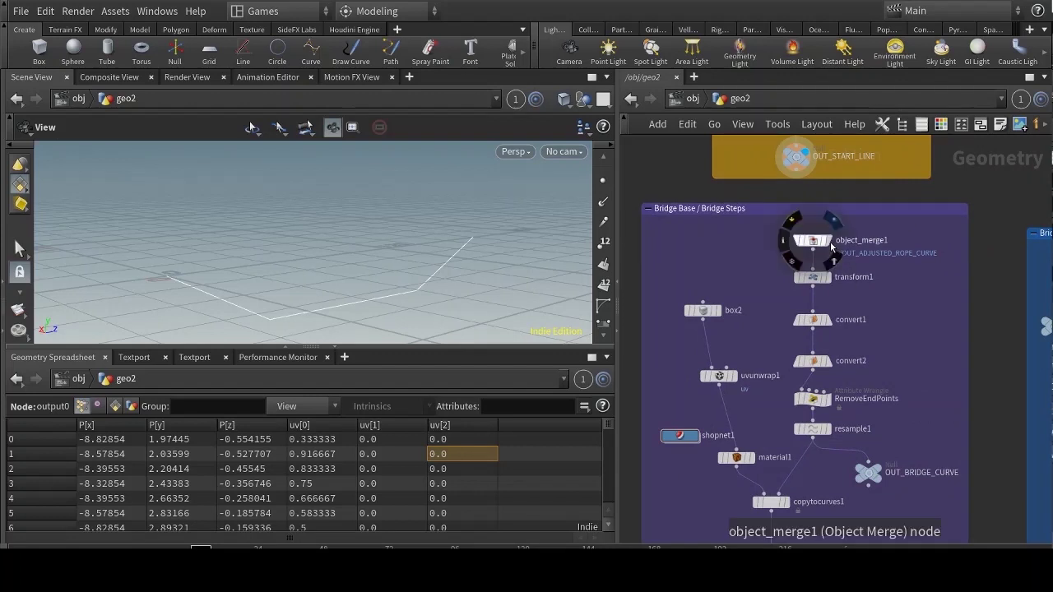
middle_click_drag(777, 401, 784, 274)
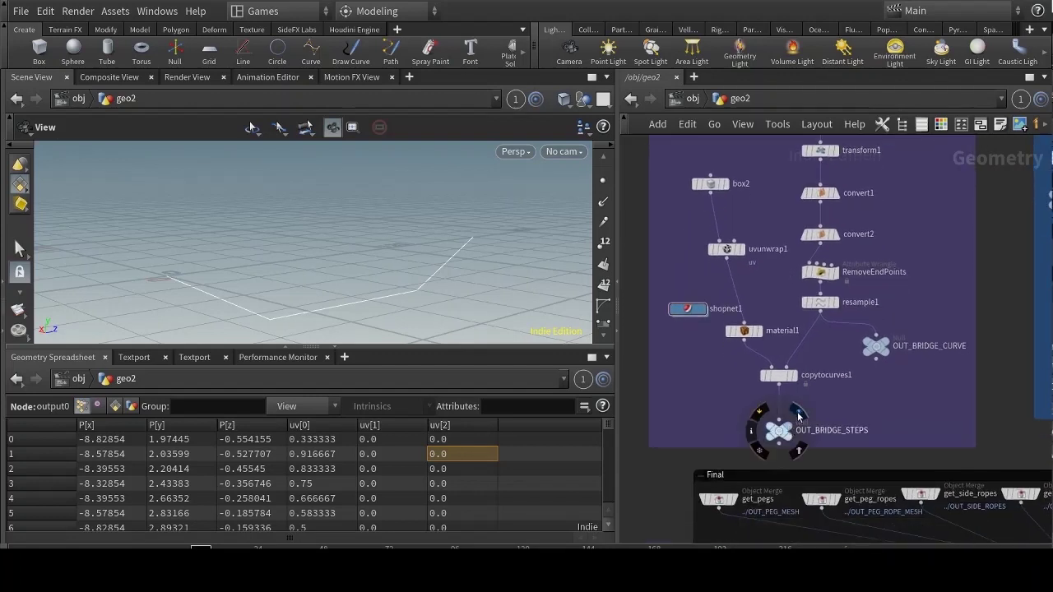
left_click(799, 414)
middle_click_drag(914, 232, 884, 281)
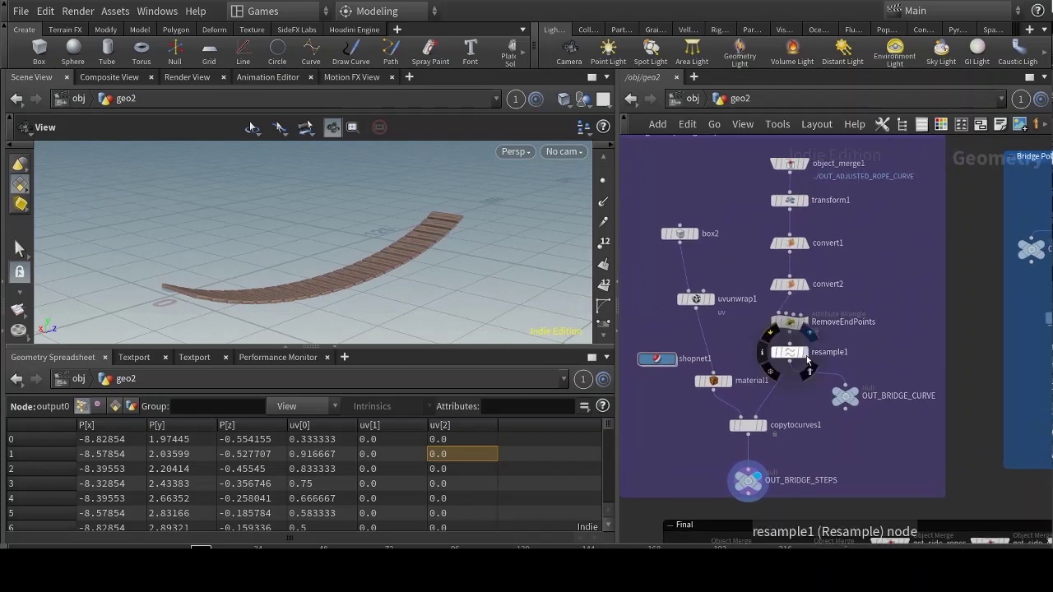
left_click(806, 359)
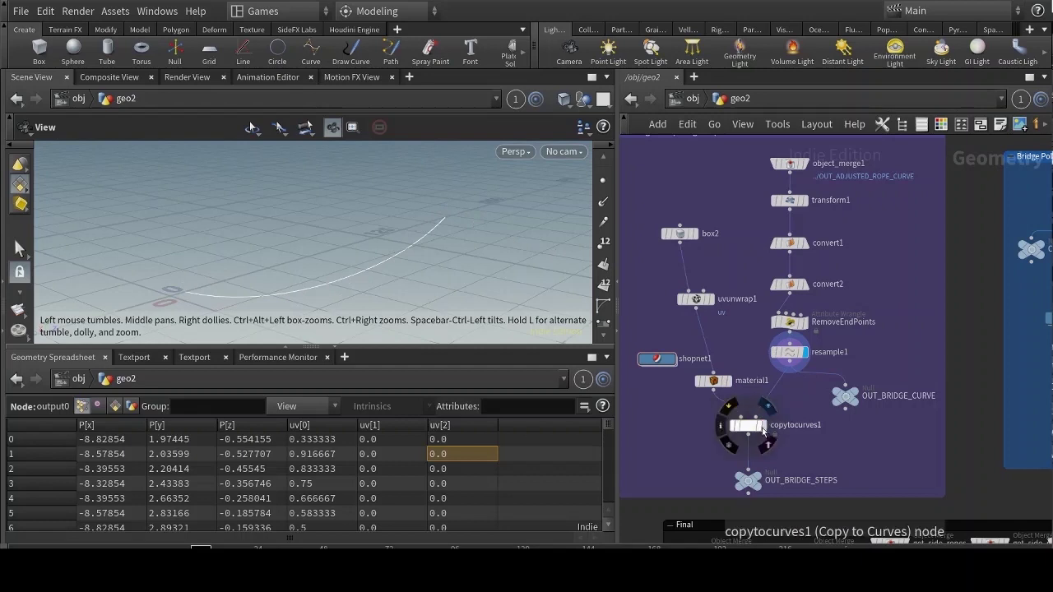
Display copytocurves1 in the Bridge Base / Bridge Steps network box and open the RemoveEndPoints wrangle's parameters
left_click(762, 426)
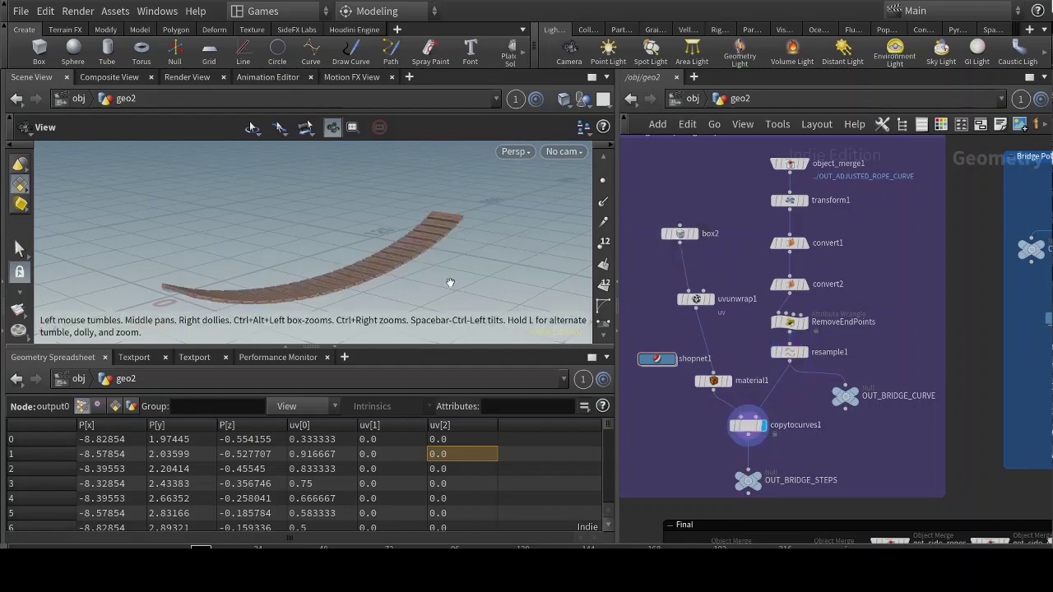
middle_click_drag(789, 437, 778, 491)
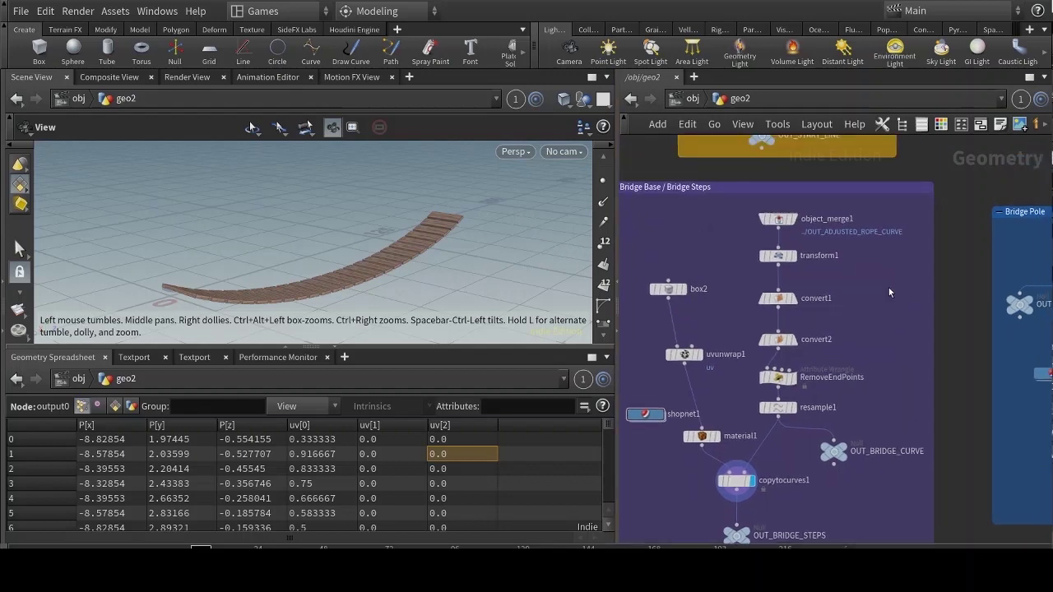
left_click(778, 378)
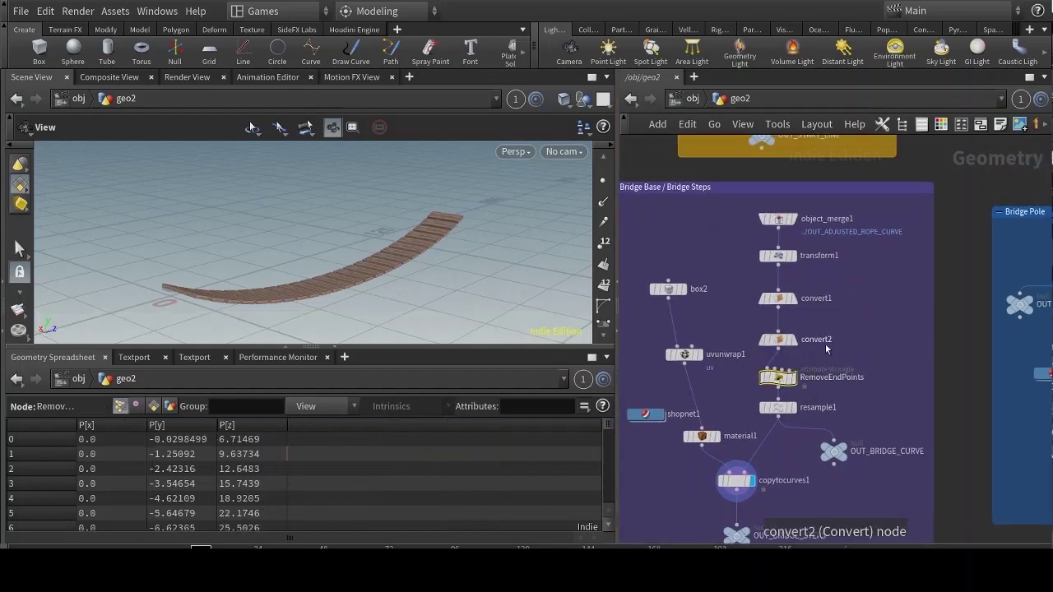
key("p")
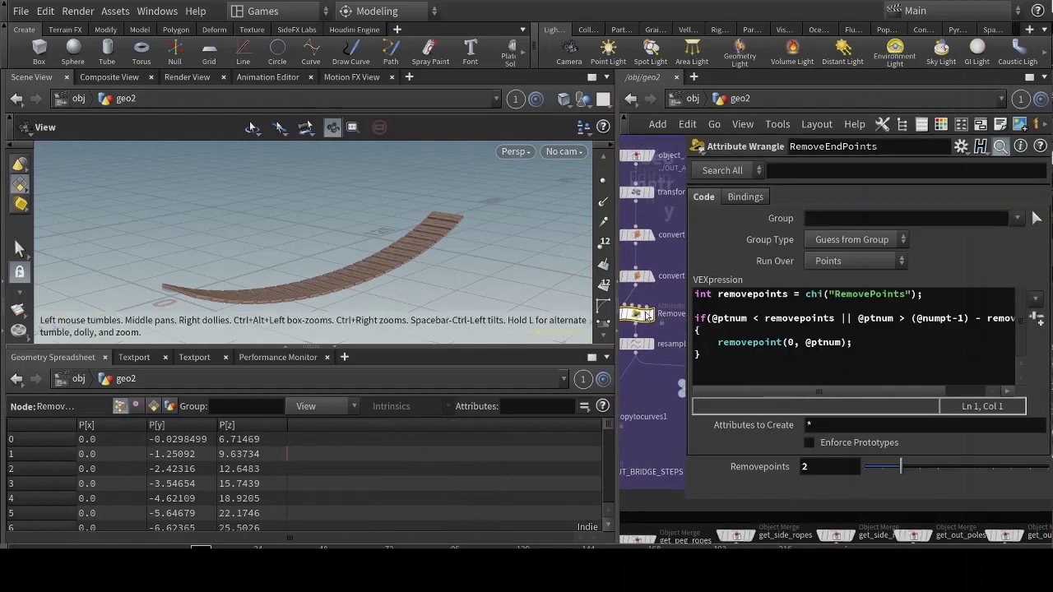
mouse_move(899, 470)
left_mouse_down()
mouse_move(1043, 465)
mouse_move(862, 467)
mouse_move(973, 457)
mouse_move(1000, 466)
mouse_move(905, 467)
mouse_move(1042, 465)
mouse_move(903, 470)
left_mouse_up()
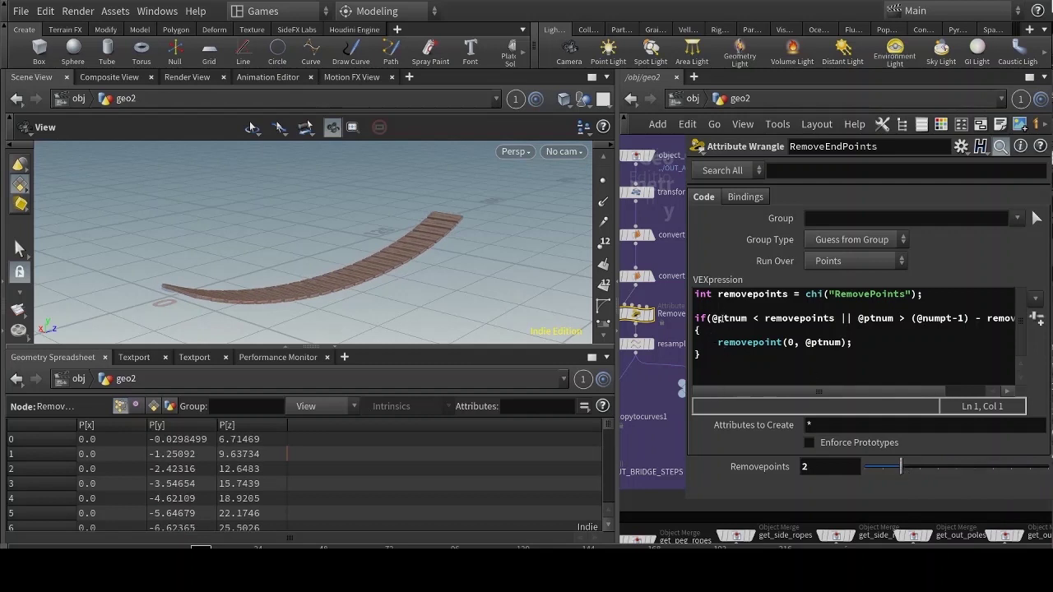
left_click_drag(711, 318, 830, 319)
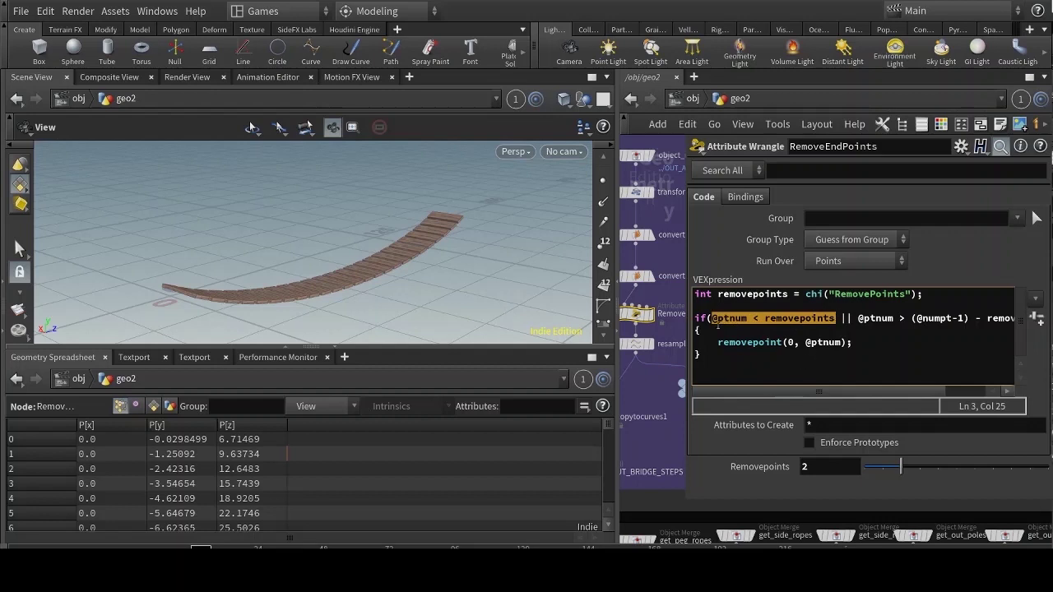
left_click_drag(774, 393, 841, 393)
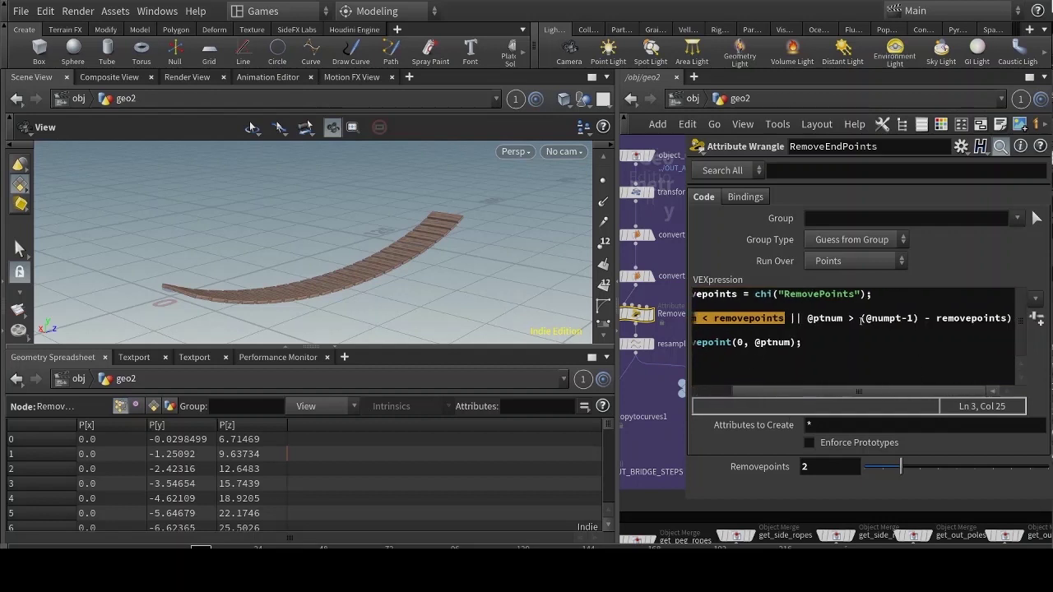
left_click_drag(860, 318, 919, 318)
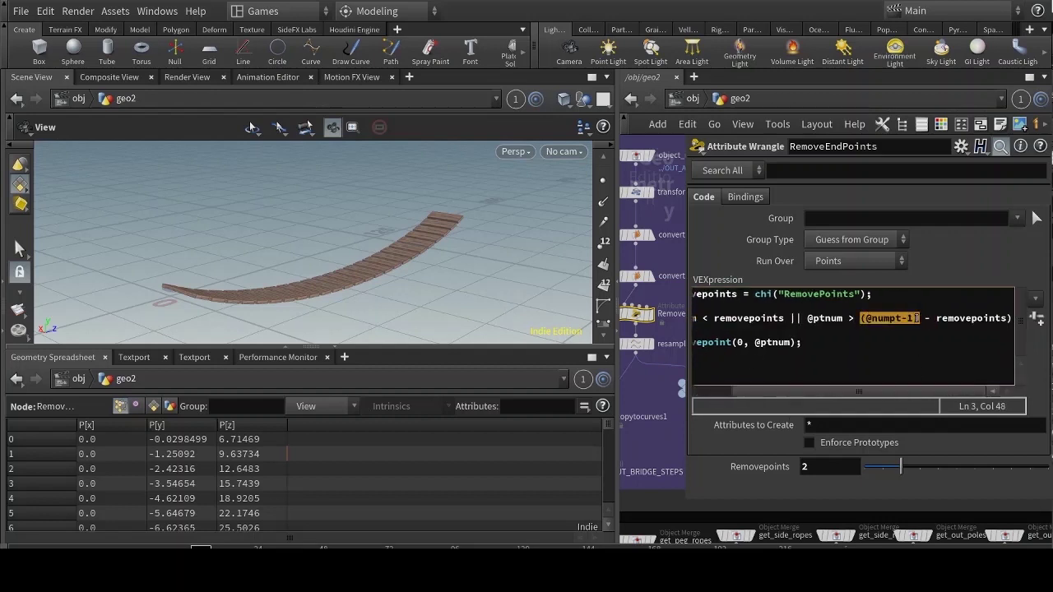
left_click(878, 318)
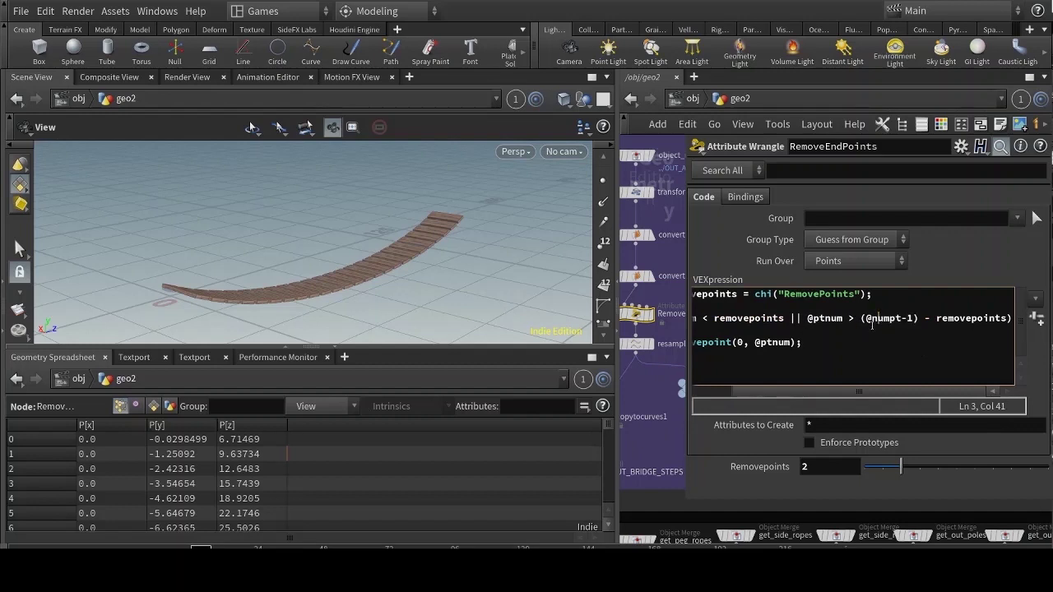
mouse_move(902, 467)
left_mouse_down()
mouse_move(1002, 467)
mouse_move(902, 467)
left_mouse_up()
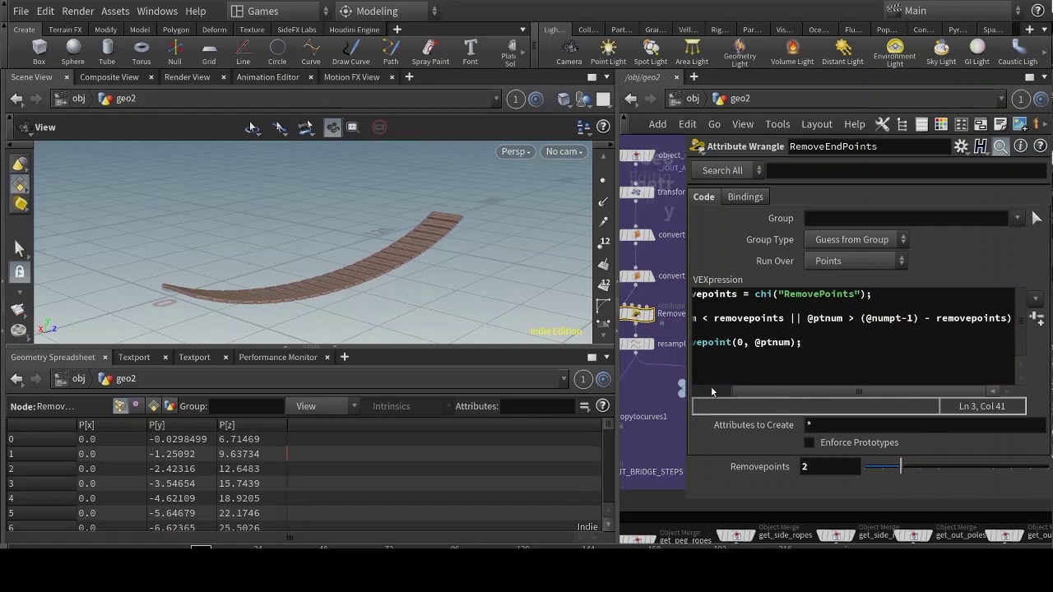
Display output0 and inspect the planks near the poles at the end of the full bridge
scroll(668, 345, "down", 5)
scroll(650, 329, "up", 5)
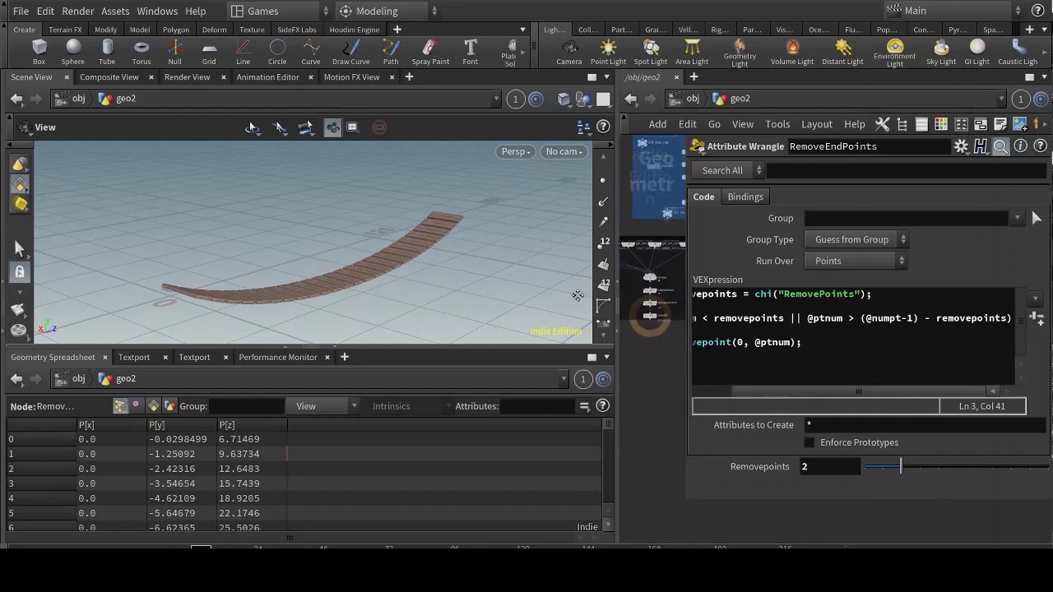
left_click(632, 319)
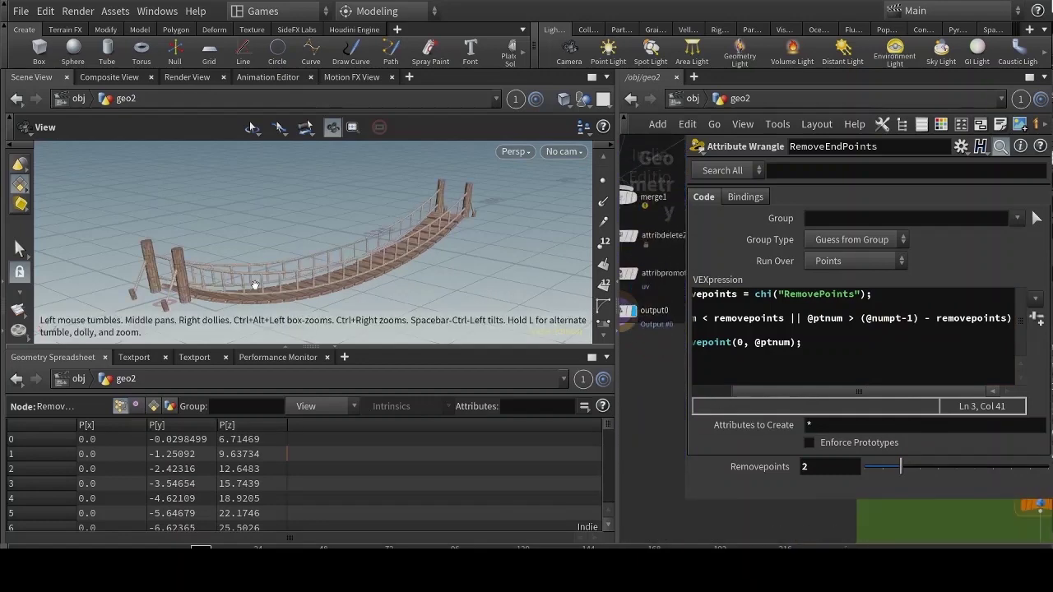
scroll(255, 203, "up", 8)
scroll(255, 202, "up", 3)
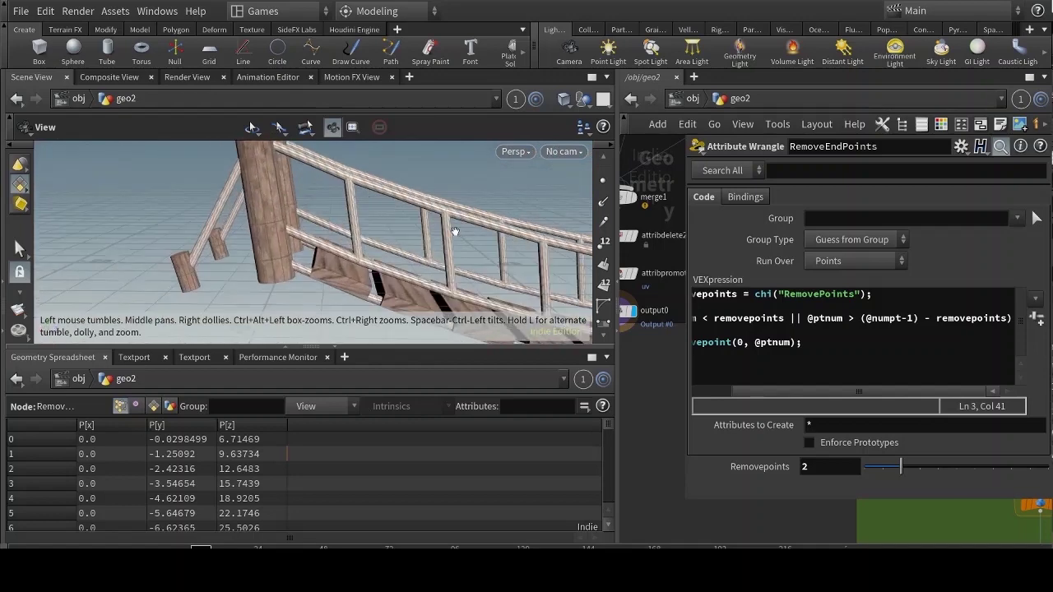
mouse_move(908, 470)
left_mouse_down()
mouse_move(938, 470)
mouse_move(879, 470)
mouse_move(901, 470)
left_mouse_up()
scroll(301, 247, "down", 10)
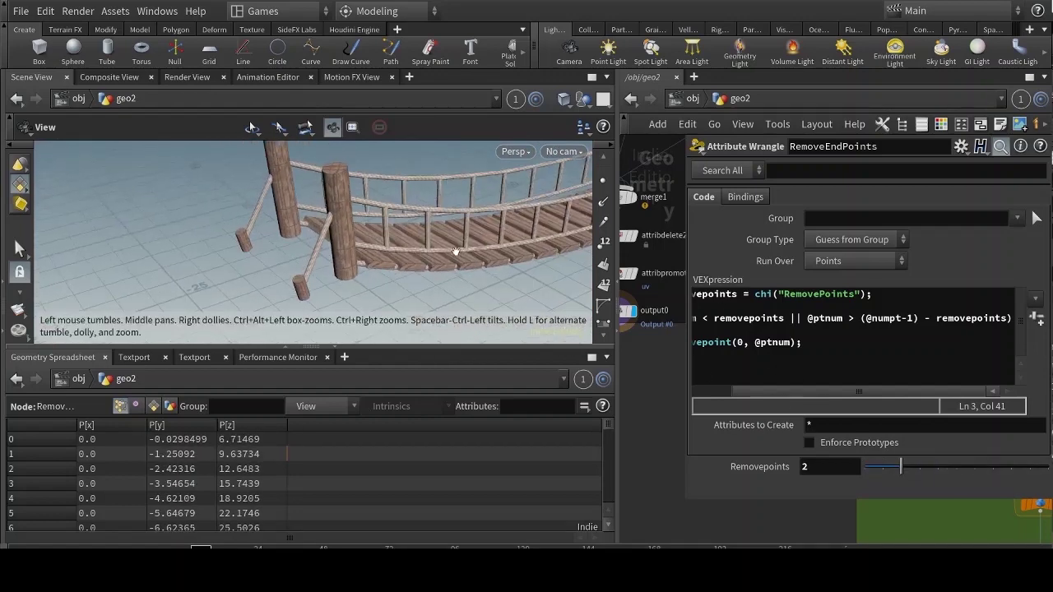
Hide the parameter dialog and display OUT_POLE_MESH in the Bridge Pole network box to view the pole
scroll(646, 387, "down", 5)
key("p")
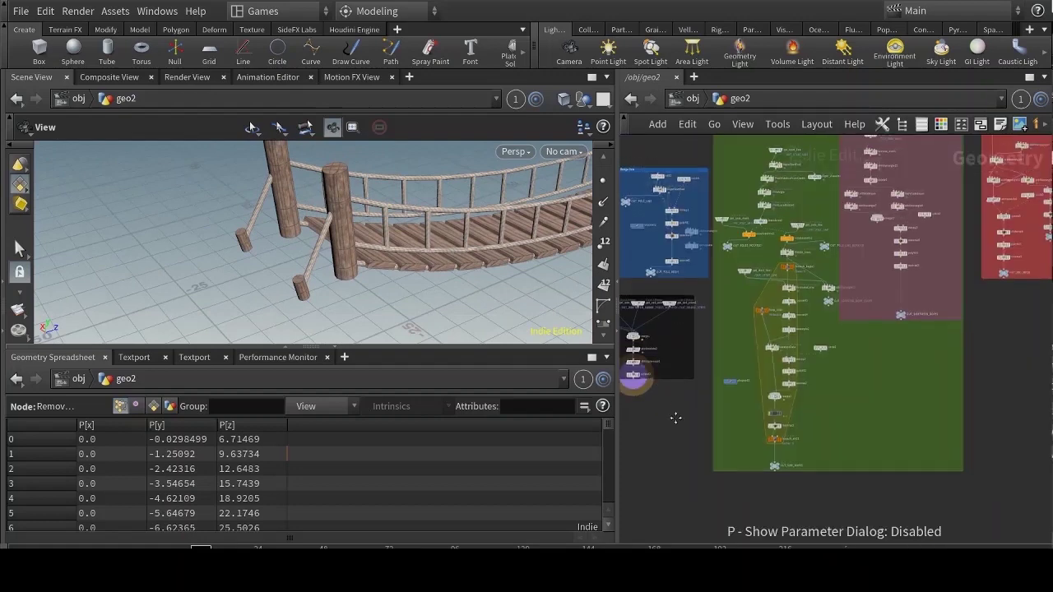
scroll(658, 386, "up", 6)
scroll(855, 349, "up", 4)
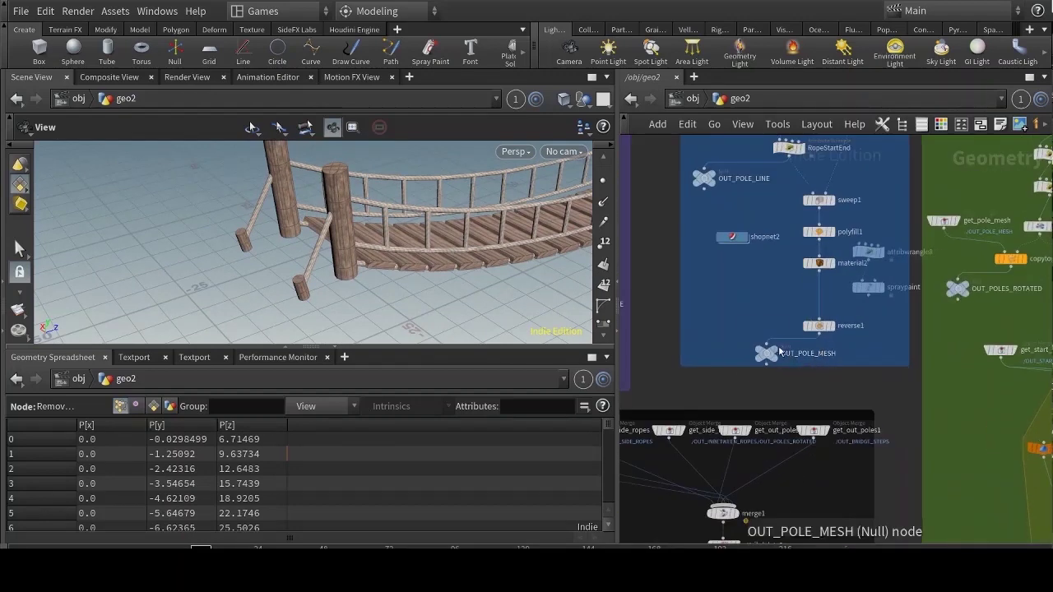
left_click(779, 352)
middle_click_drag(369, 243, 371, 274)
left_click_drag(371, 275, 384, 242)
middle_click_drag(384, 242, 382, 218)
scroll(773, 298, "down", 4)
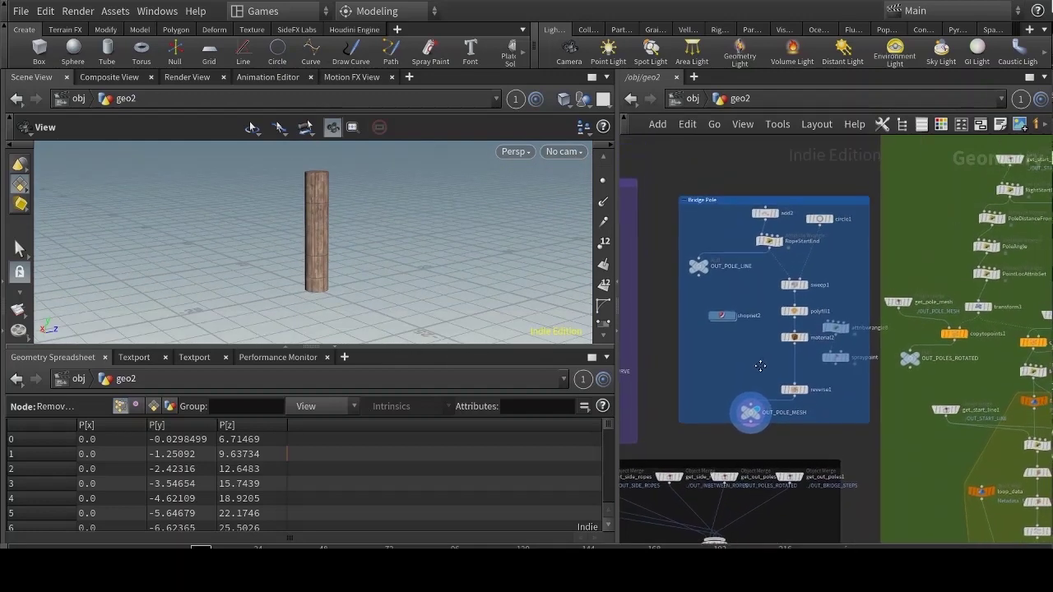
Display RopeStartEnd and sweep1 in the Bridge Pole network box to see how the pole is built
mouse_move(777, 225)
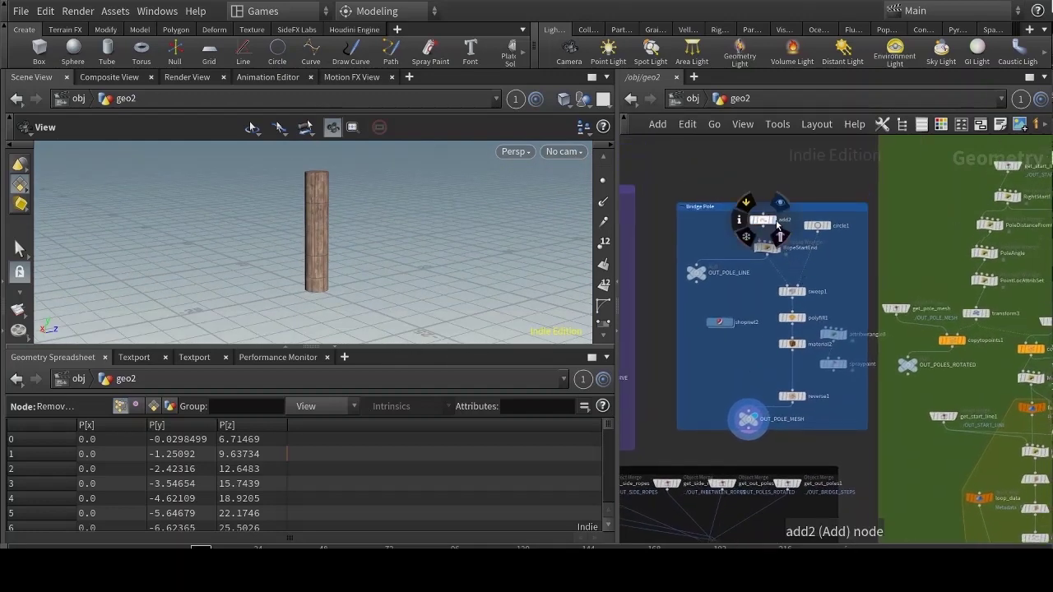
scroll(795, 361, "up", 2)
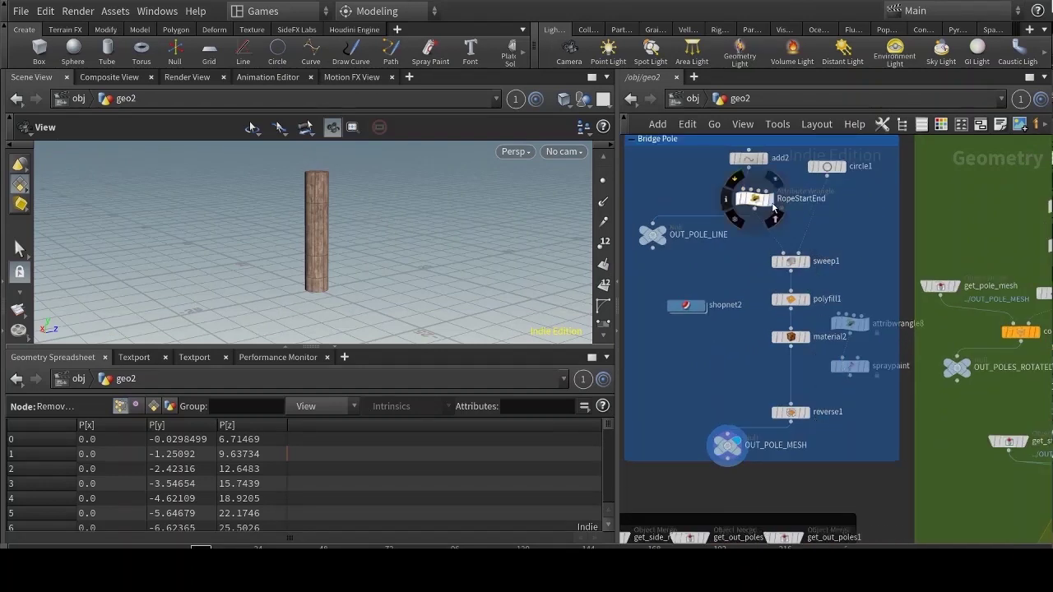
left_click(770, 200)
left_click(805, 264)
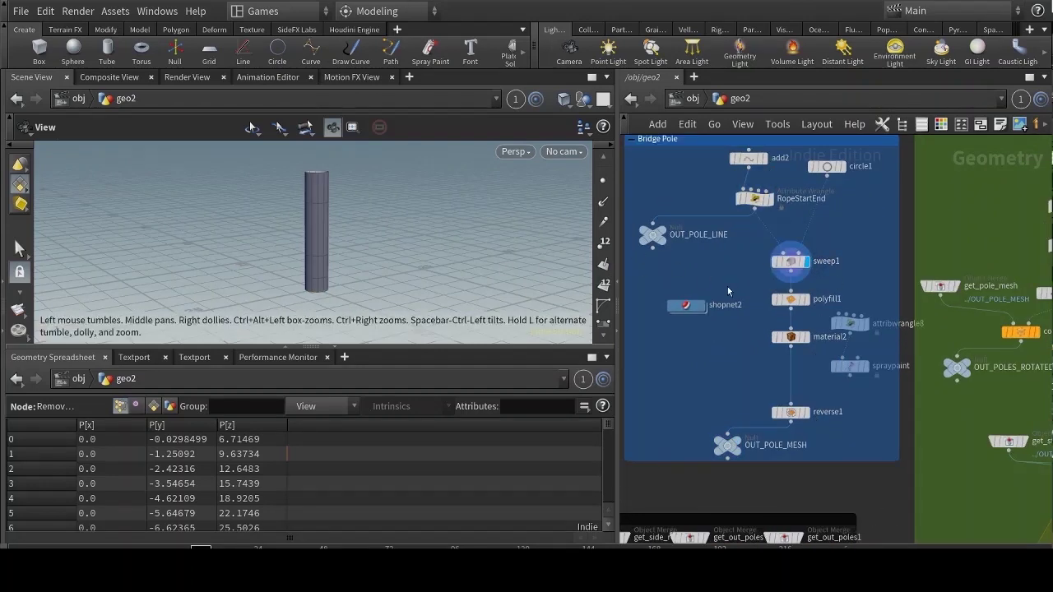
Display RopeStartEnd with its parameters open and turn on point display in the viewport
key("p")
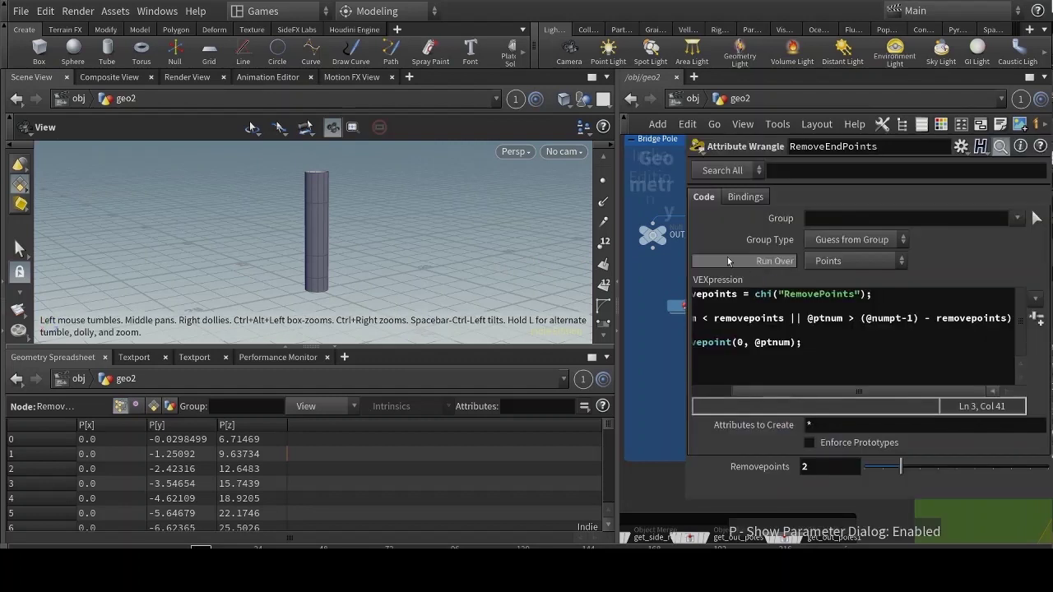
middle_click_drag(646, 199, 565, 205)
scroll(658, 189, "up", 2)
left_click(661, 235)
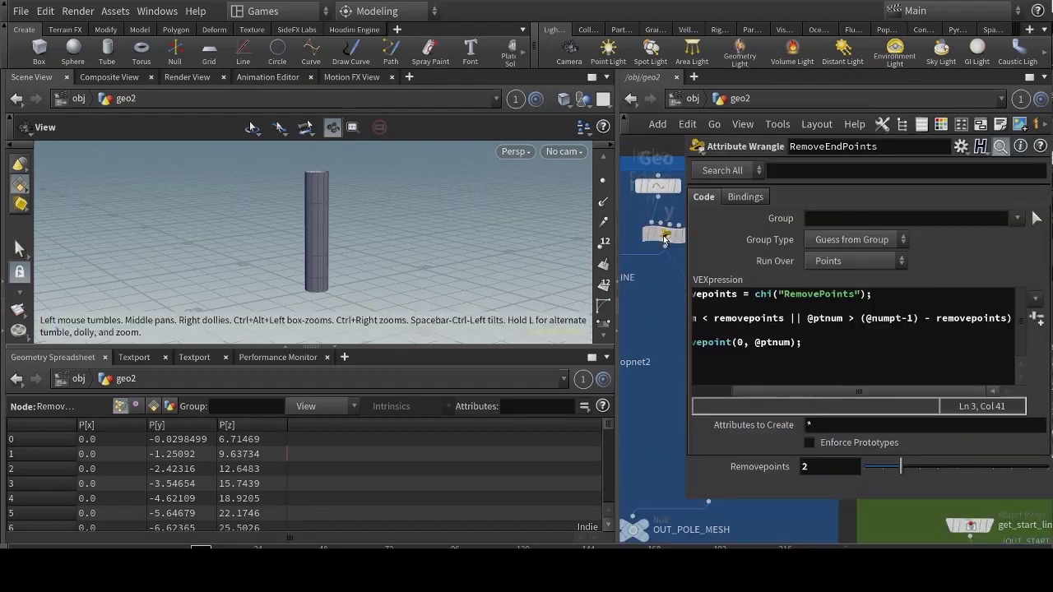
middle_click_drag(633, 212, 594, 214)
left_click(644, 238)
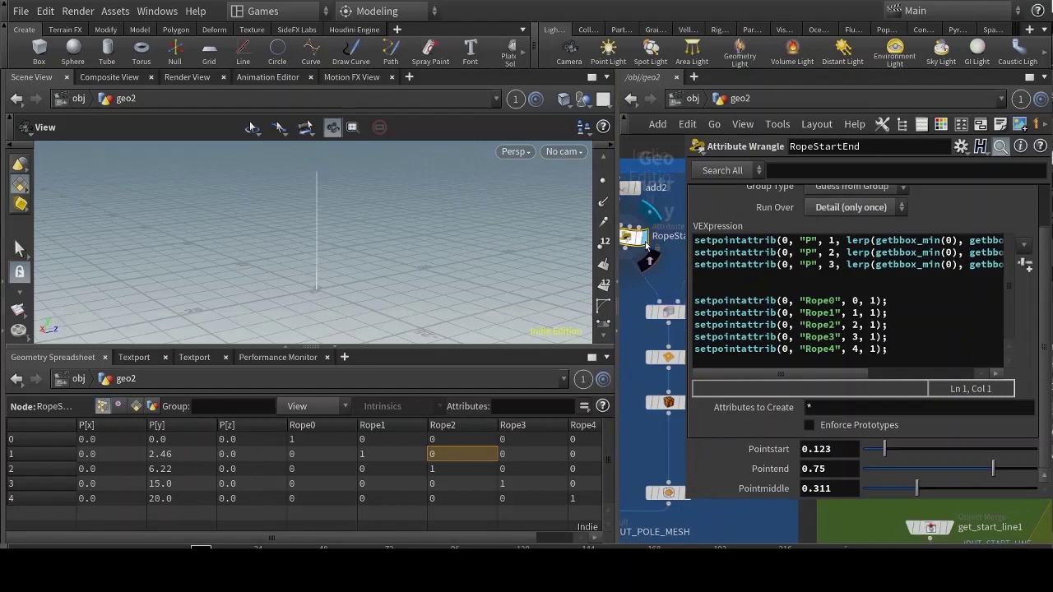
left_click(604, 180)
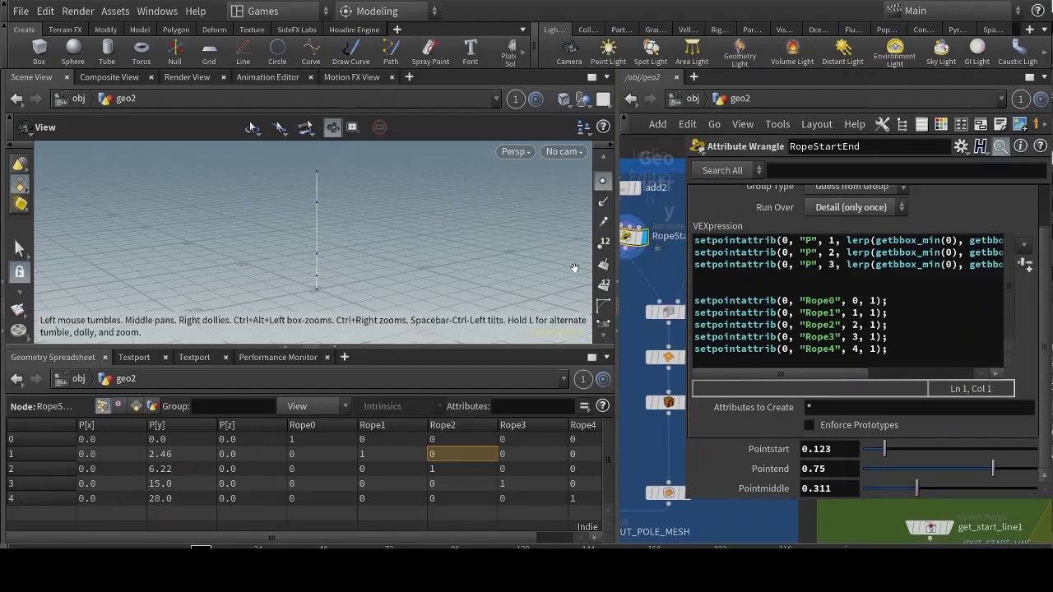
Display the add2 node and view the point coordinates that define the pole line
left_click(636, 188)
middle_click_drag(662, 217, 684, 240)
left_click(638, 215)
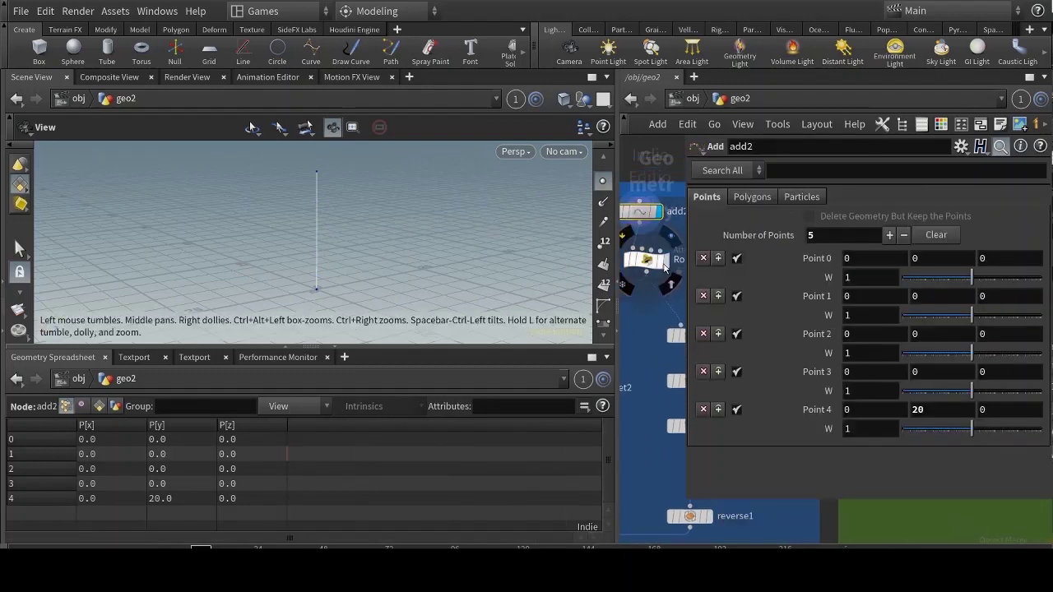
Display RopeStartEnd, review its lerp expressions, and set Pointstart to 0.057 and Pointend to 0.848
left_click(659, 260)
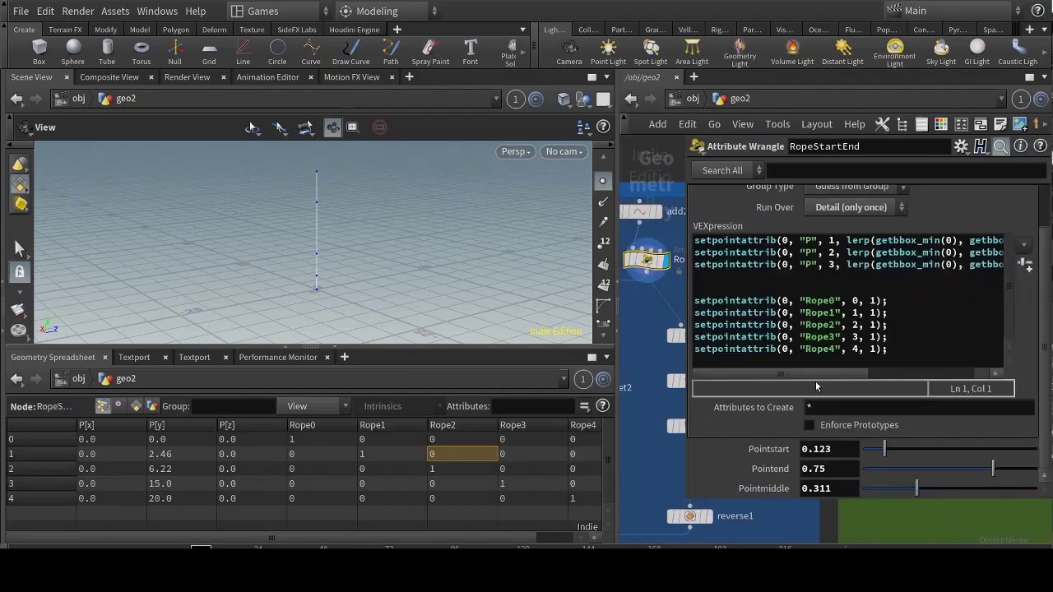
scroll(817, 374, "right", 5)
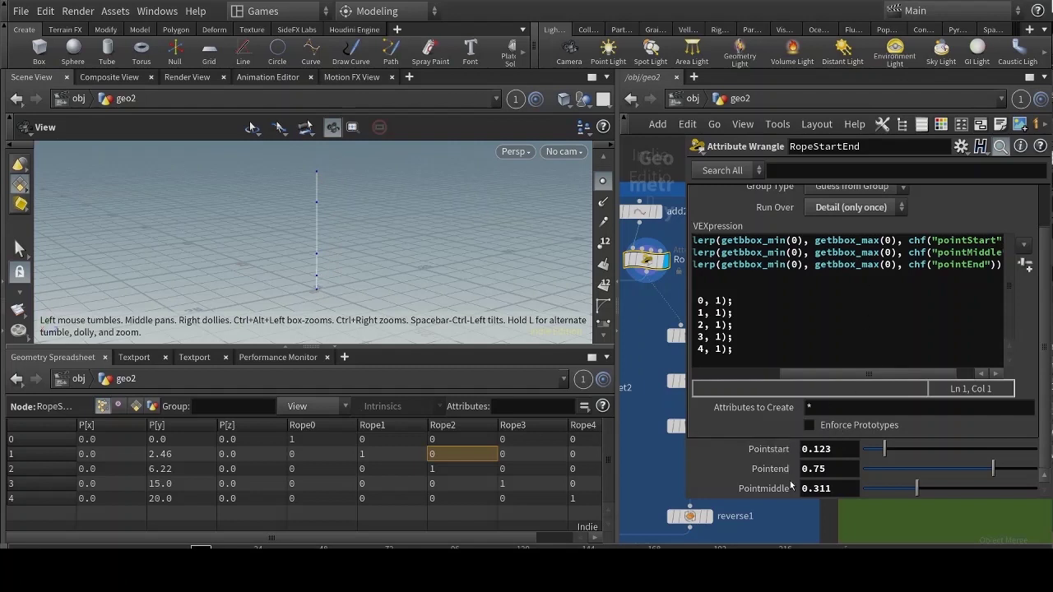
left_click_drag(884, 451, 874, 450)
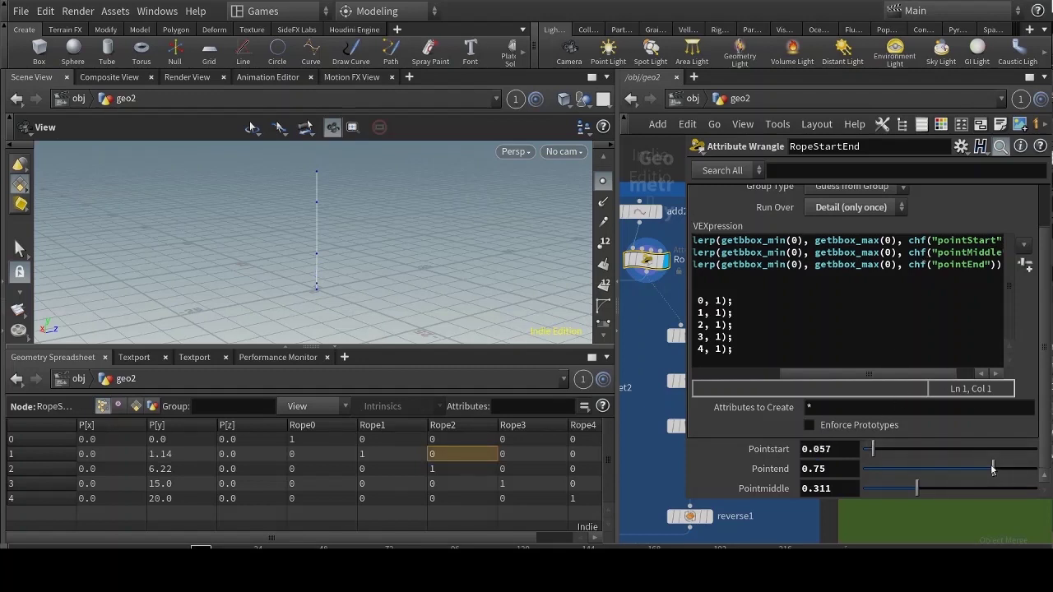
left_click_drag(991, 469, 1009, 450)
Hide the parameter dialog and display OUT_SIDE_ROPES in the Side Ropes network box, viewing the ropes from another angle
scroll(641, 363, "down", 5)
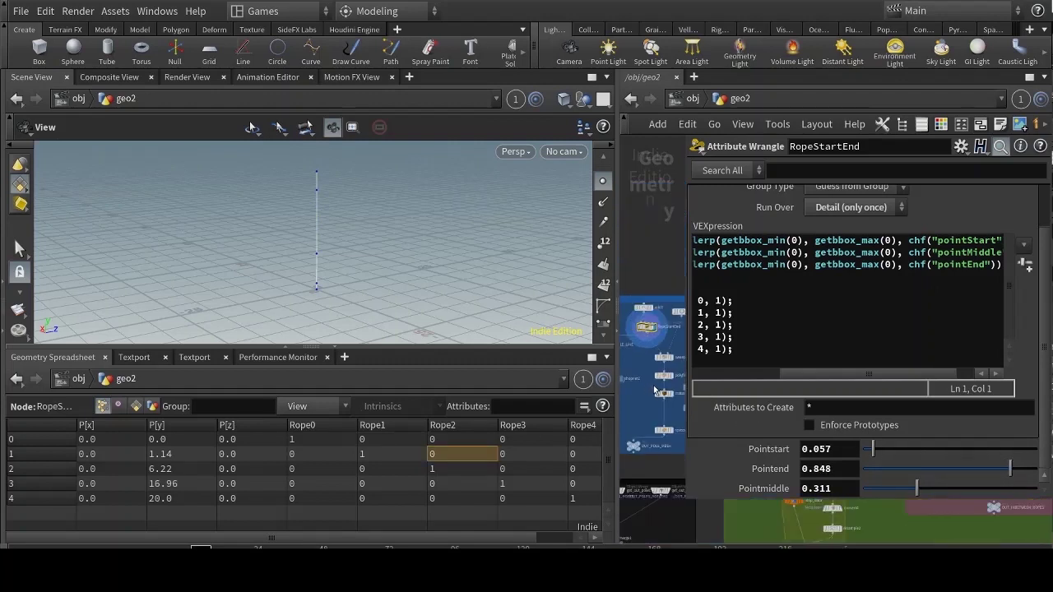
key("p")
scroll(714, 276, "up", 5)
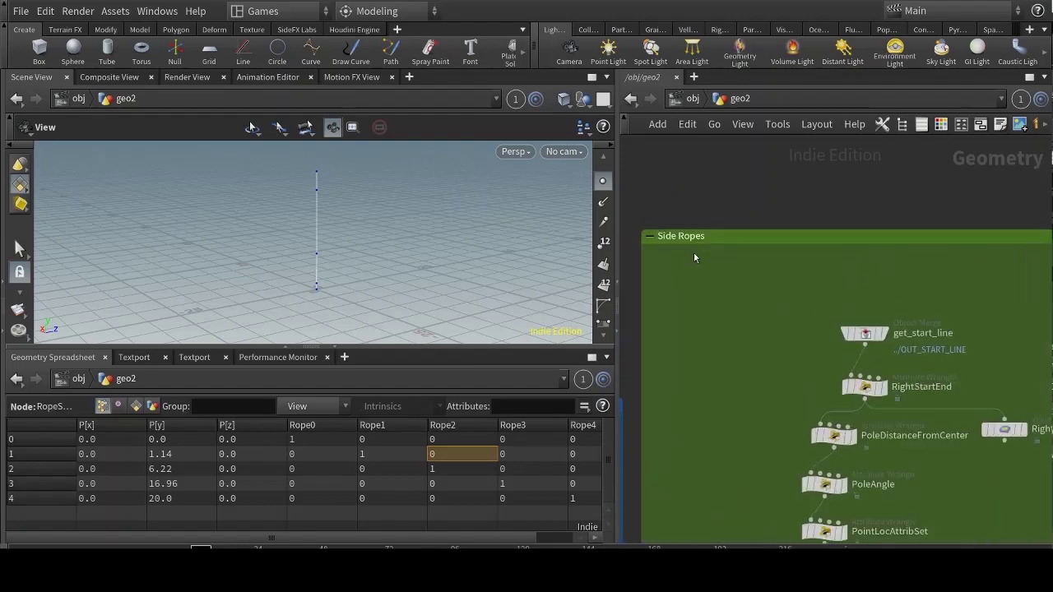
scroll(714, 276, "down", 3)
scroll(790, 379, "up", 6)
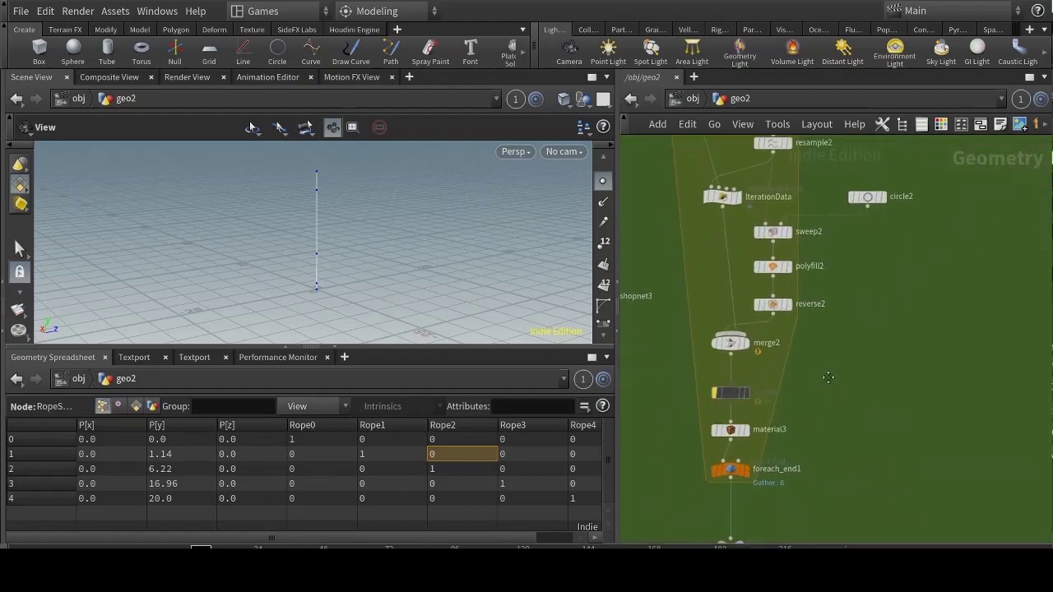
left_click(750, 450)
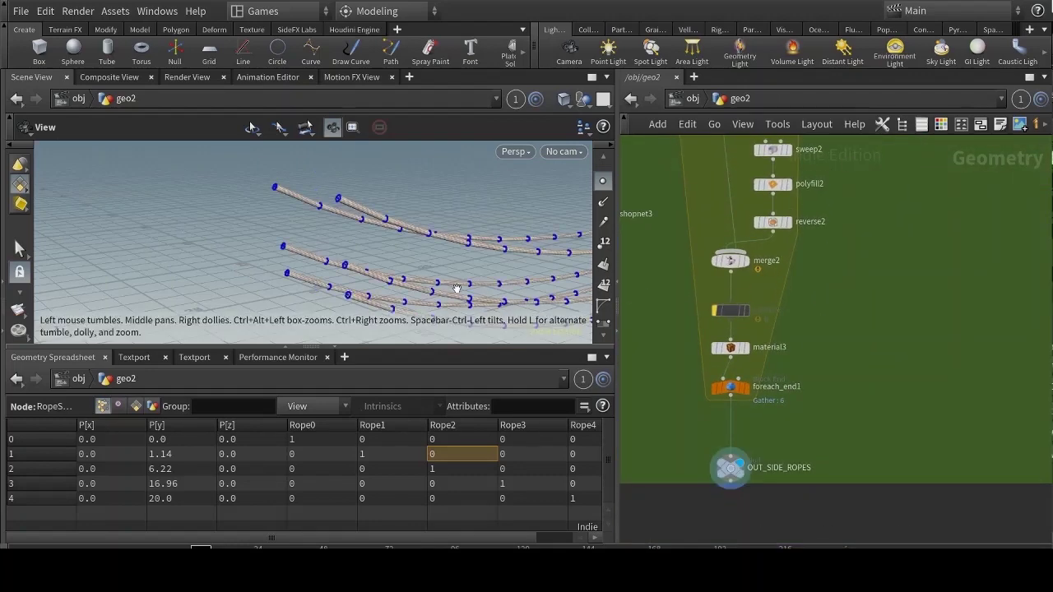
right_click_drag(457, 259, 316, 276)
left_click_drag(315, 277, 565, 237)
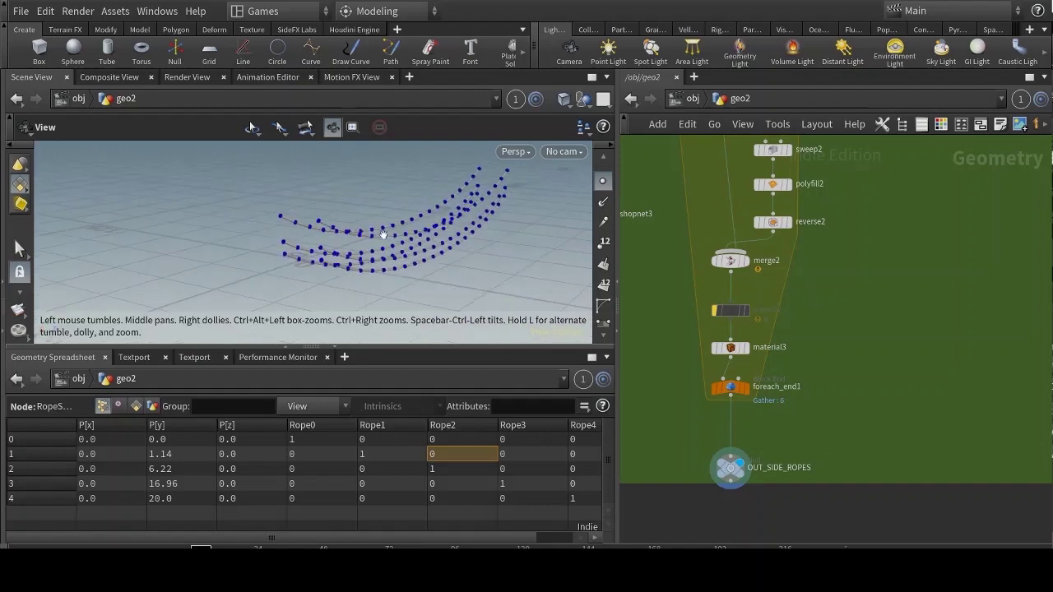
Display OUT_POLES_ROTATED in the Side Ropes network box to view the poles placed at both bridge ends
mouse_move(663, 274)
middle_mouse_down()
mouse_move(670, 310)
mouse_move(747, 456)
middle_mouse_up()
middle_click_drag(721, 319, 732, 461)
middle_click_drag(727, 283, 732, 384)
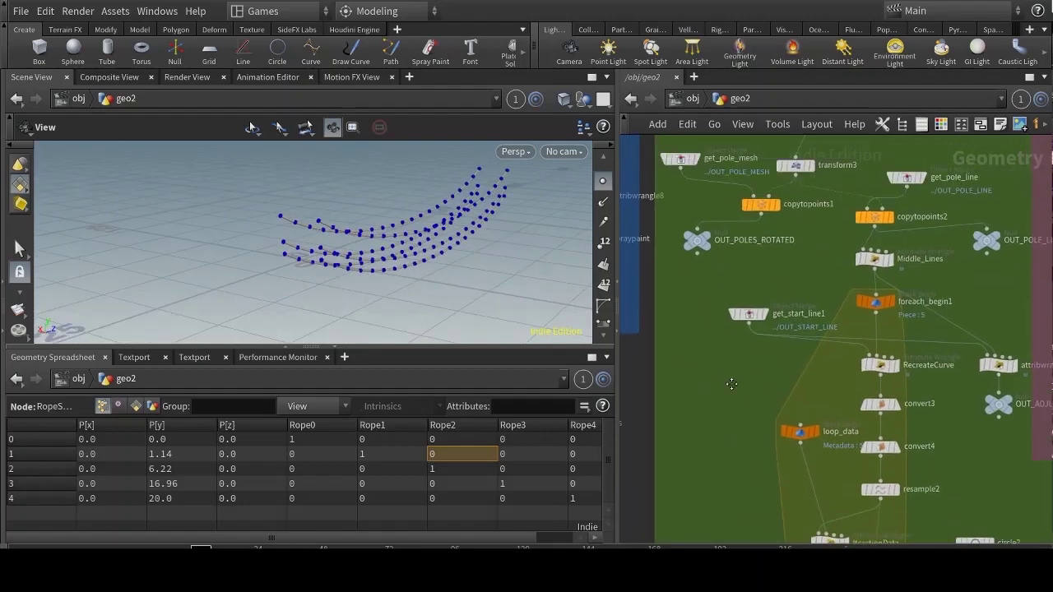
left_click(711, 240)
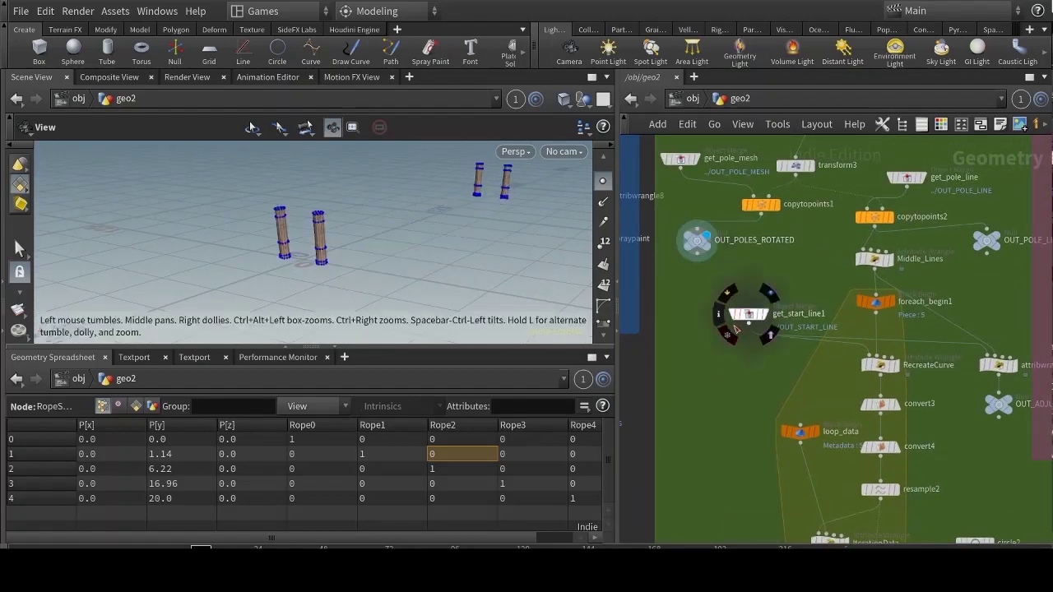
Display RightStartEnd in the Side Ropes network box and open its parameters to view the VEX code
middle_click_drag(697, 327, 691, 437)
middle_click_drag(798, 339, 773, 449)
middle_click_drag(847, 299, 822, 409)
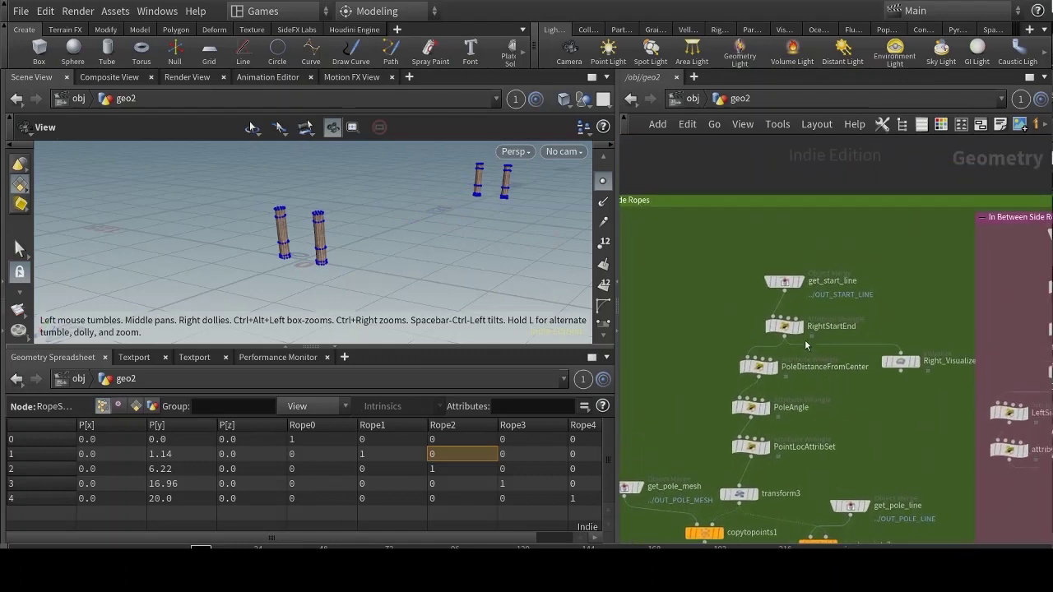
left_click(799, 327)
left_click(786, 330)
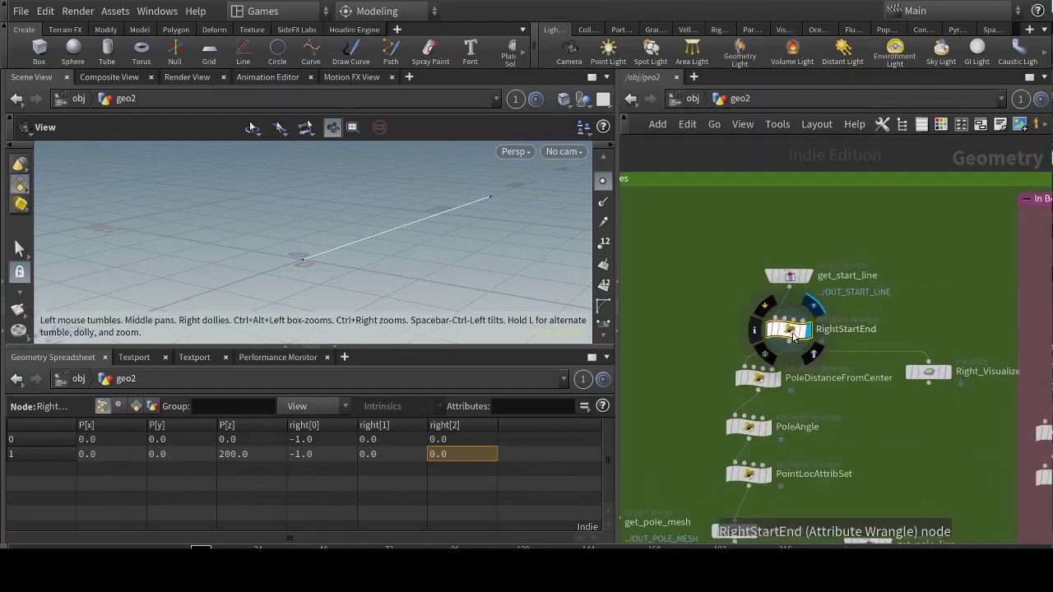
key("p")
left_click_drag(439, 249, 481, 259)
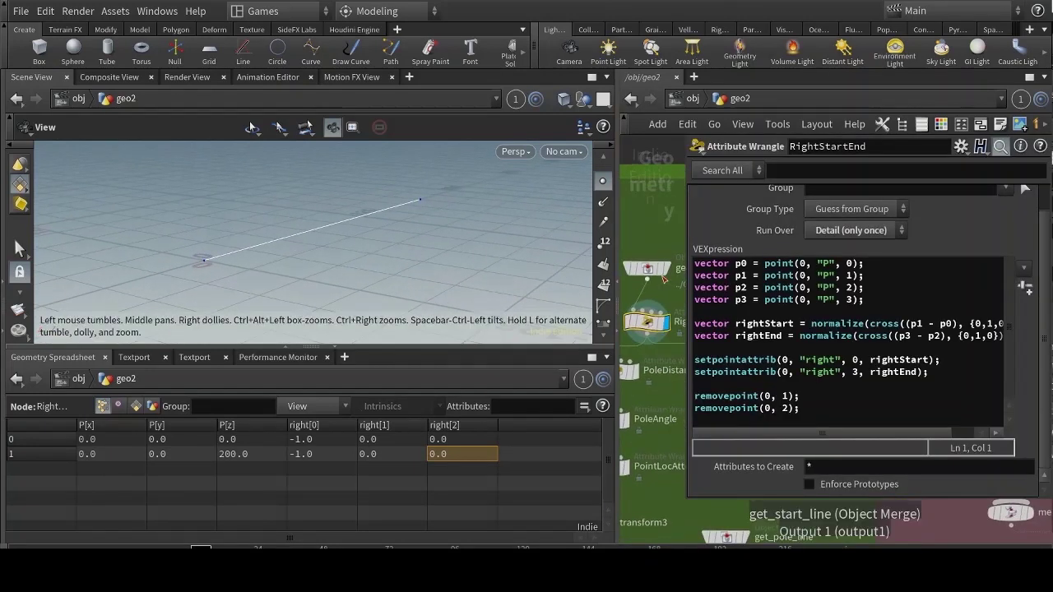
Widen the network pane and compare the displayed curves of get_start_line and RightStartEnd
left_click_drag(616, 278, 501, 282)
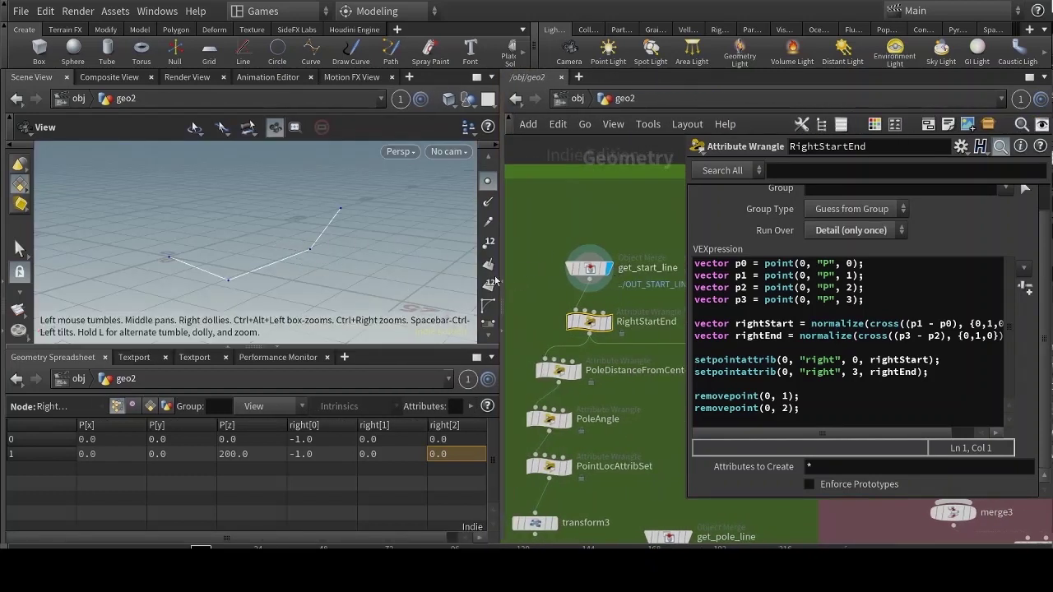
left_click(611, 332)
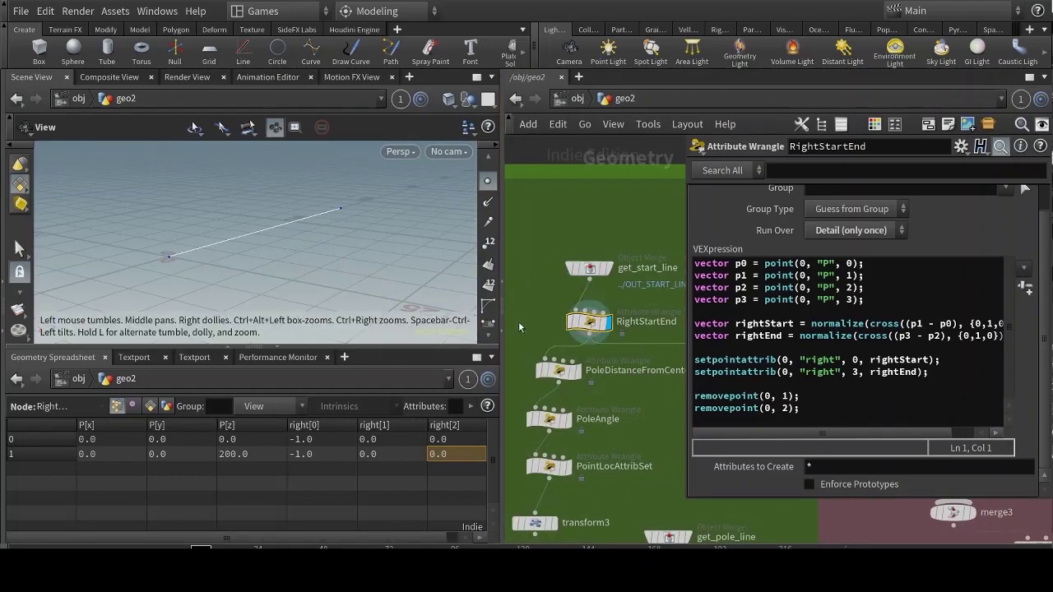
middle_click_drag(518, 327, 488, 313)
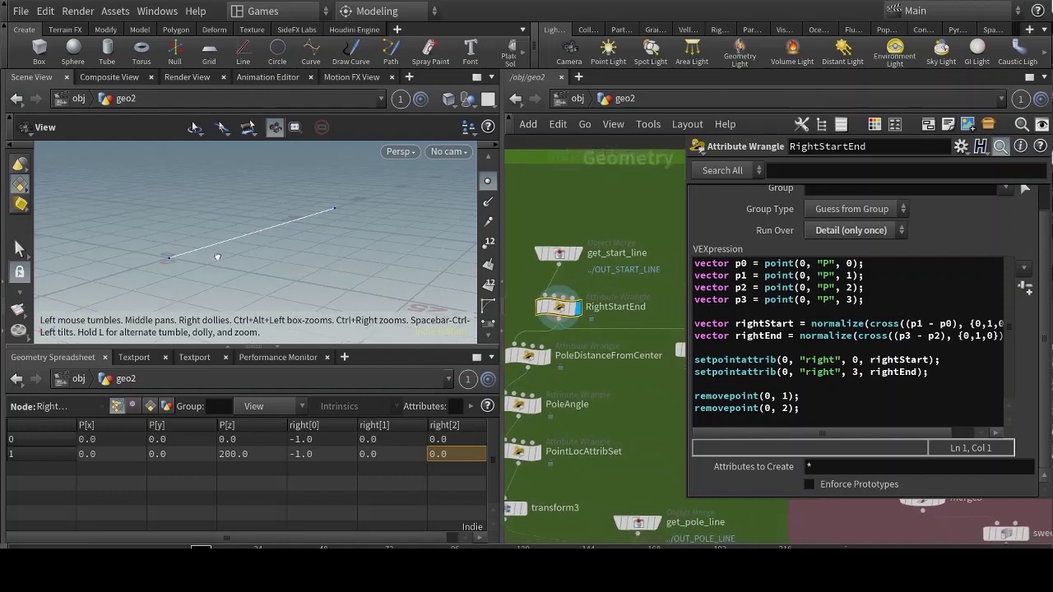
Display Right_Visualize to view the right vectors drawn at both ends of the line
left_click_drag(217, 257, 205, 265)
middle_click_drag(700, 352, 652, 315)
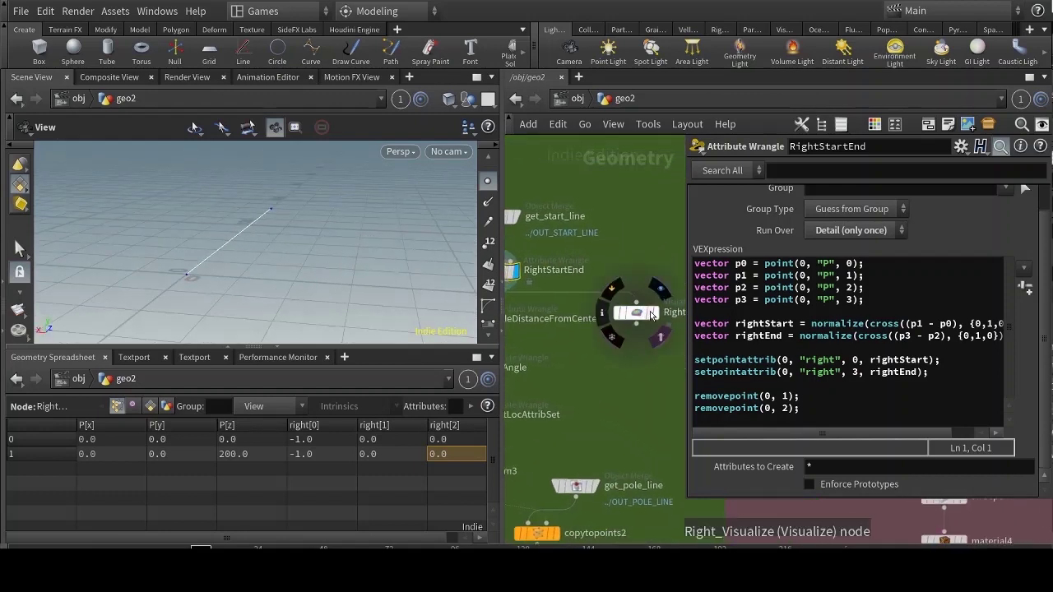
left_click(651, 316)
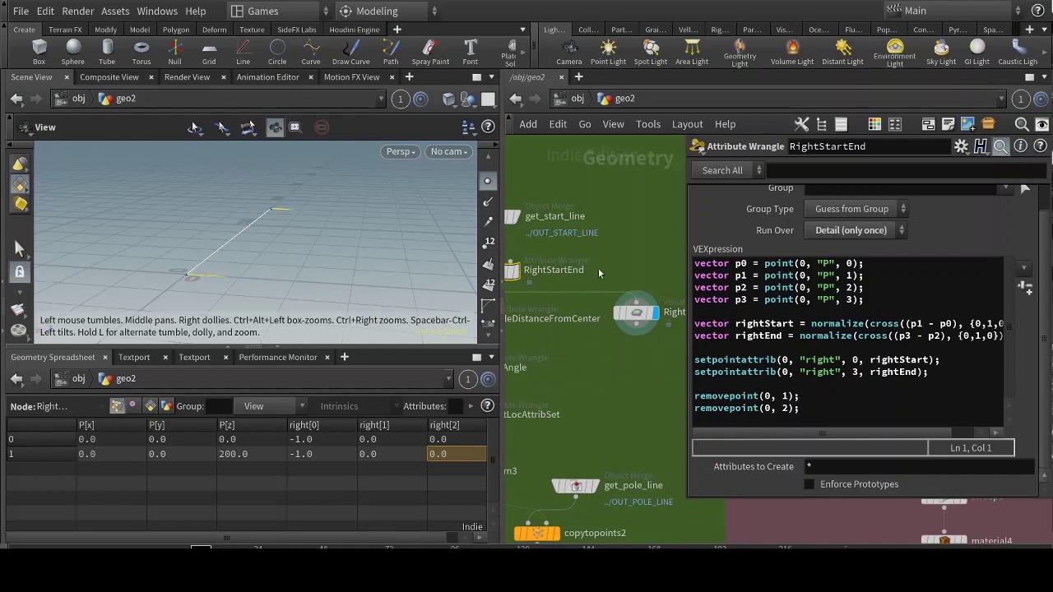
middle_click_drag(598, 268, 639, 284)
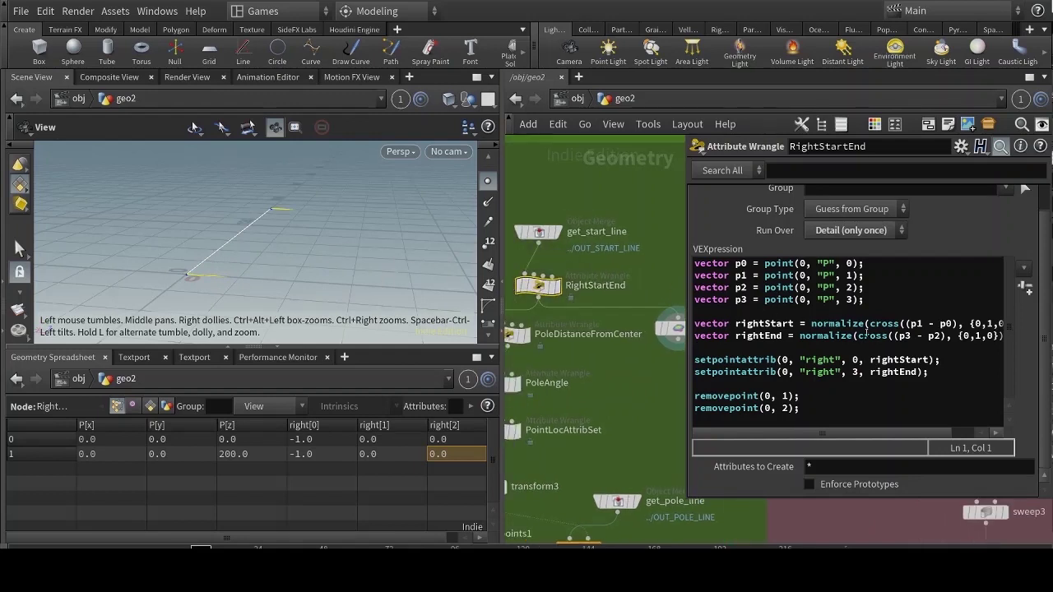
Highlight (p1 - p0), (p3 - p2) and the {0,1,0} up vector in RightStartEnd's cross product code
left_click_drag(904, 323, 957, 324)
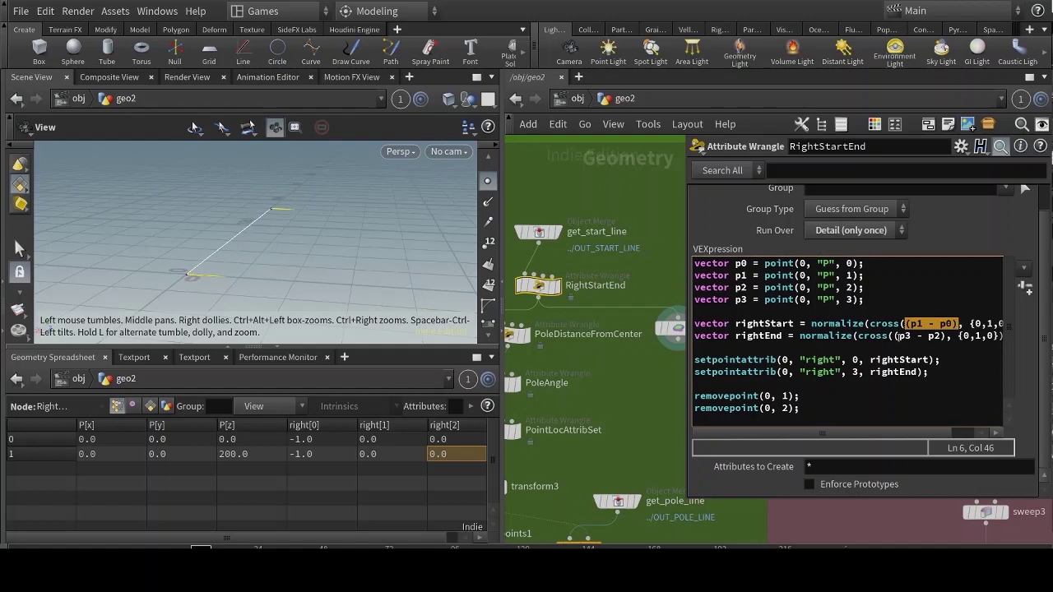
left_click_drag(894, 336, 953, 336)
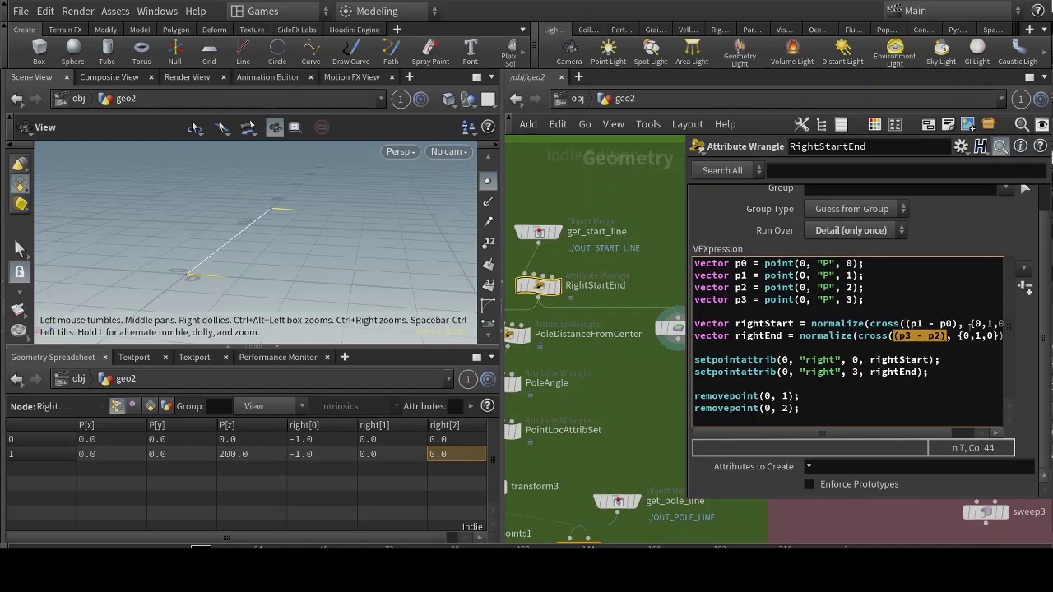
left_click_drag(957, 335, 1000, 336)
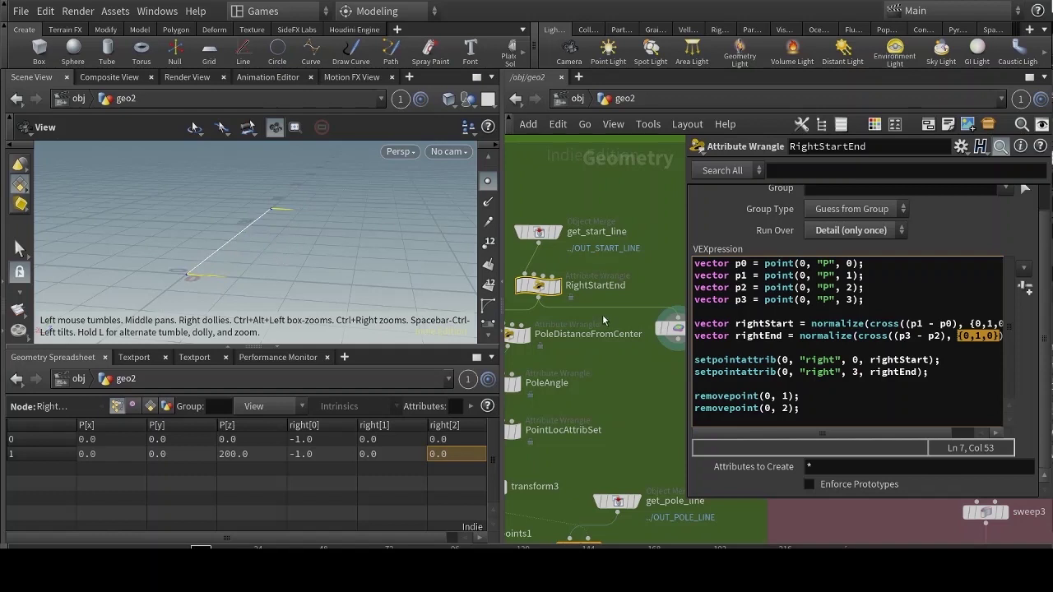
Display PoleDistanceFromCenter and examine its VEX code and the pole points from another angle
middle_click_drag(603, 320, 669, 303)
left_click(576, 320)
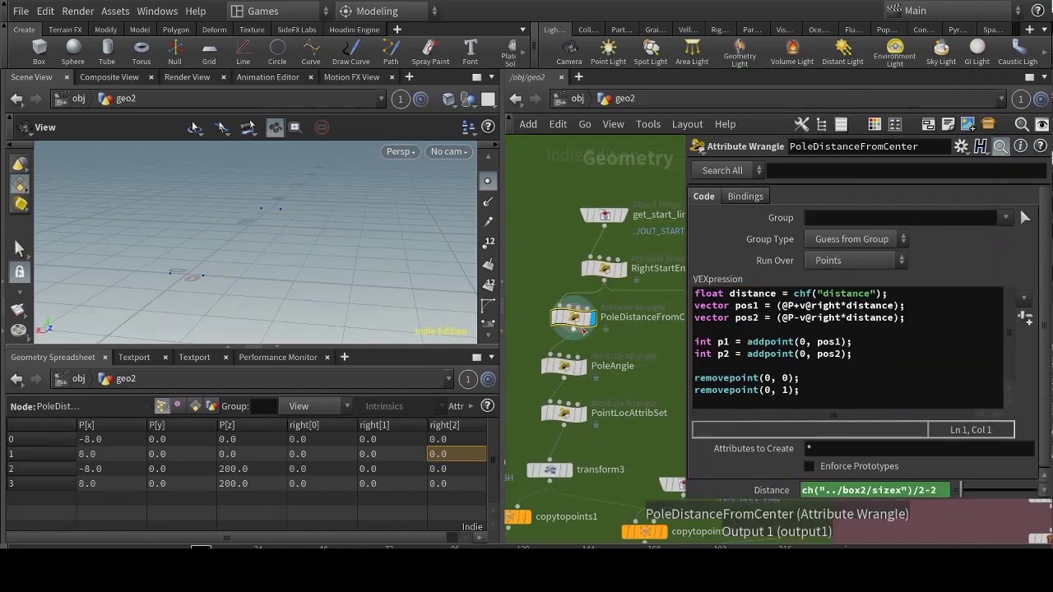
left_click_drag(264, 272, 349, 274)
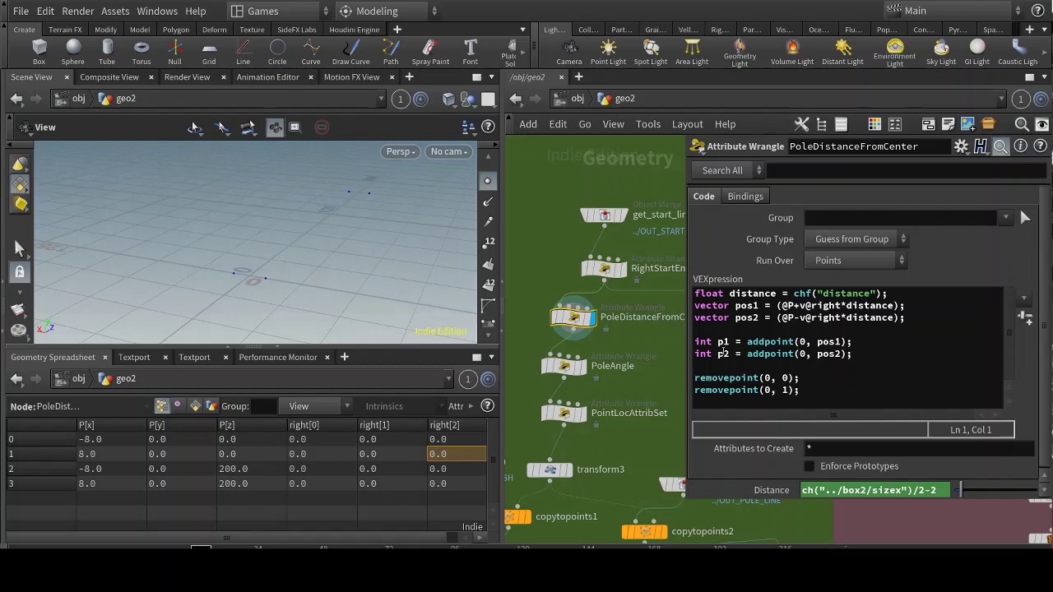
left_click_drag(263, 271, 321, 263)
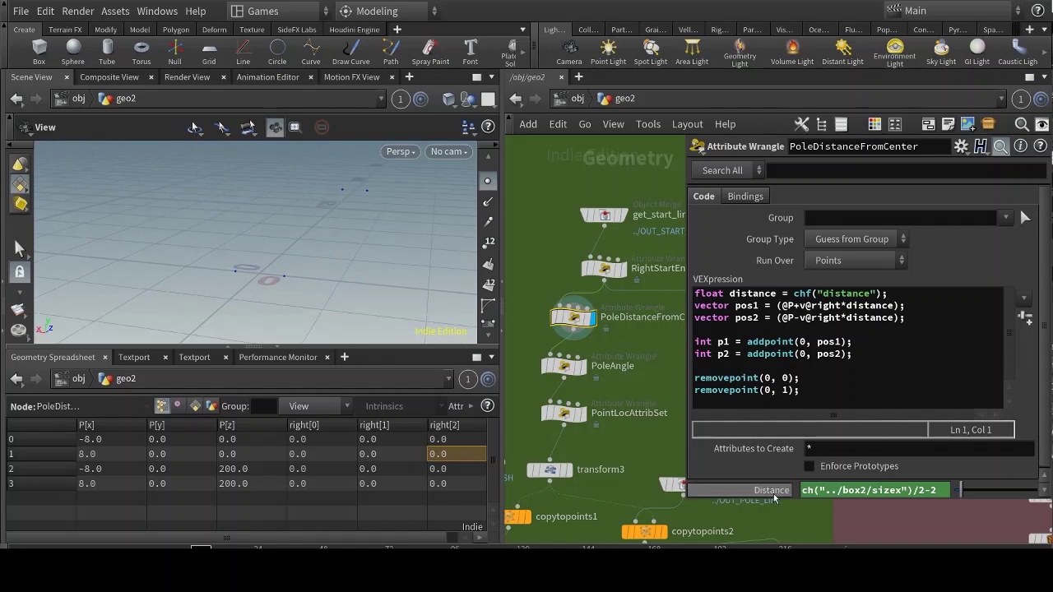
Find box2 in the Bridge Base / Bridge Steps network box and show its size parameters
scroll(627, 423, "down", 5)
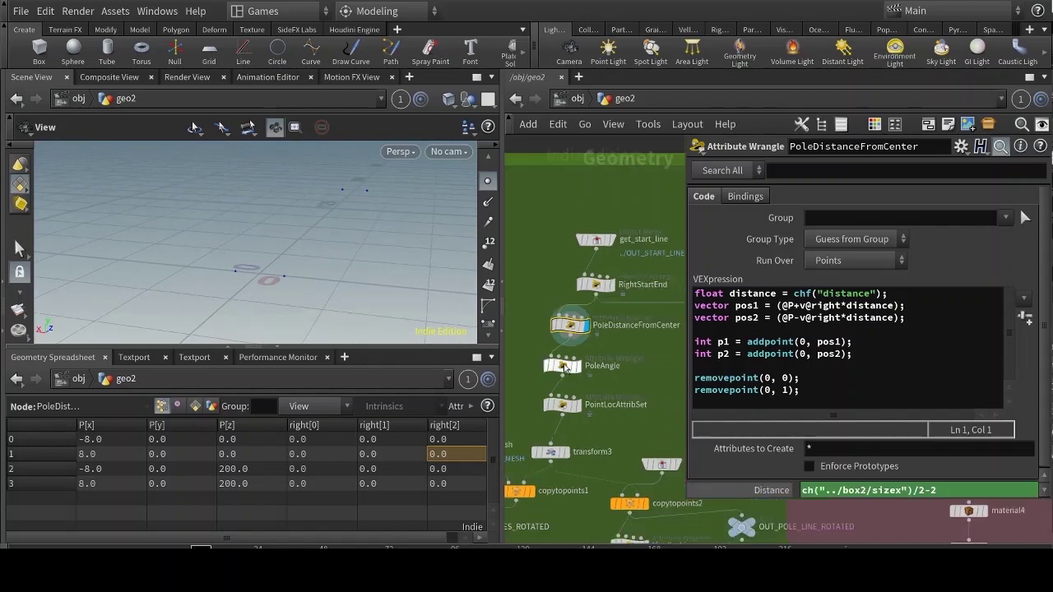
scroll(565, 348, "down", 3)
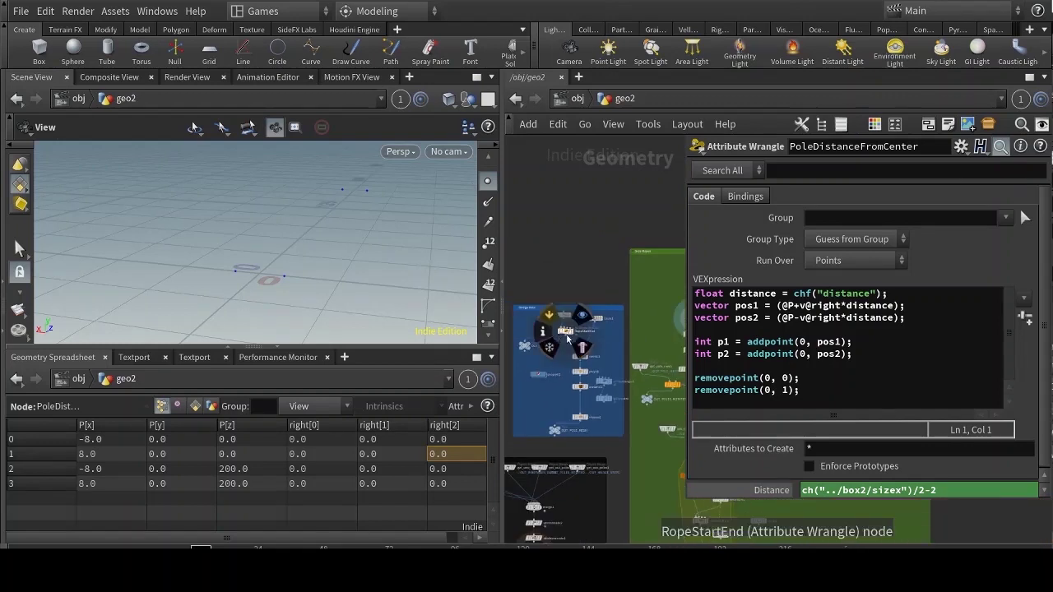
scroll(560, 337, "up", 4)
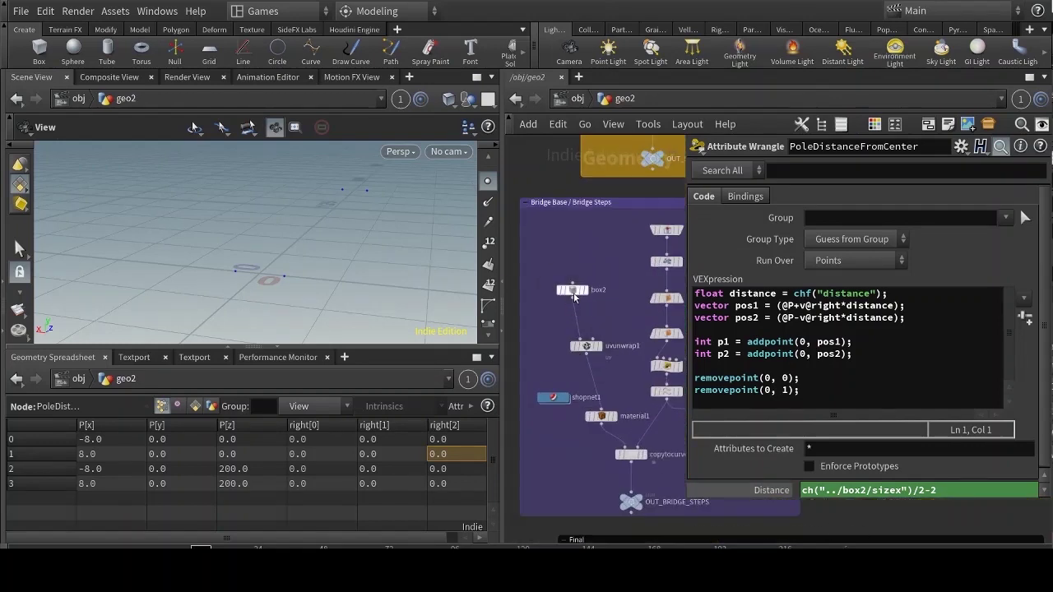
left_click(574, 293)
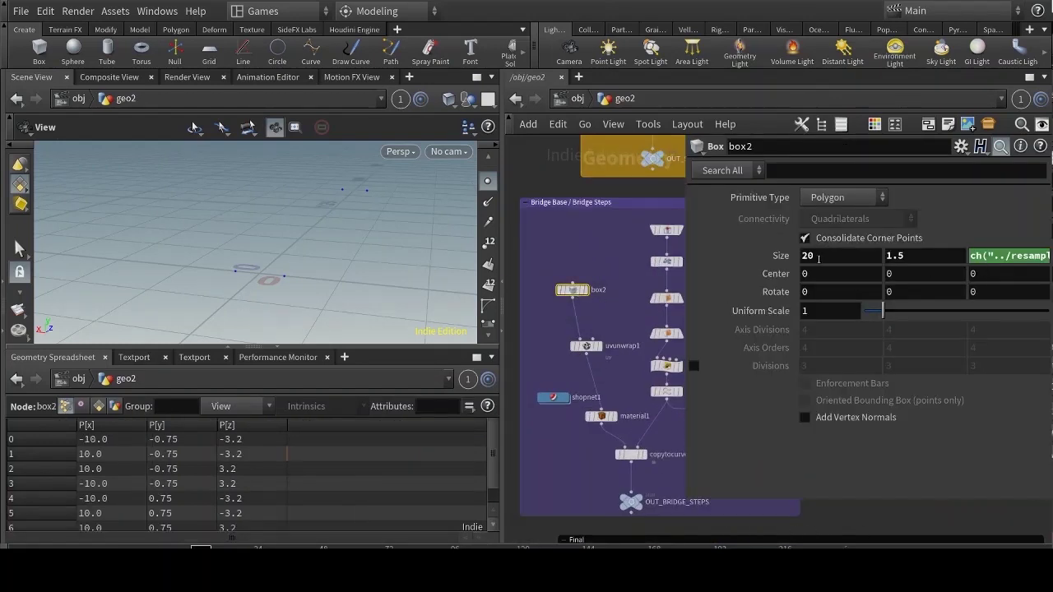
Try other X sizes for box2 with the complete bridge displayed, and restore the X size to 20
middle_click_drag(819, 219, 911, 236)
key("ctrl+z")
scroll(670, 492, "down", 5)
scroll(661, 480, "up", 5)
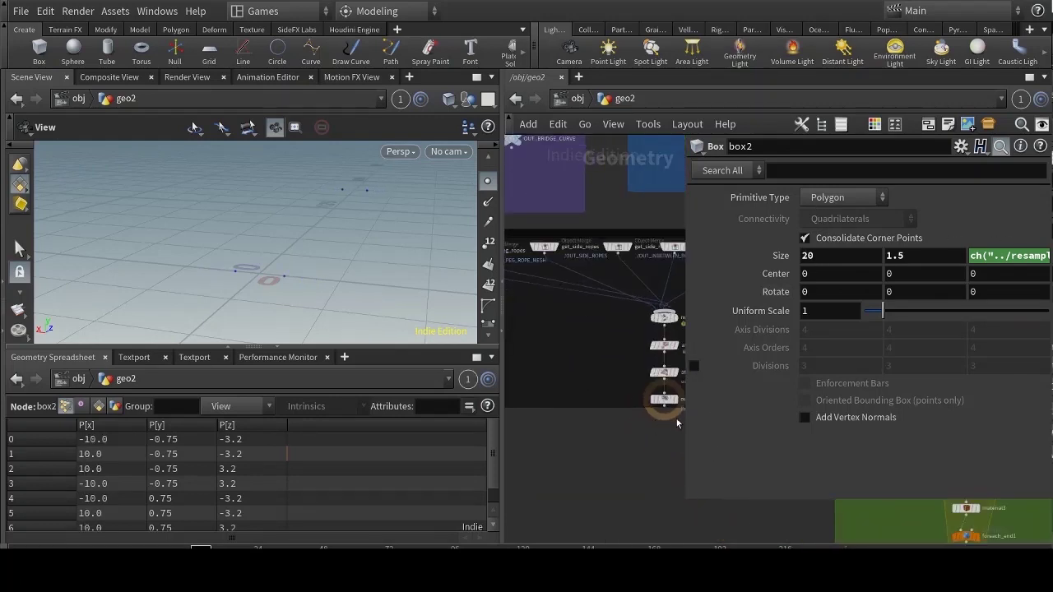
left_click(676, 401)
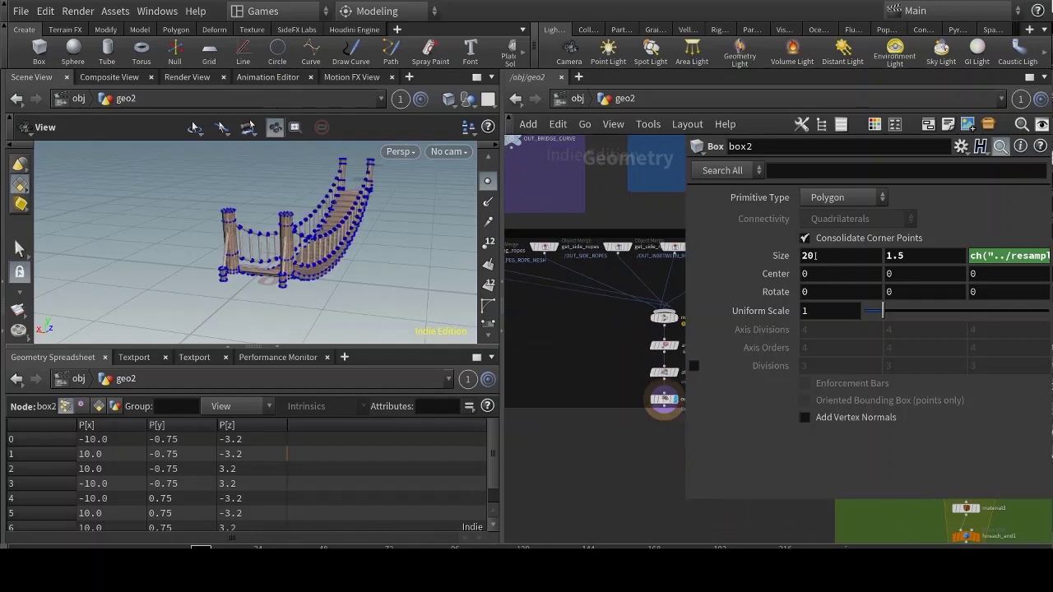
middle_click_drag(818, 235, 747, 277)
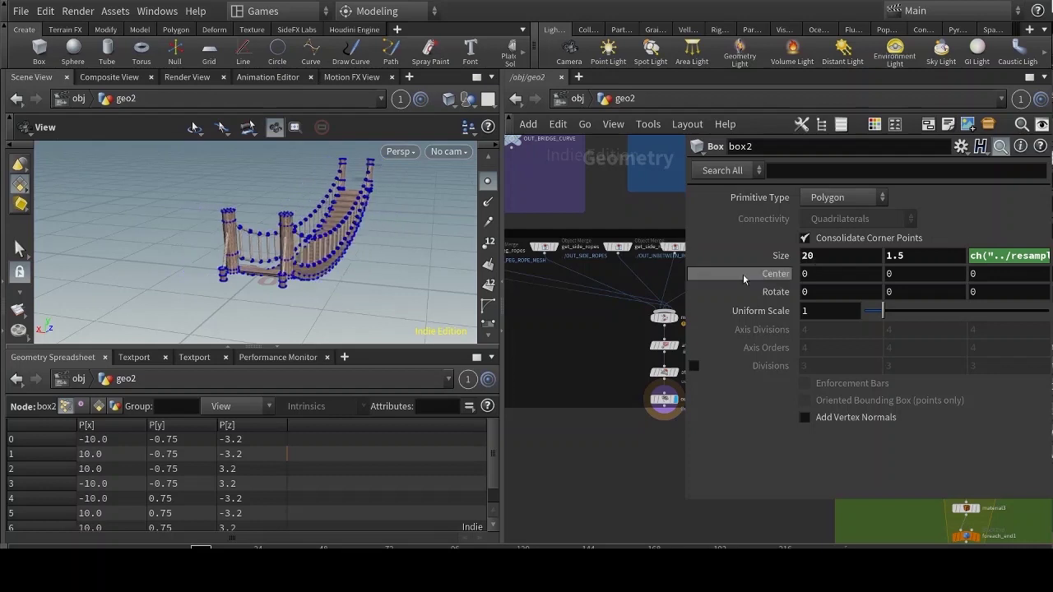
Narrow the parameter dialog and display PoleAngle in the Side Ropes network box with its VEX code
scroll(619, 367, "down", 5)
left_click_drag(684, 335, 668, 352)
scroll(598, 288, "up", 5)
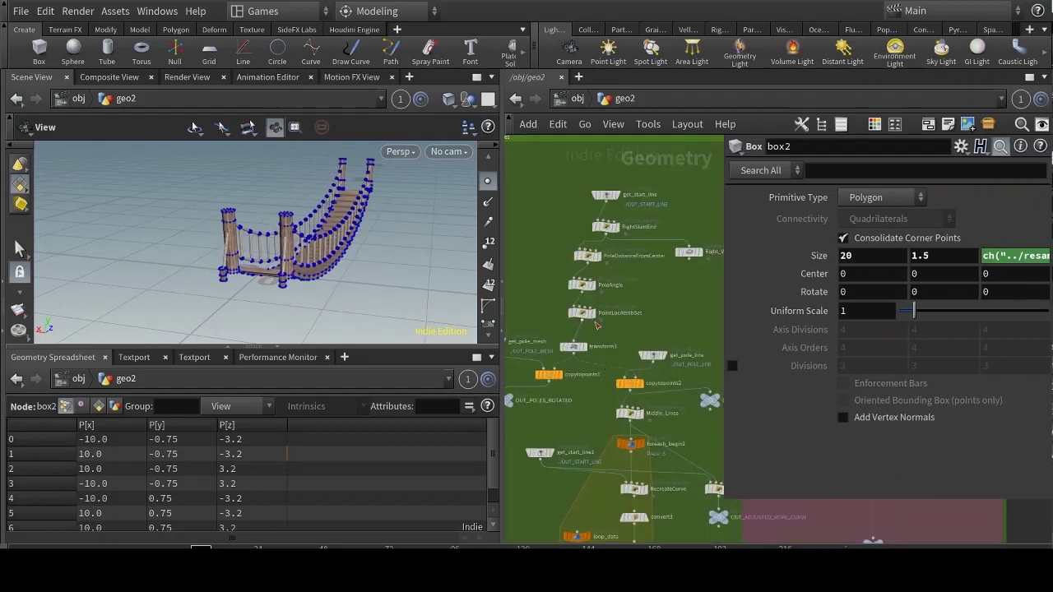
left_click(599, 268)
left_click(582, 284)
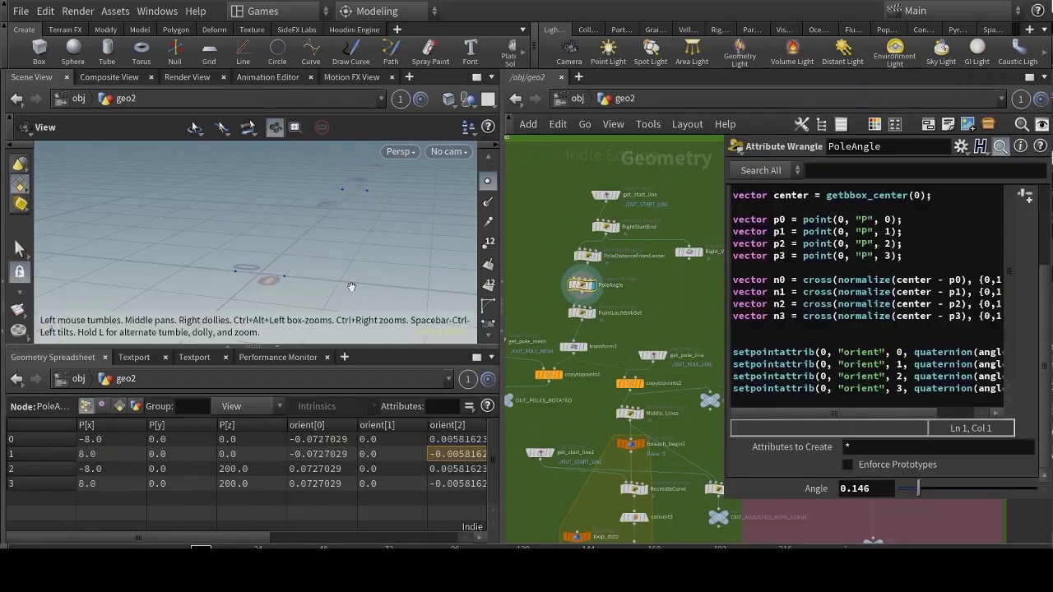
Highlight the orient attribute name in PoleAngle's code and view the orient columns in the Geometry Spreadsheet
left_click_drag(407, 272, 295, 265)
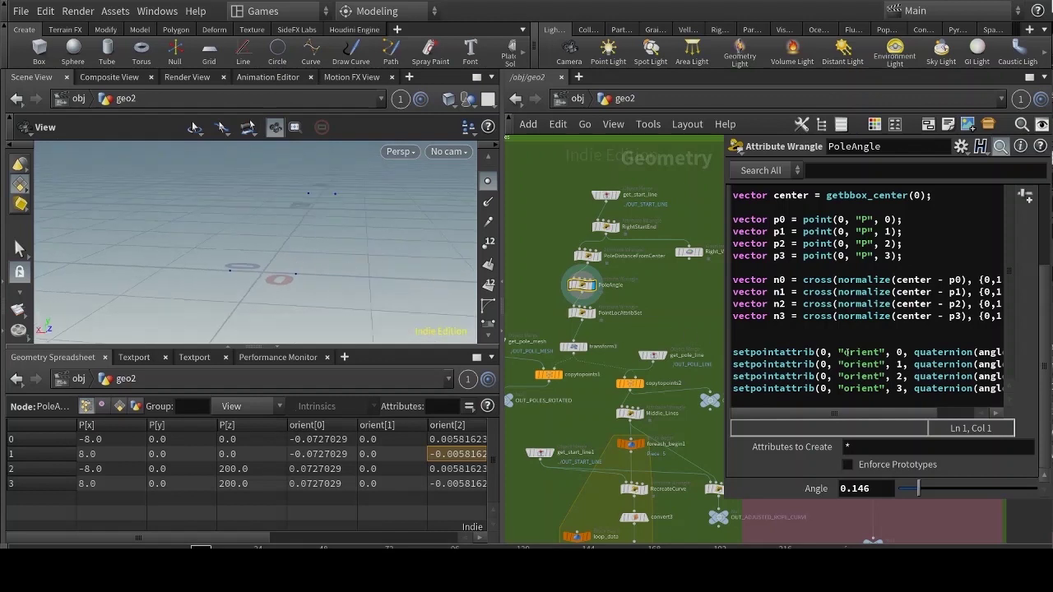
double_click(848, 353)
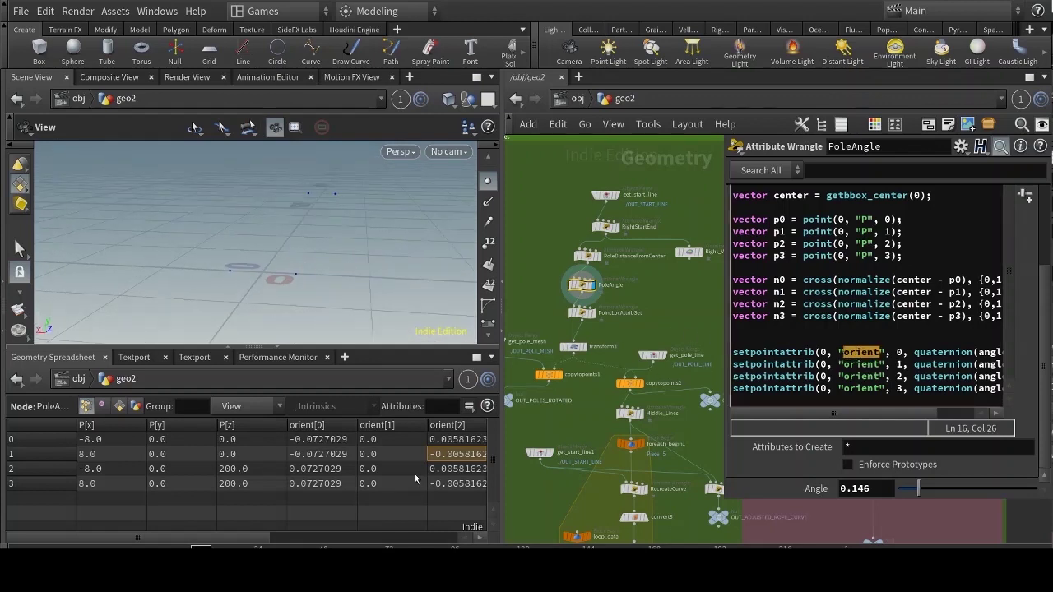
left_click_drag(276, 541, 362, 531)
Display copytopoints1, try PoleAngle's Angle at 0.008 to see the poles straighten, and restore it to 0.146
scroll(537, 380, "up", 3)
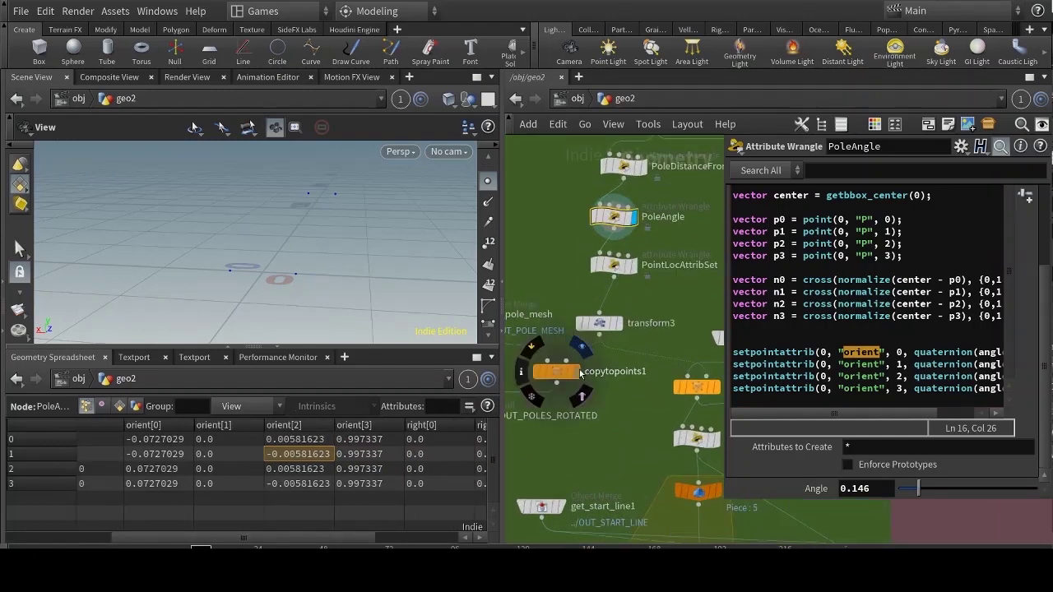
left_click(574, 371)
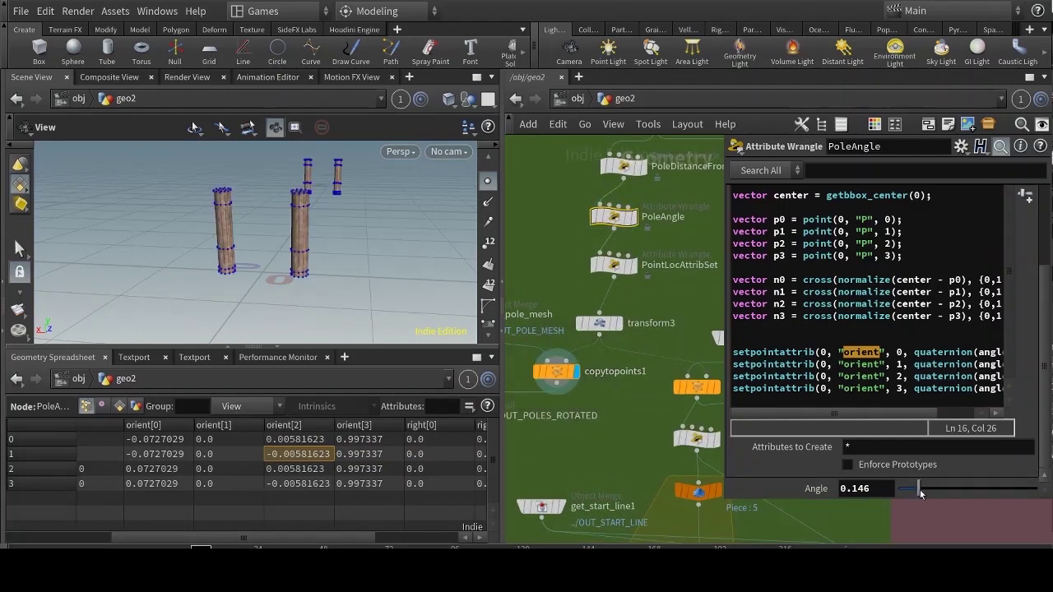
mouse_move(920, 494)
left_mouse_down()
mouse_move(1035, 489)
mouse_move(900, 490)
mouse_move(1035, 489)
mouse_move(913, 489)
left_mouse_up()
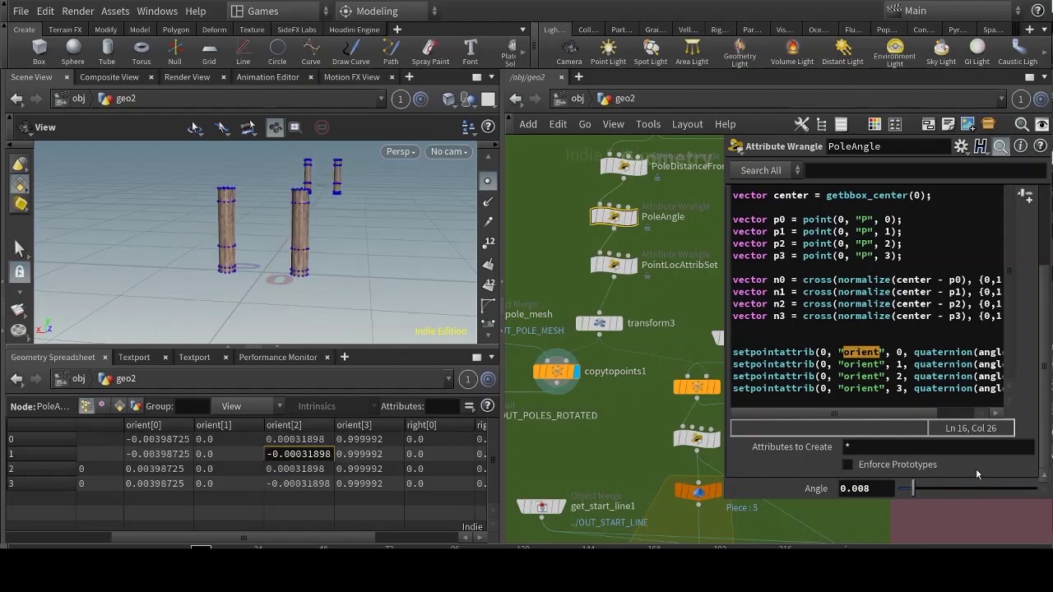
left_click_drag(976, 469, 939, 481)
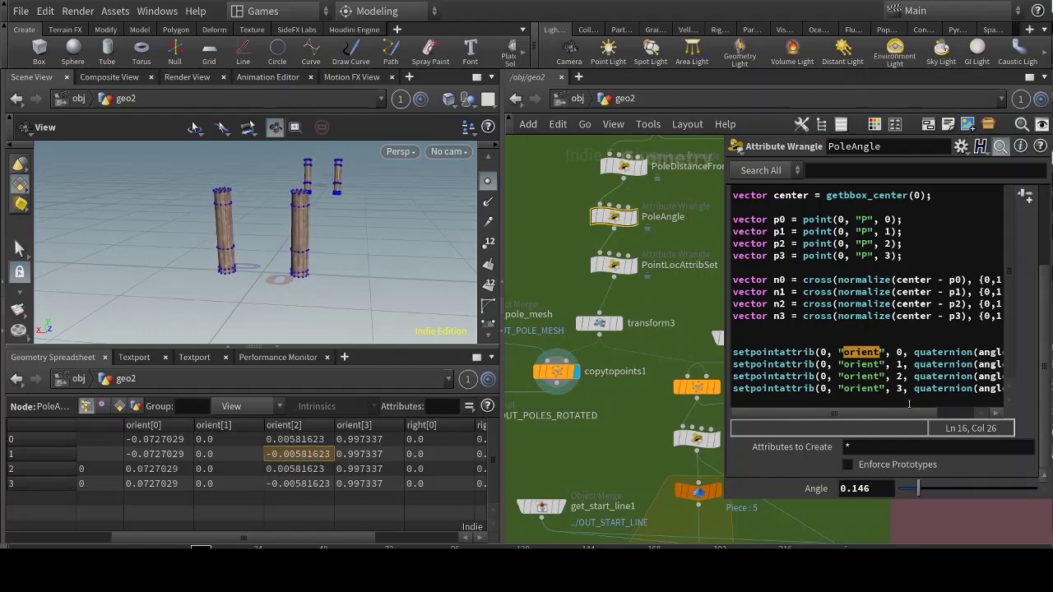
Highlight the n0 cross product expression in PoleAngle's code and view the tilted poles from a higher angle
left_click(862, 305)
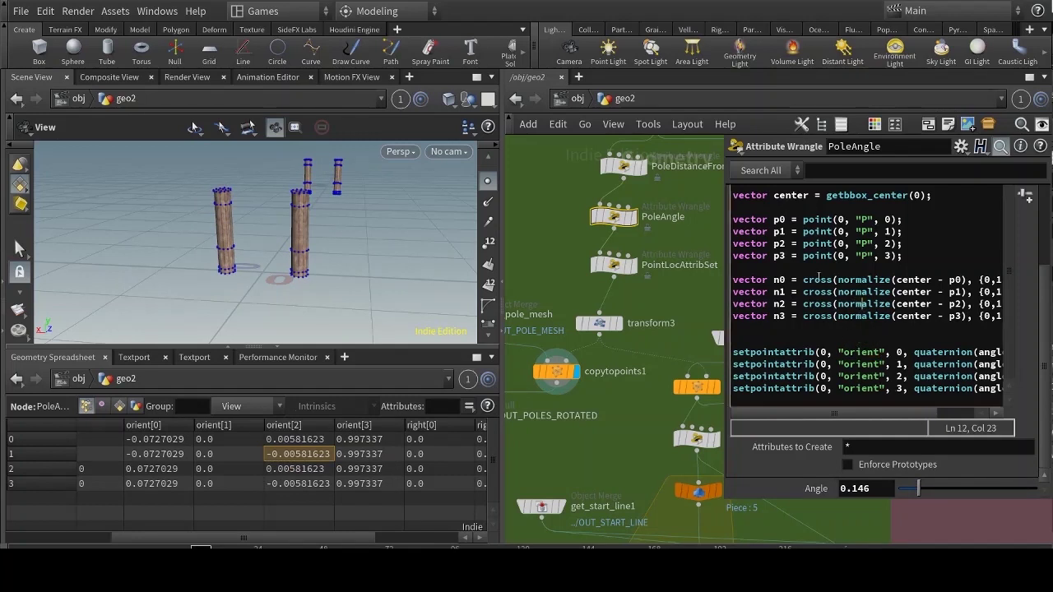
left_click_drag(807, 280, 880, 280)
left_click(881, 280)
left_click_drag(292, 249, 298, 272)
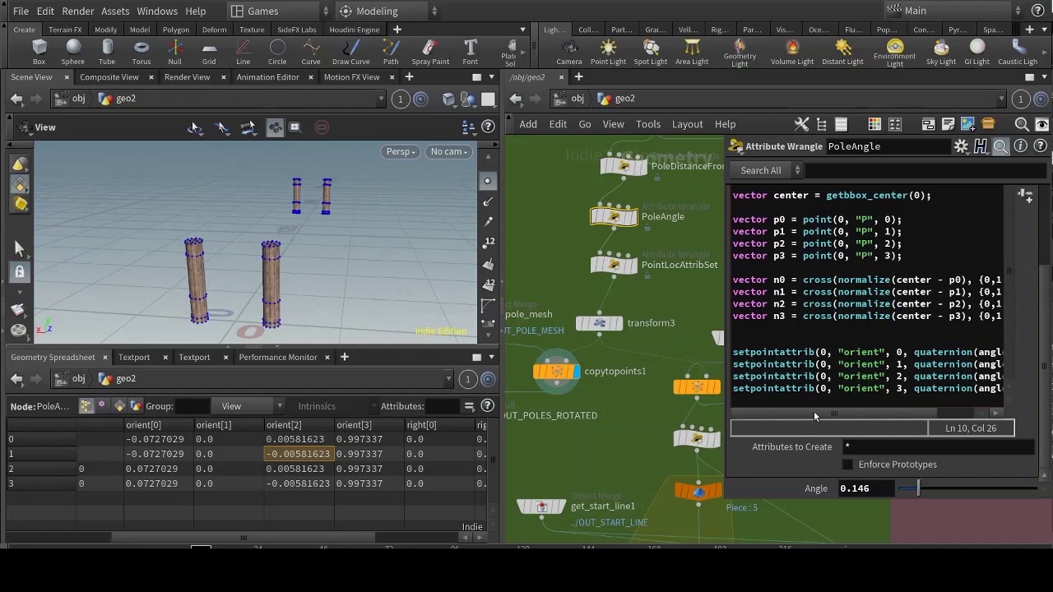
Highlight the quaternion(angle, n0) expression in PoleAngle's first setpointattrib line
left_click_drag(813, 412, 882, 410)
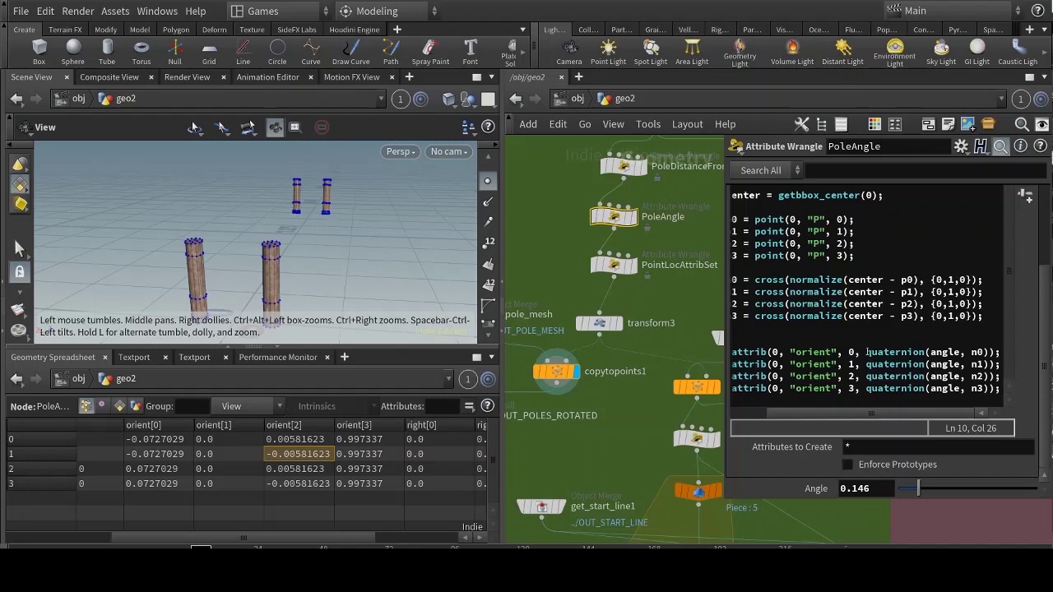
left_click_drag(867, 352, 976, 352)
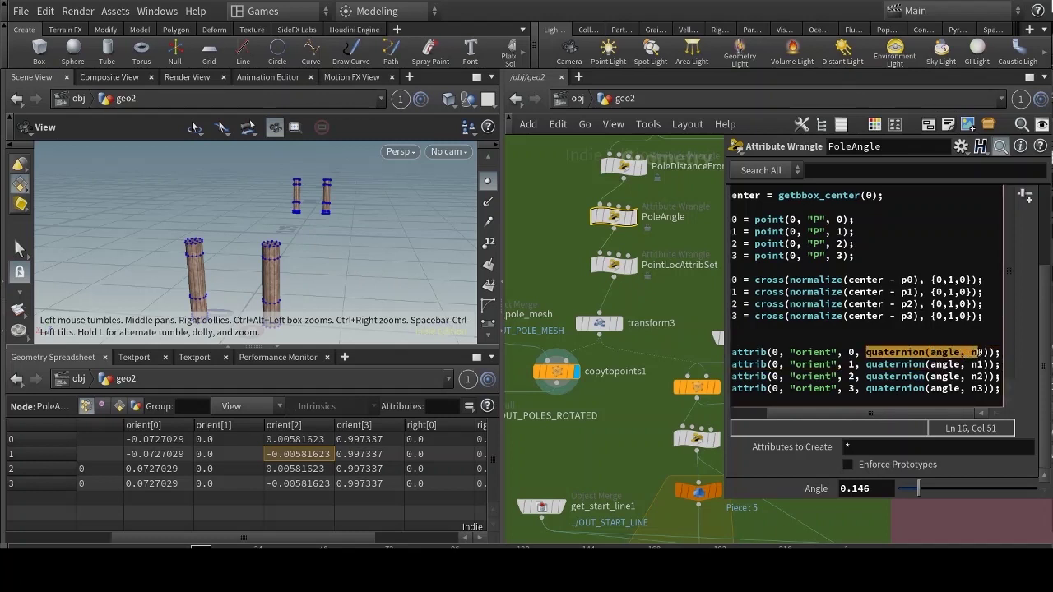
left_click(974, 353)
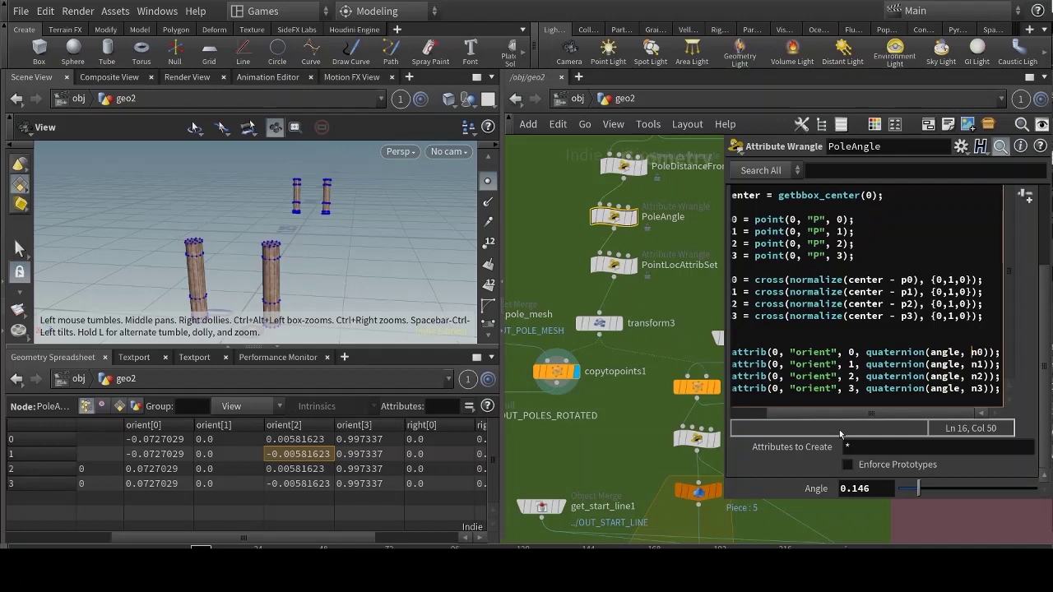
Try a different Angle value on PoleAngle and undo the change
left_click_drag(923, 488, 934, 492)
key("ctrl+z")
scroll(611, 414, "down", 1)
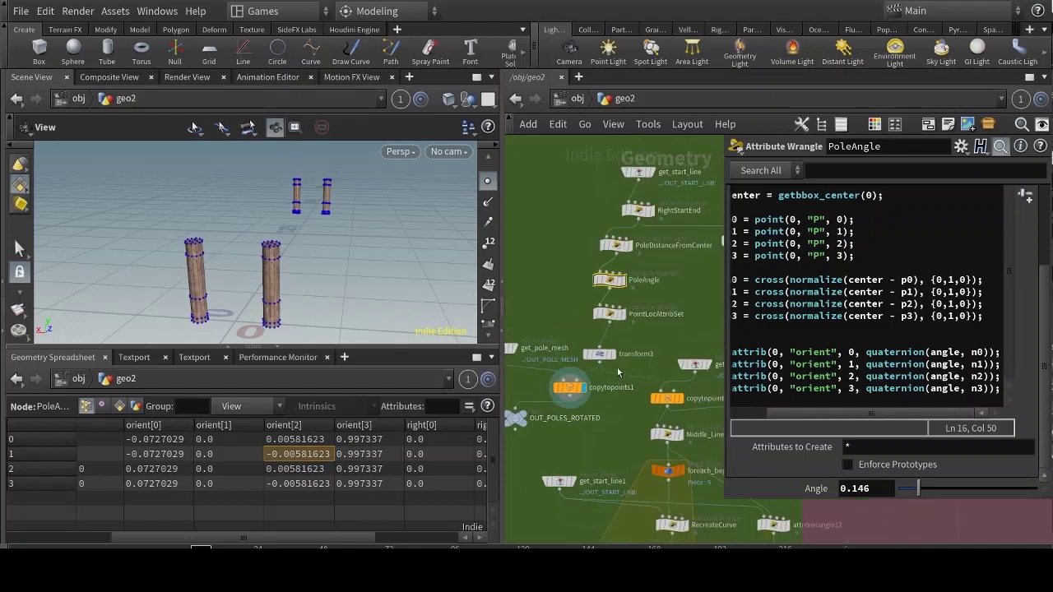
Highlight the pointloc attribute name in PointLocAttribSet's code, then view copytopoints1's attributes in the Geometry Spreadsheet
scroll(634, 308, "up", 1)
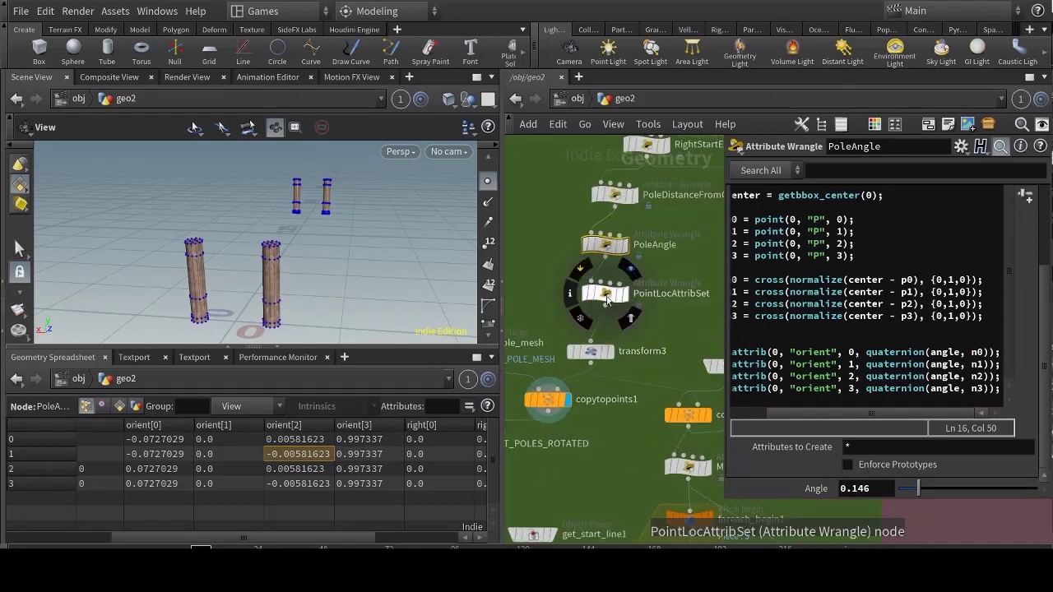
left_click(662, 299)
double_click(769, 295)
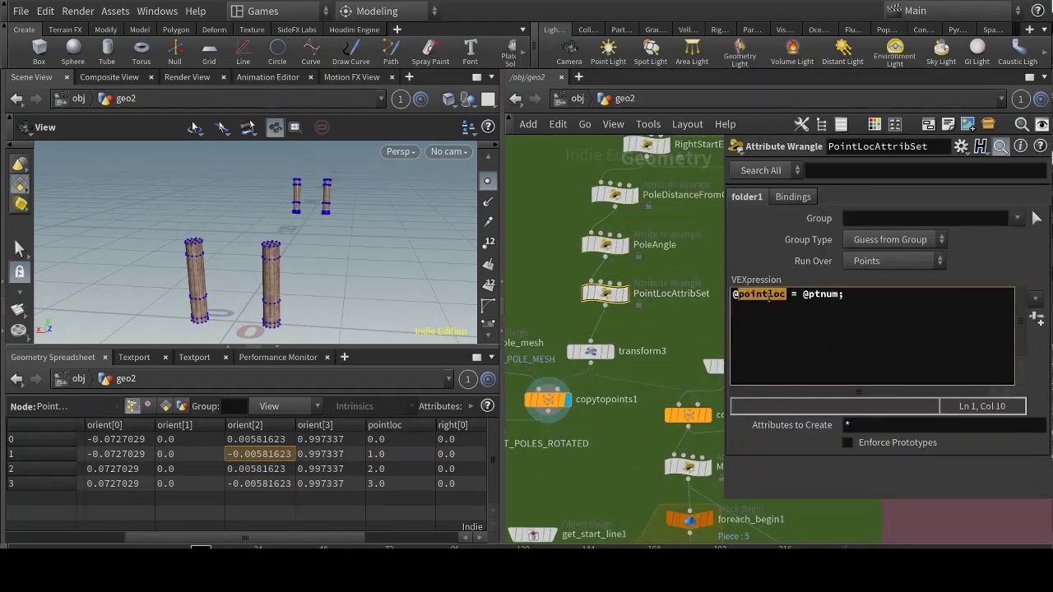
left_click(550, 400)
scroll(304, 267, "down", 3)
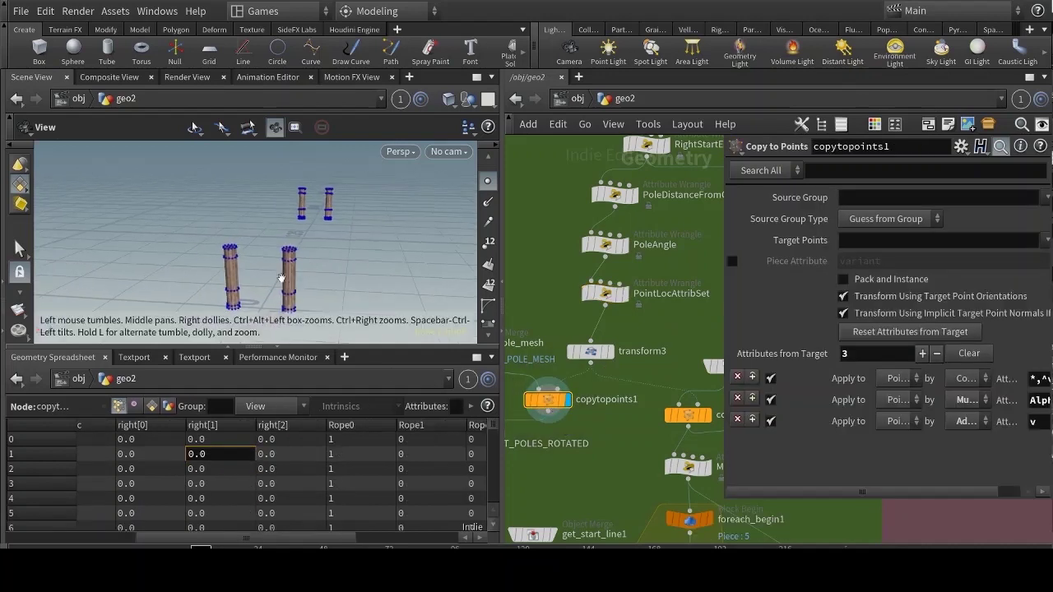
Display the get_pole_line node to view the single pole line in the viewport
middle_click_drag(605, 314, 520, 260)
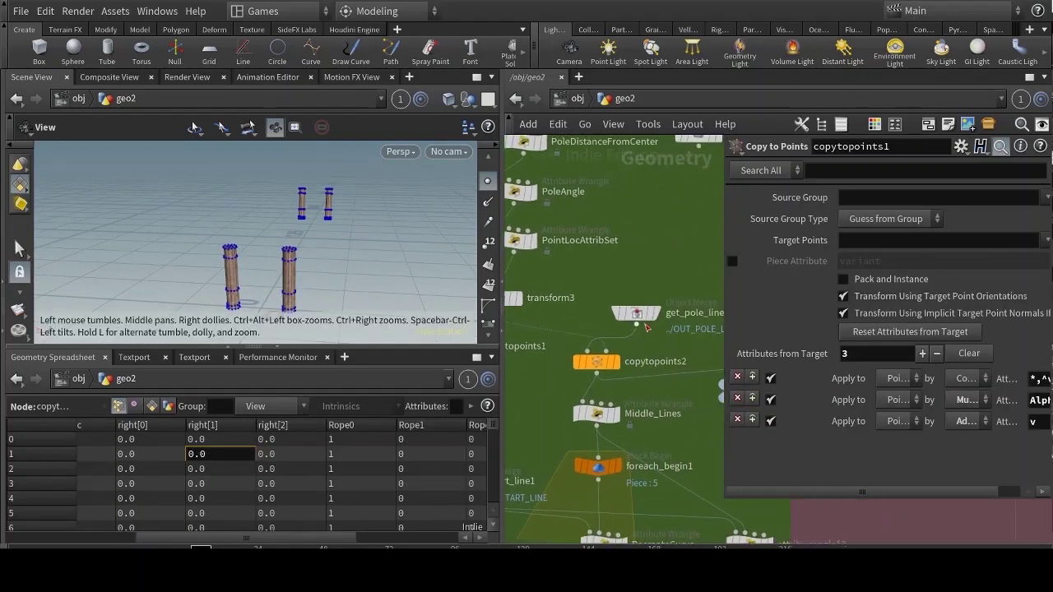
mouse_move(618, 363)
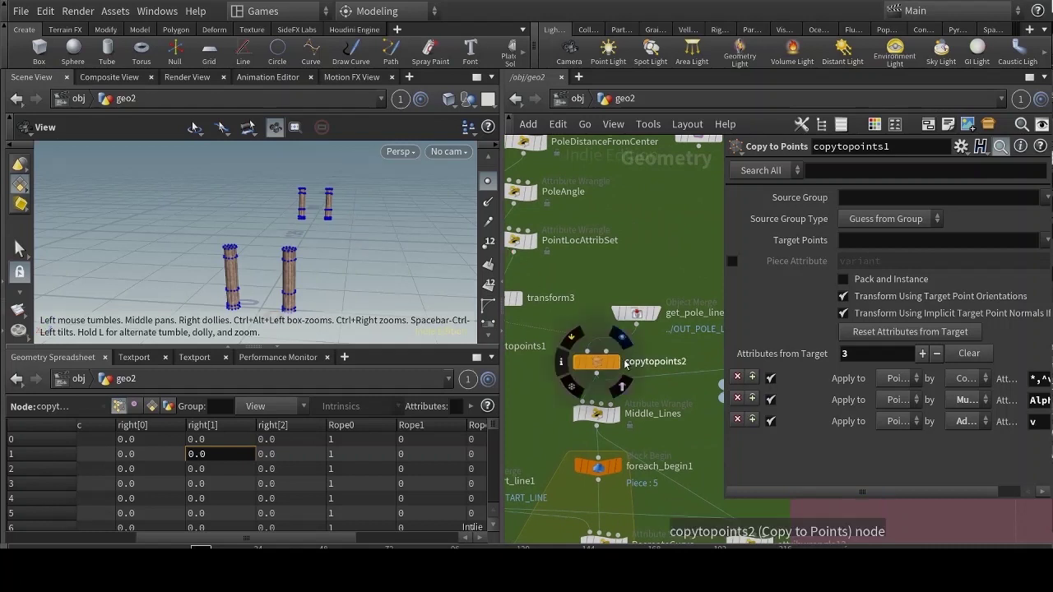
scroll(642, 345, "down", 2)
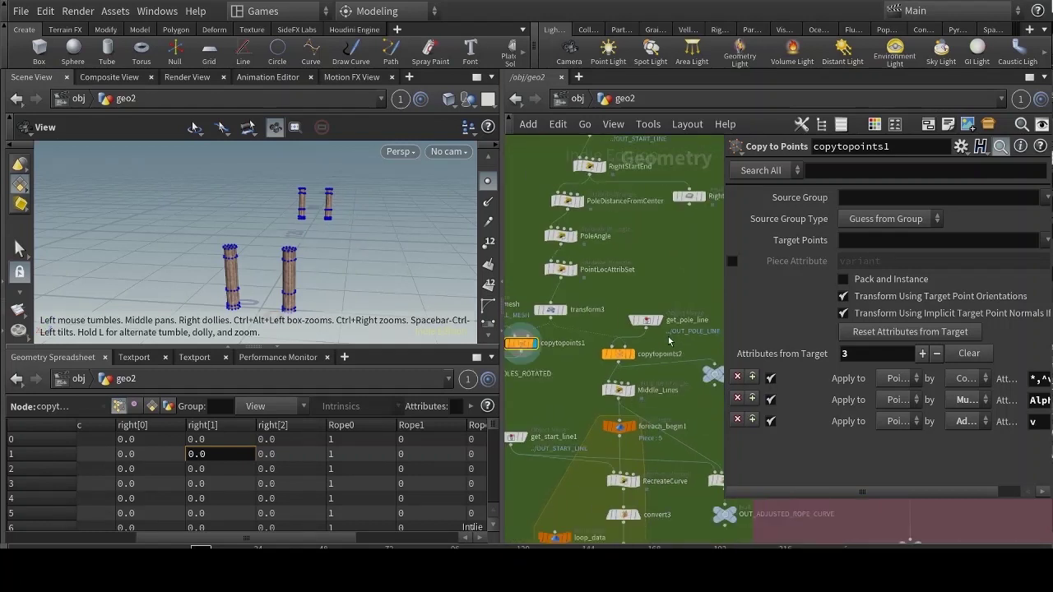
scroll(646, 330, "up", 2)
left_click(650, 313)
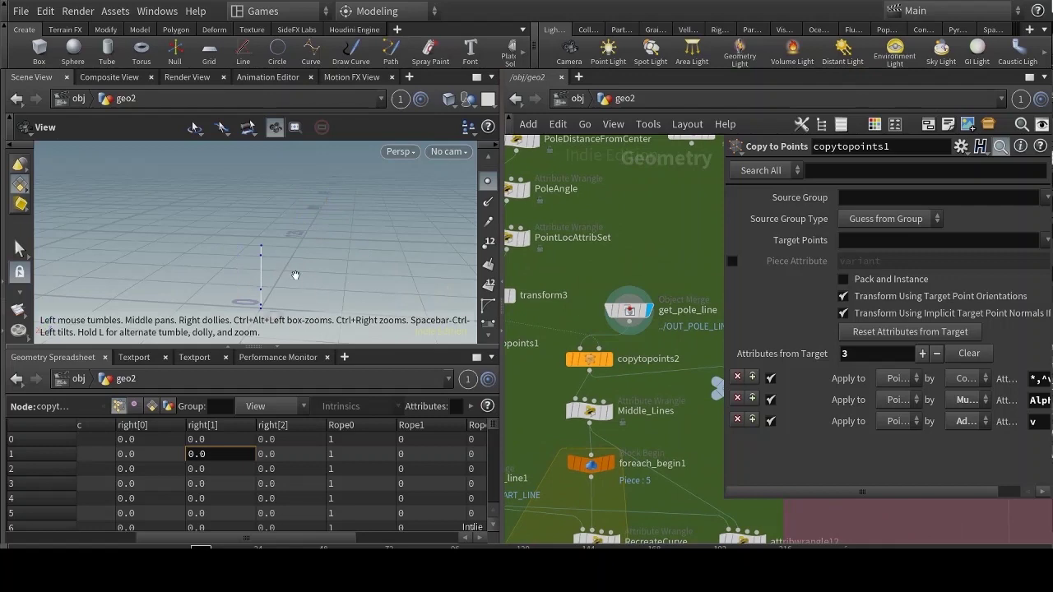
middle_click_drag(296, 276, 303, 236)
scroll(766, 329, "down", 5)
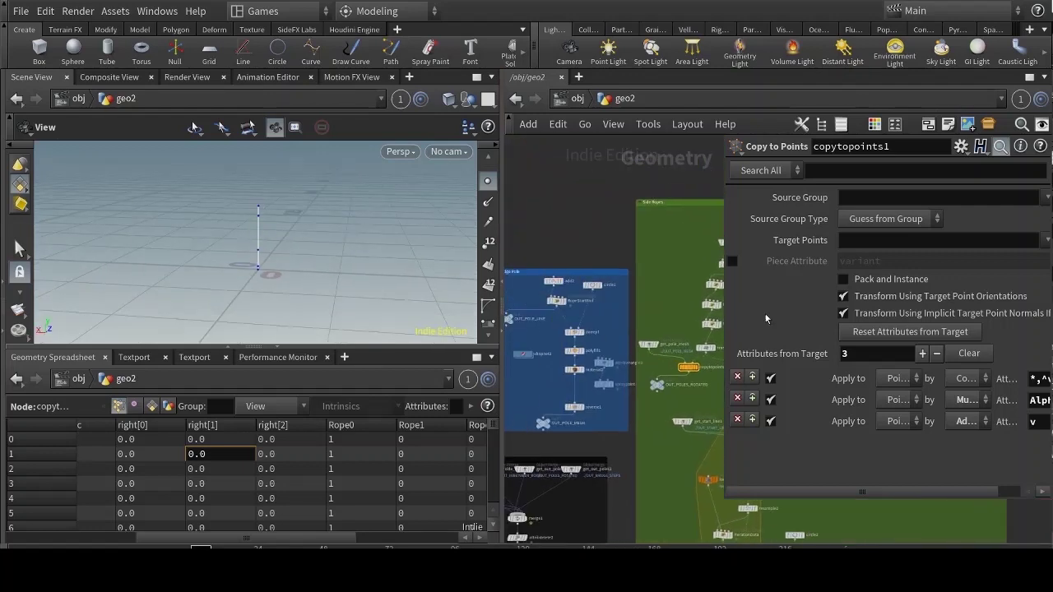
Display copytopoints2, compare it briefly with transform3, and return to the copied pole lines
scroll(575, 351, "up", 5)
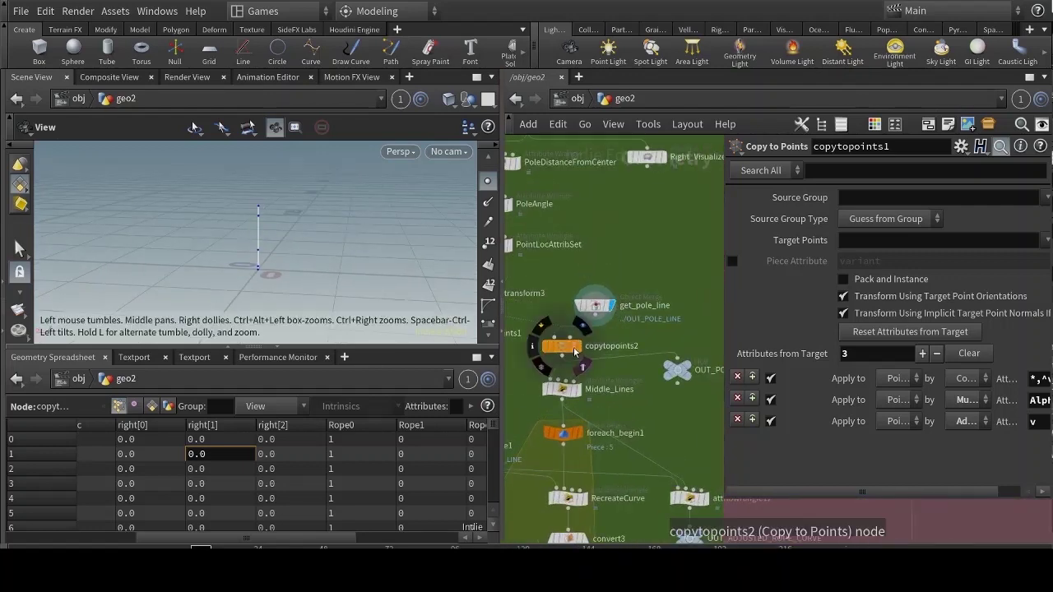
left_click(576, 350)
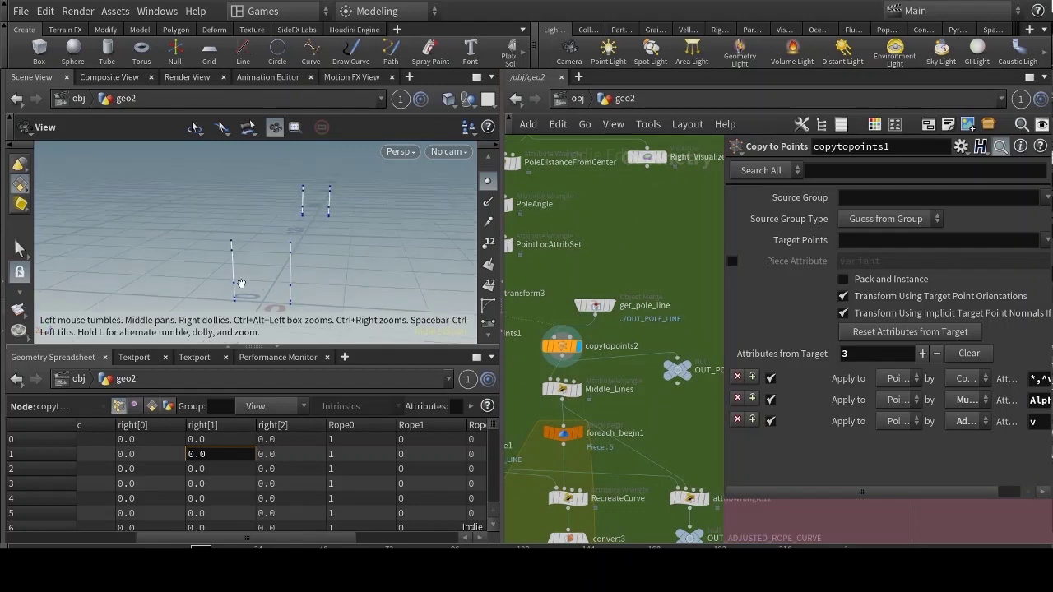
middle_click_drag(506, 296, 568, 292)
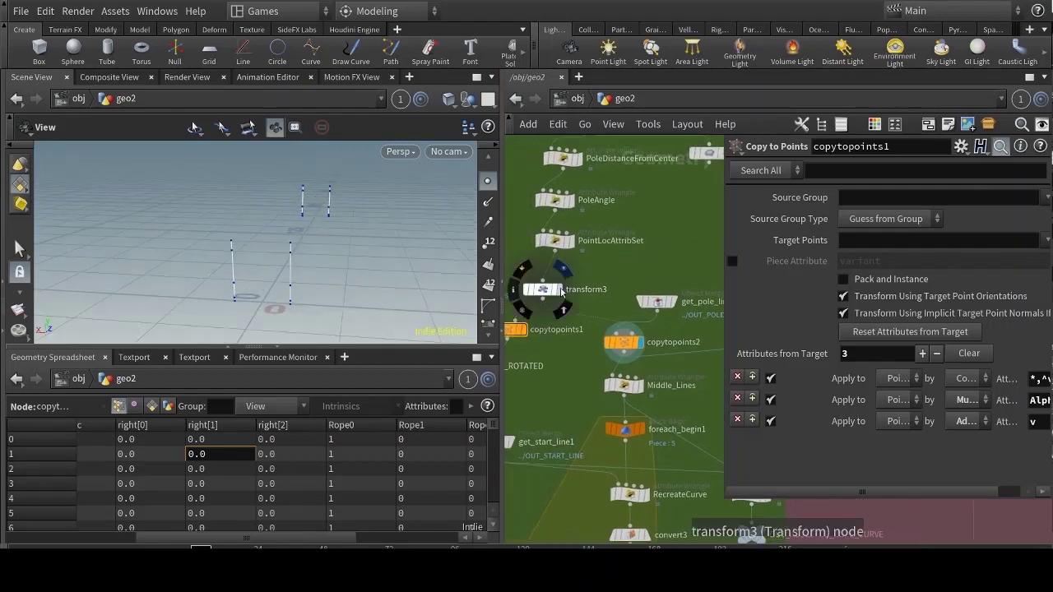
left_click(563, 293)
left_click(638, 342)
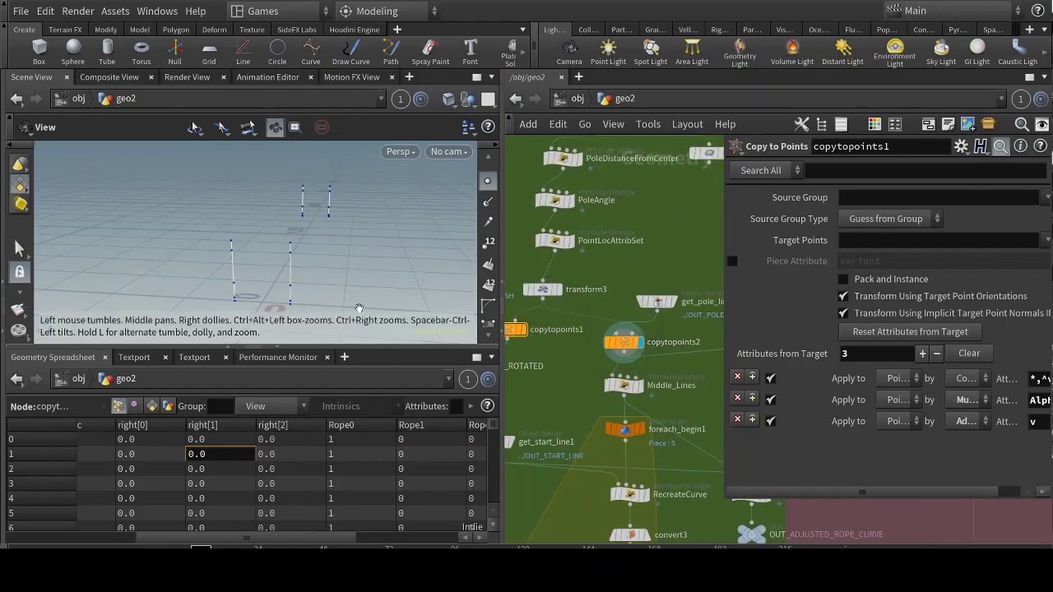
middle_click_drag(507, 331, 539, 334)
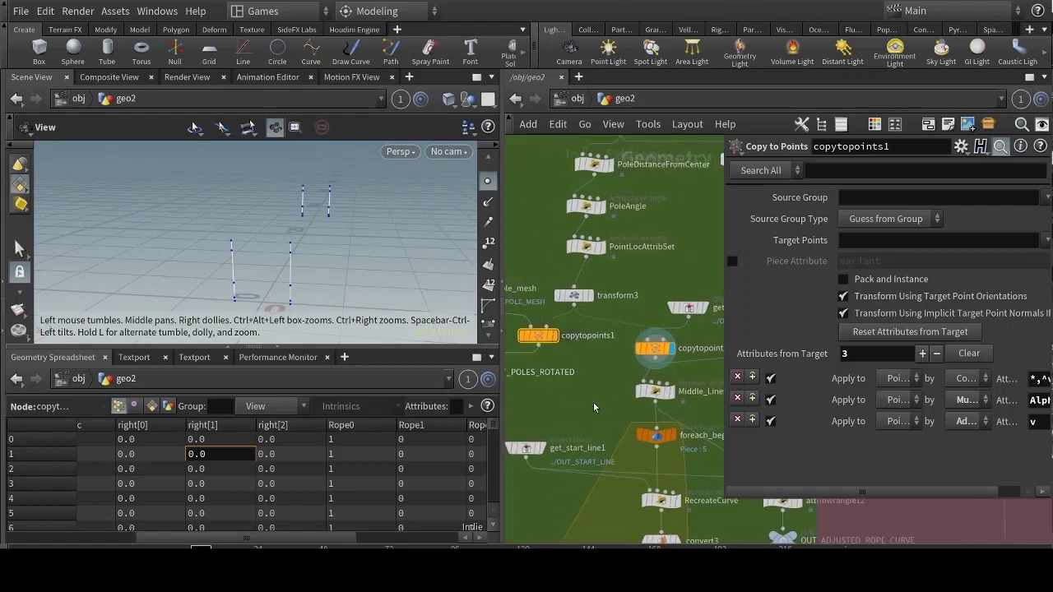
Compare copytopoints2's pole lines with Middle_Lines' connecting lines from a closer angle, leaving Middle_Lines displayed
middle_click_drag(594, 403, 551, 316)
scroll(605, 321, "up", 2)
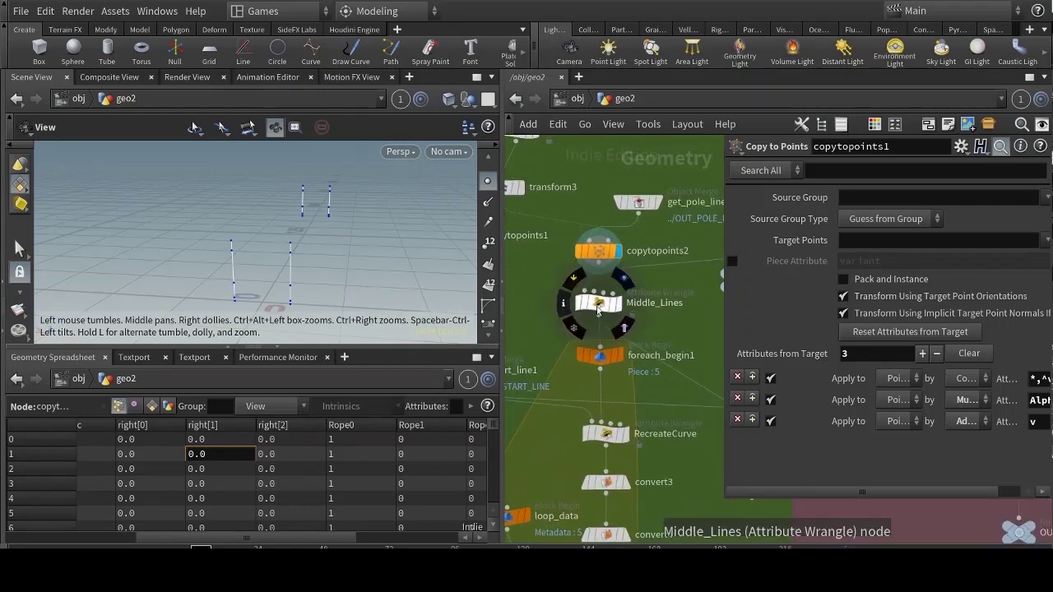
left_click_drag(279, 265, 325, 216)
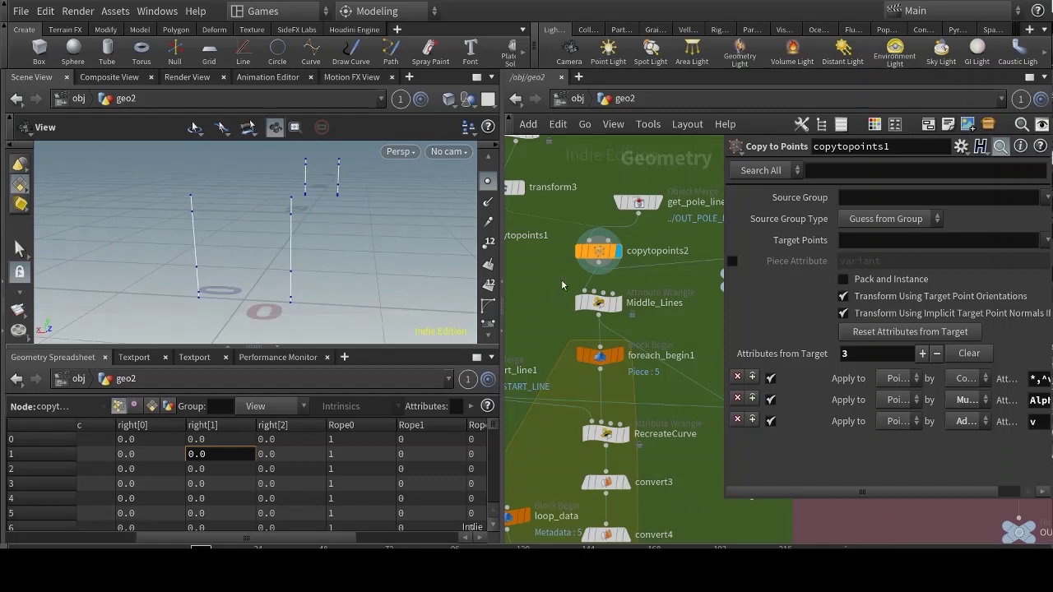
left_click(623, 305)
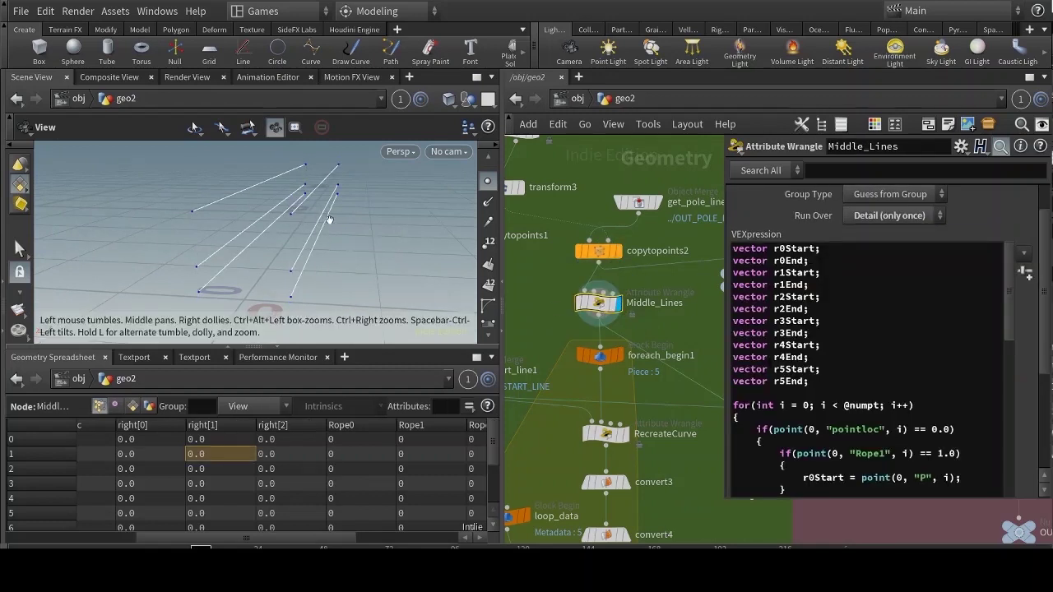
left_click(620, 251)
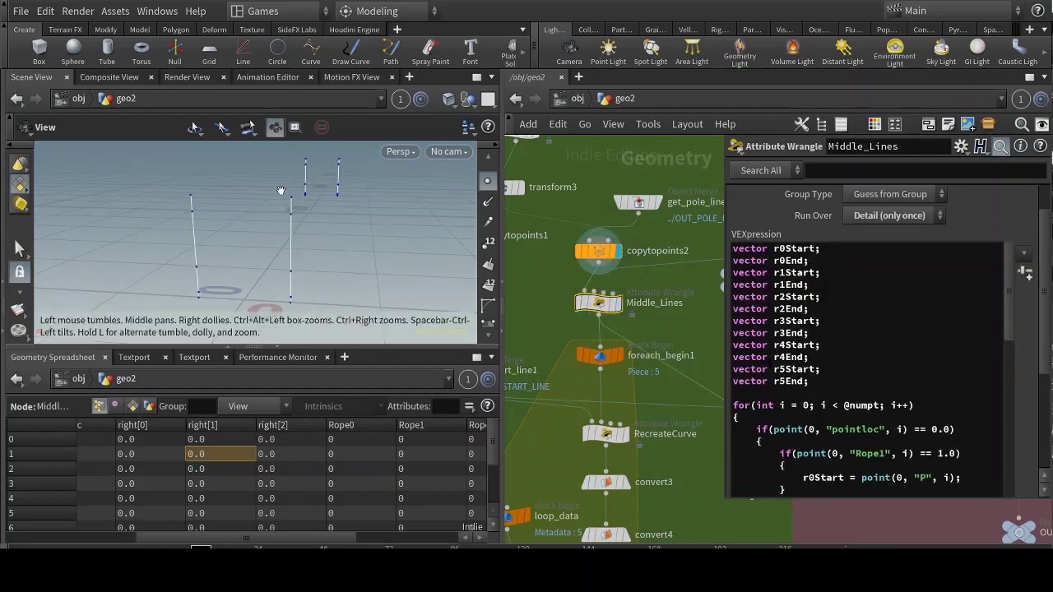
left_click(619, 303)
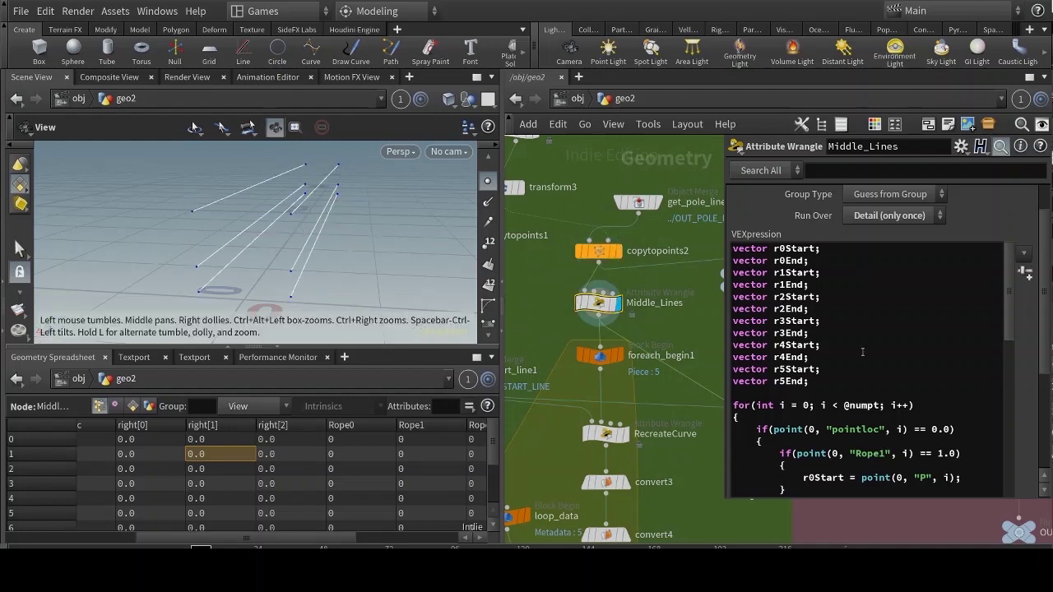
Examine the vector declarations and the pointloc and Rope conditions in the loop of Middle_Lines' code
scroll(862, 352, "down", 5)
scroll(863, 352, "up", 4)
mouse_move(560, 345)
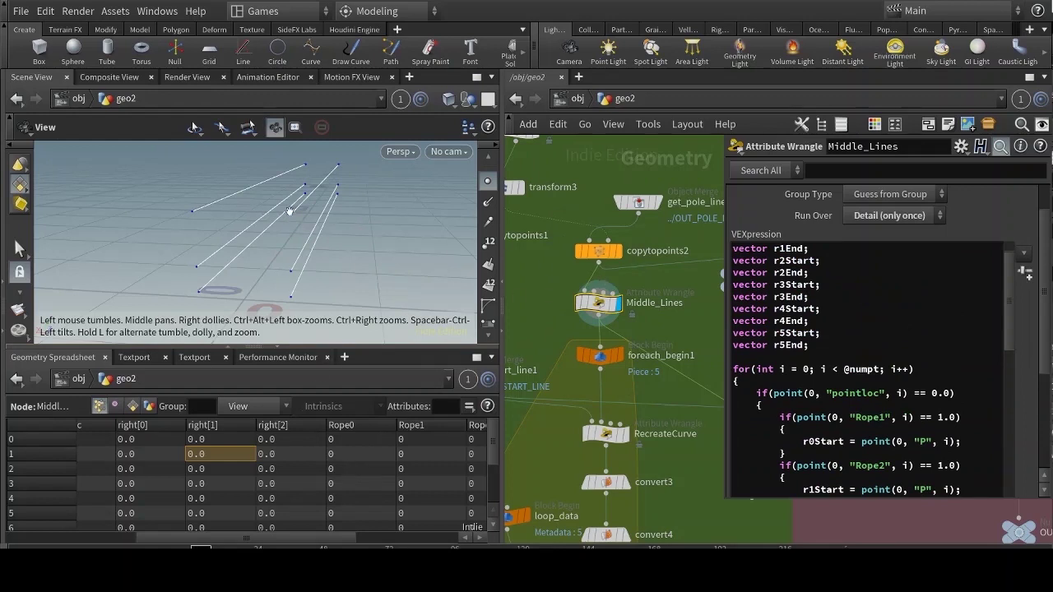
left_click_drag(1012, 316, 1019, 340)
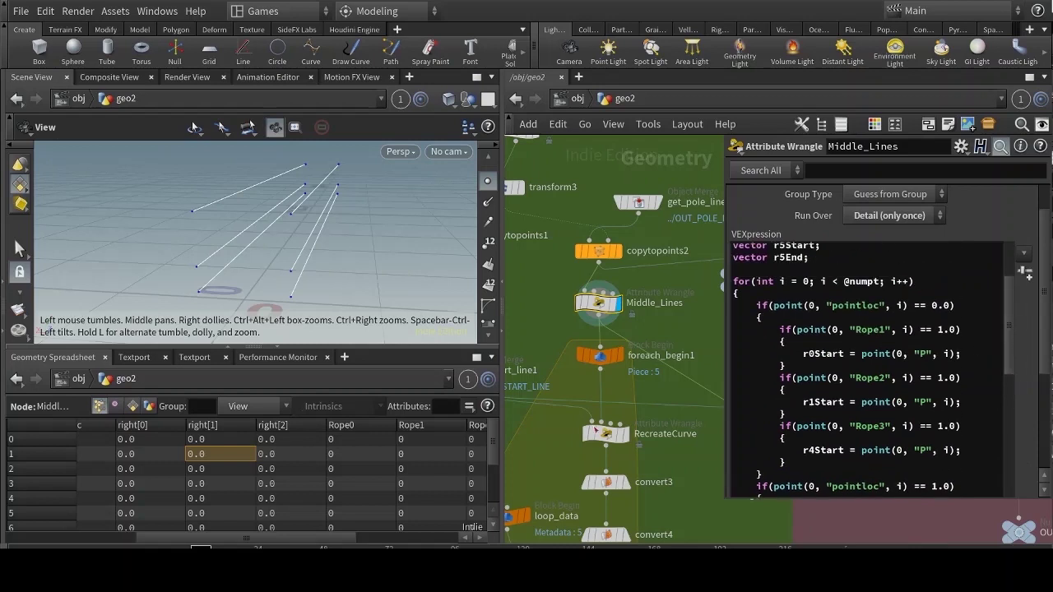
View the Rope0 to Rope4 columns of Middle_Lines in the Geometry Spreadsheet
left_click_drag(330, 535, 441, 537)
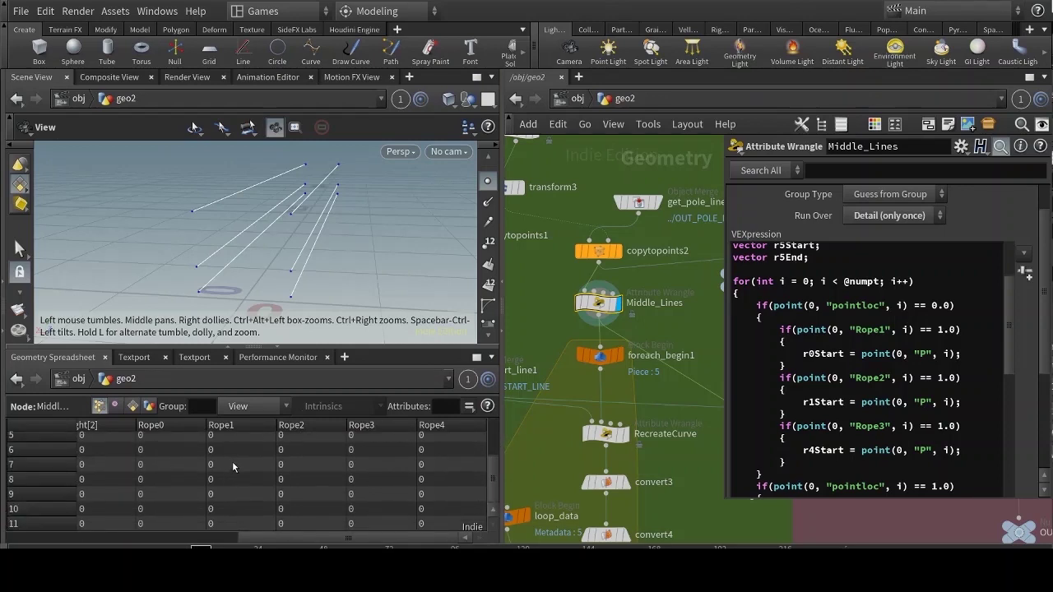
scroll(397, 445, "down", 1)
scroll(347, 477, "down", 3)
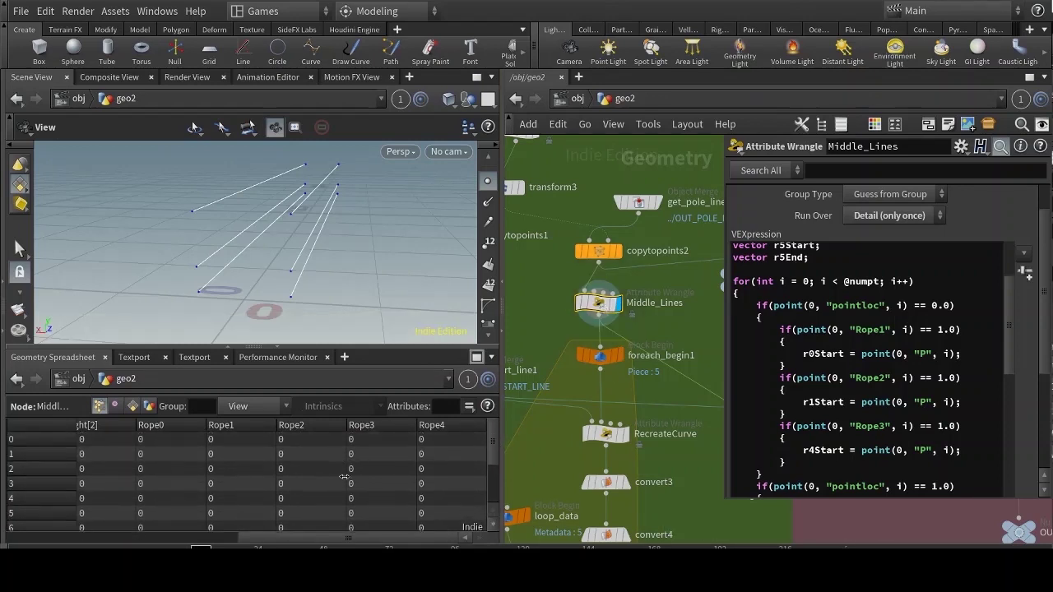
scroll(353, 483, "up", 4)
Select copytopoints2 and inspect its Rope0 to Rope4 point values, starting with point 0's Rope0 cell
left_click(600, 251)
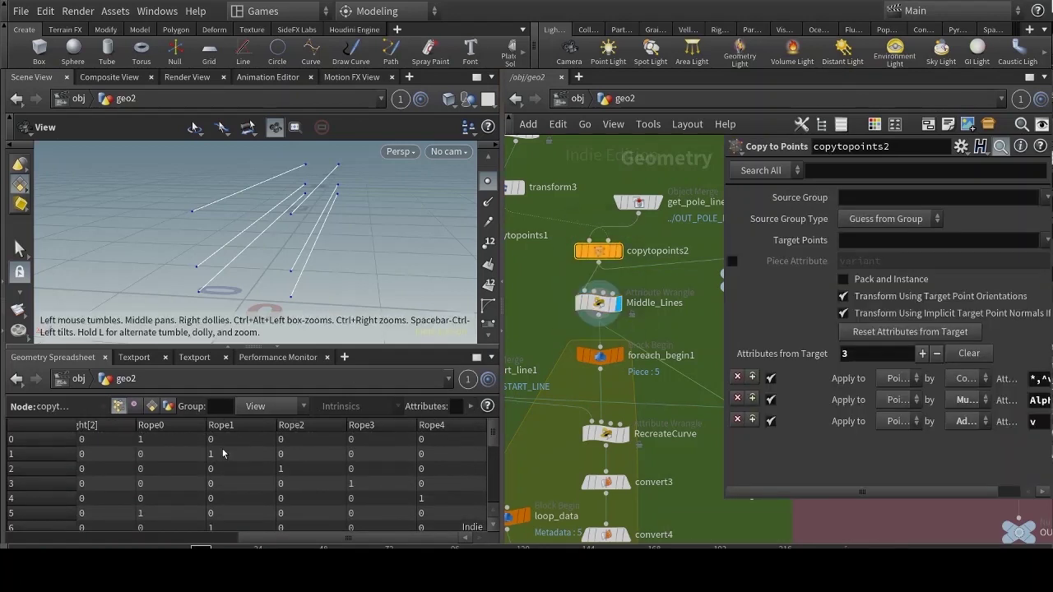
left_click(159, 444)
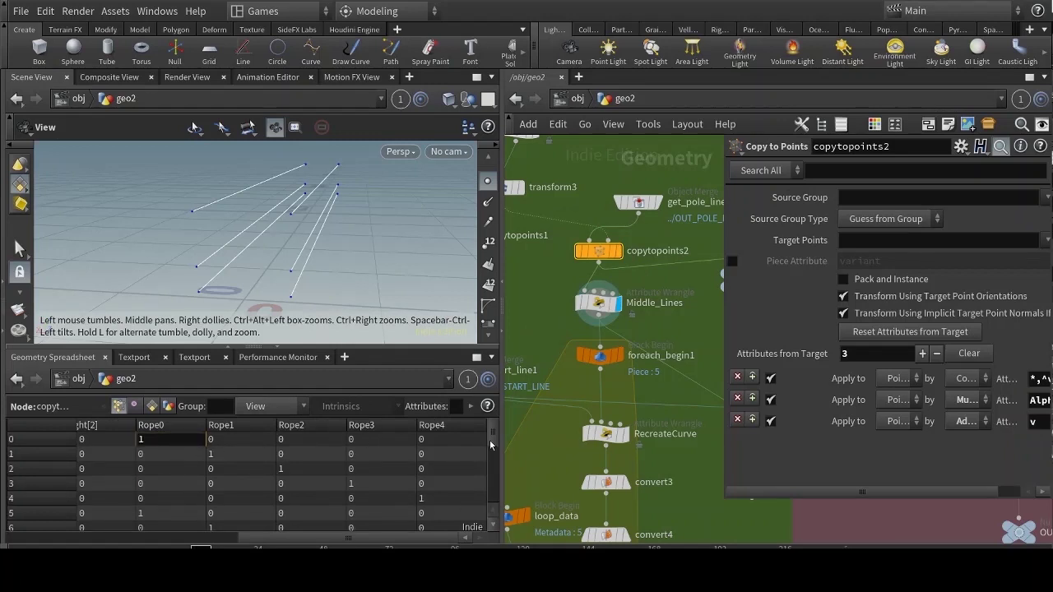
left_click_drag(491, 445, 497, 461)
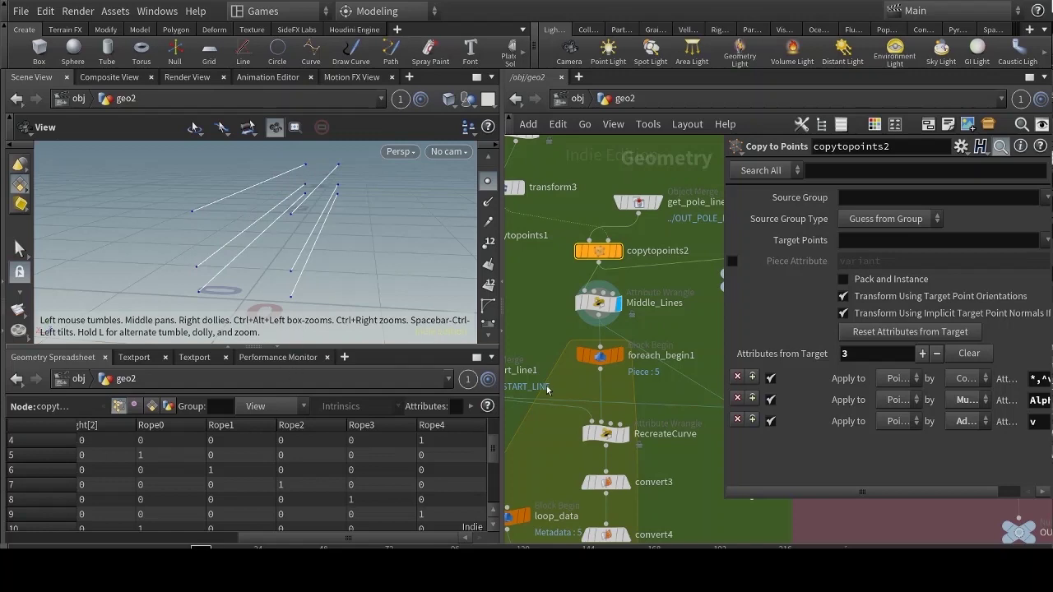
scroll(494, 428, "up", 2)
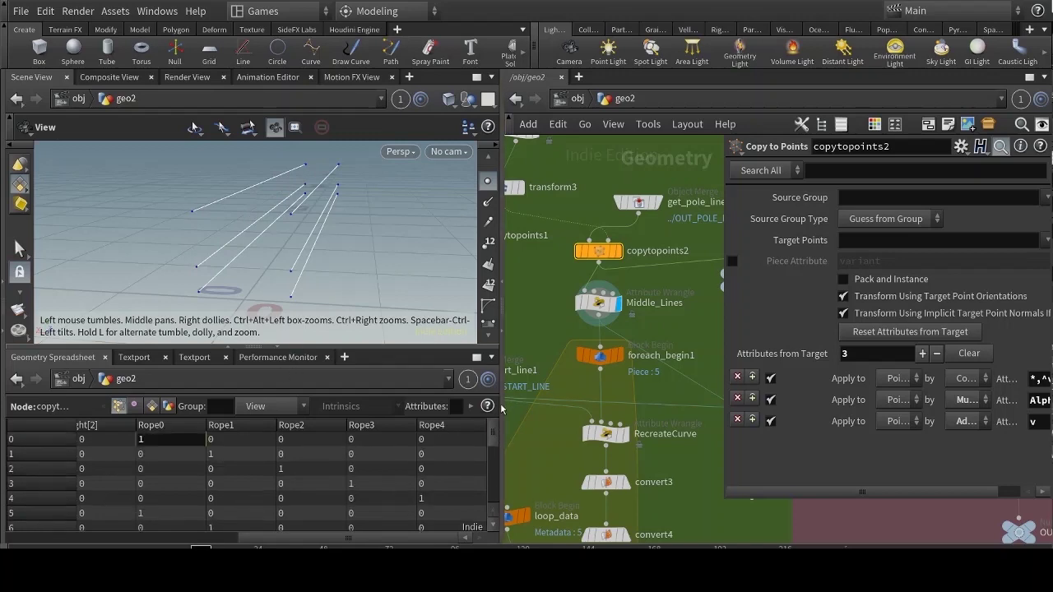
Reselect Middle_Lines and highlight the addpoint(0, r0Start) expression in its p0Start line
left_click(592, 306)
scroll(695, 314, "down", 3)
middle_click_drag(703, 312, 702, 290)
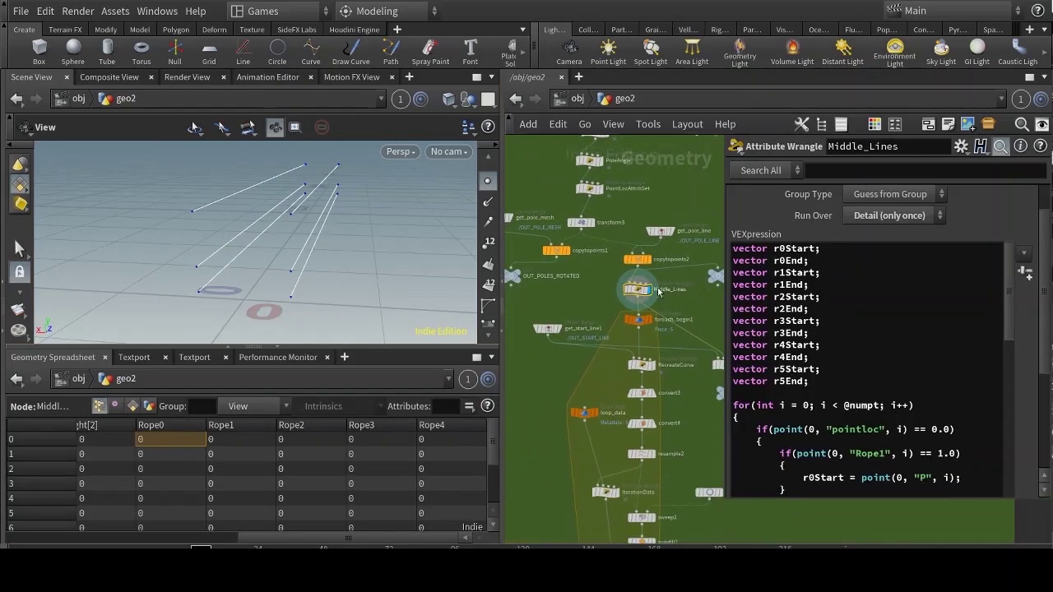
scroll(876, 429, "down", 10)
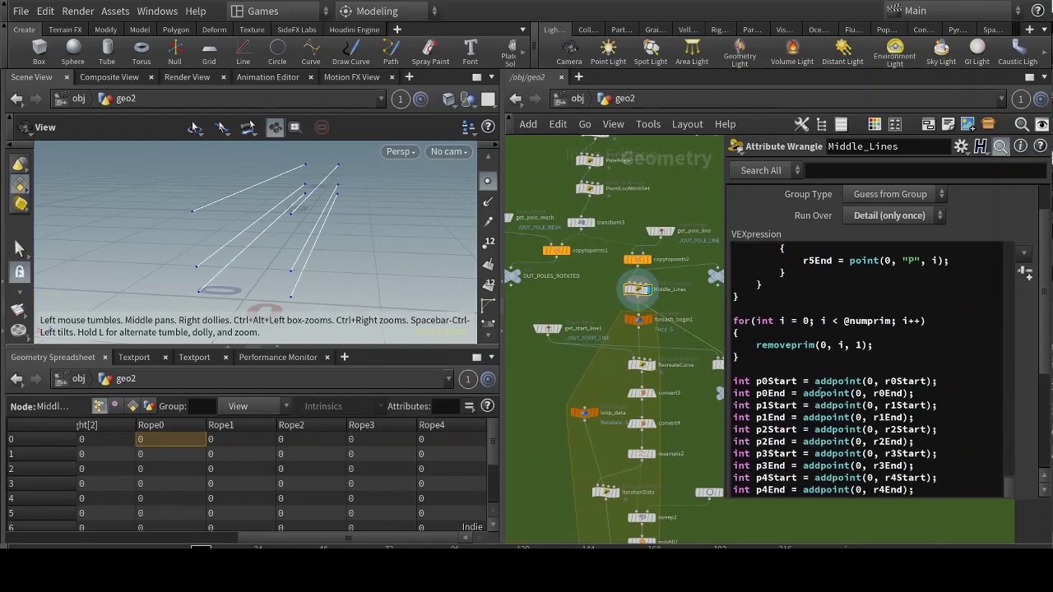
left_click_drag(814, 382, 951, 380)
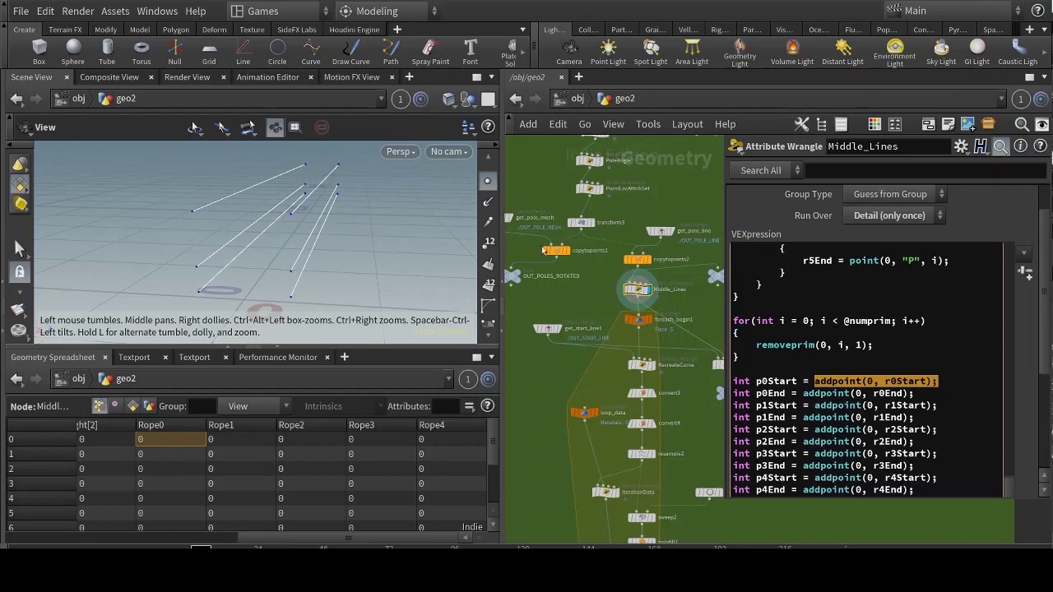
scroll(850, 380, "down", 3)
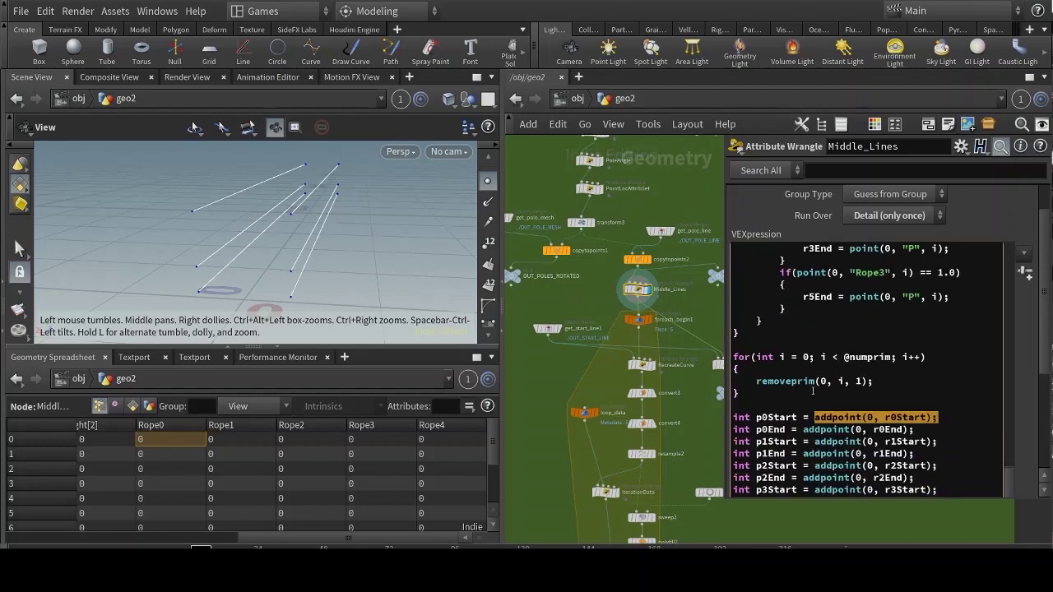
scroll(772, 394, "up", 3)
left_click_drag(904, 453, 746, 445)
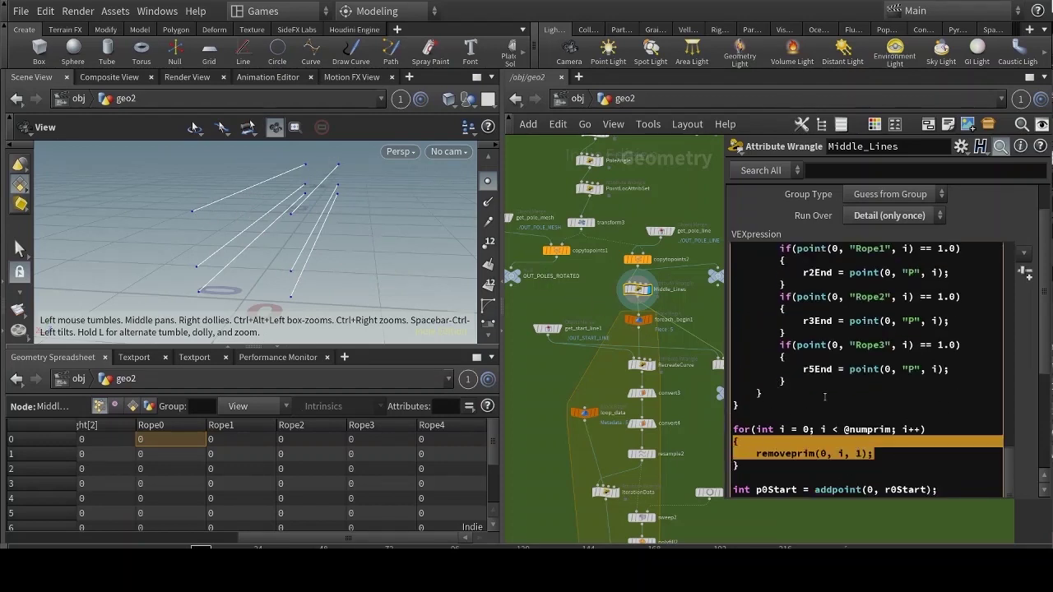
Review the rest of Middle_Lines' code and highlight the six addprim polyline lines at its end
scroll(825, 398, "up", 10)
scroll(819, 402, "down", 13)
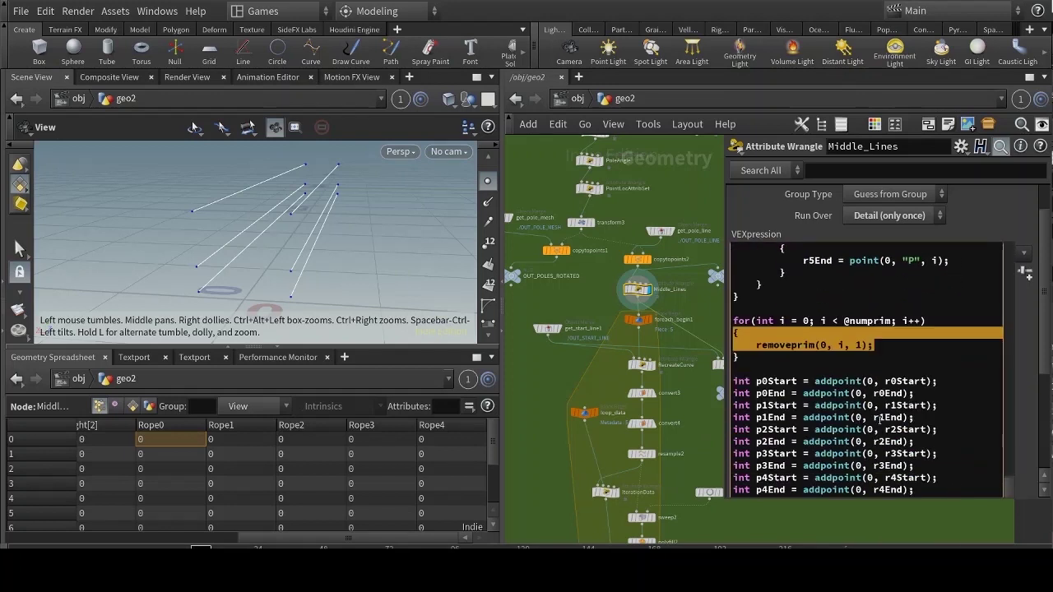
scroll(1035, 369, "down", 5)
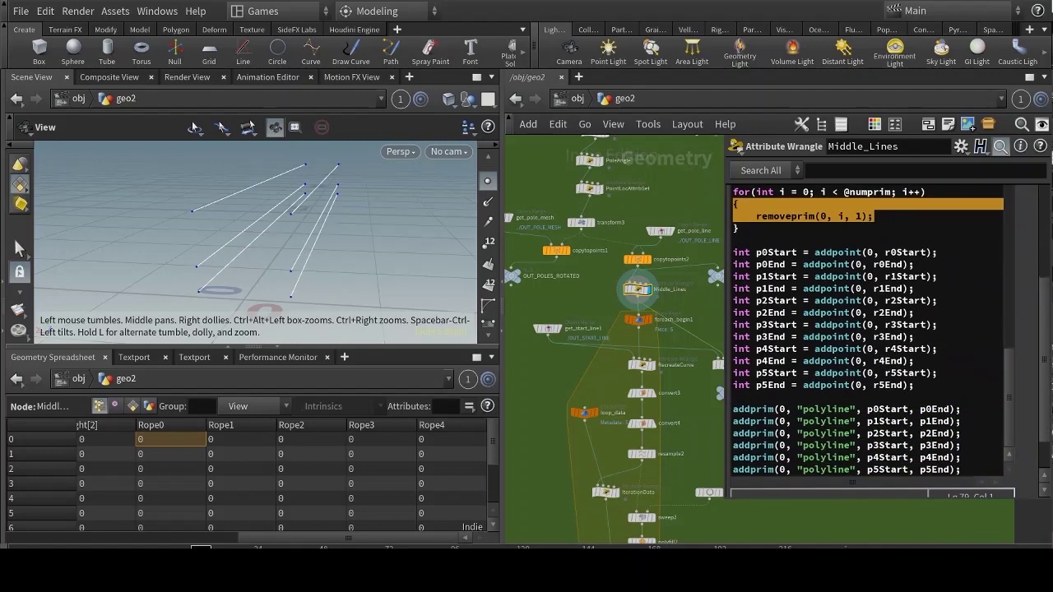
left_click_drag(938, 420, 688, 359)
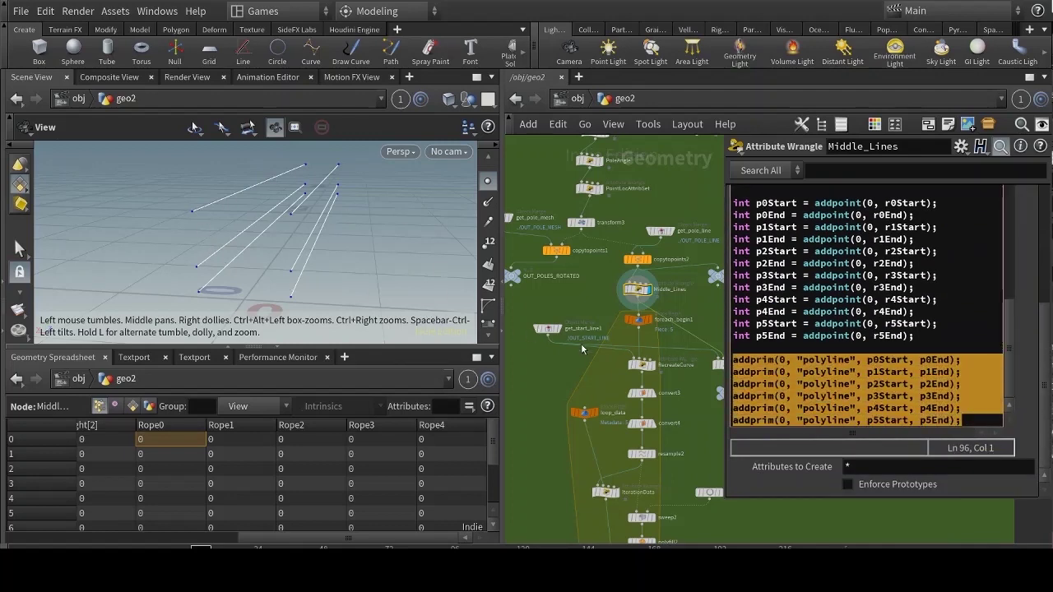
Compare the displayed output of foreach_begin1 with Middle_Lines, and select foreach_begin1 for its loop settings
scroll(682, 376, "up", 3)
mouse_move(630, 359)
left_click(641, 338)
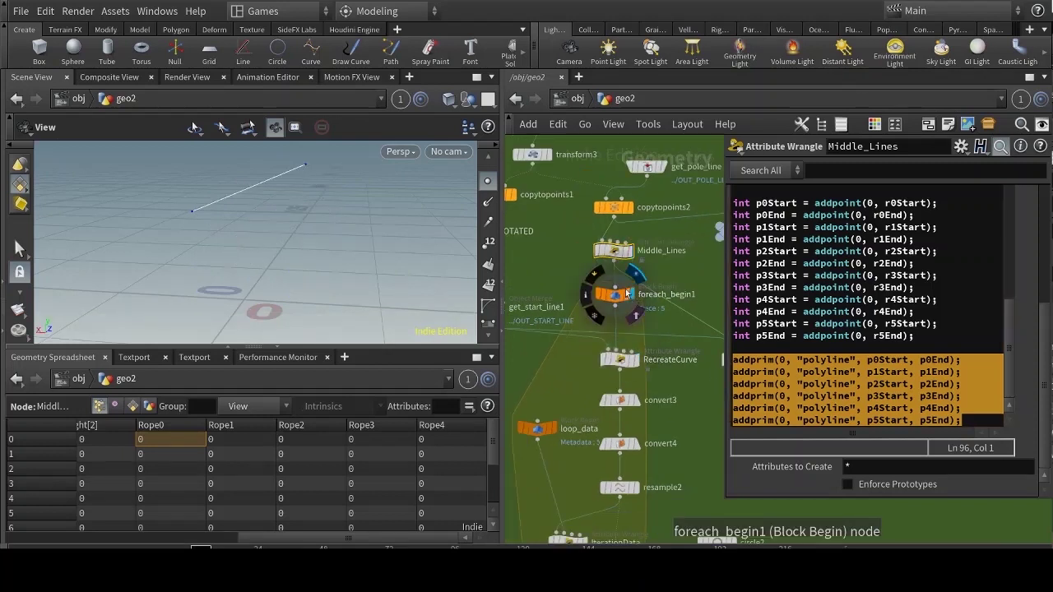
left_click(635, 231)
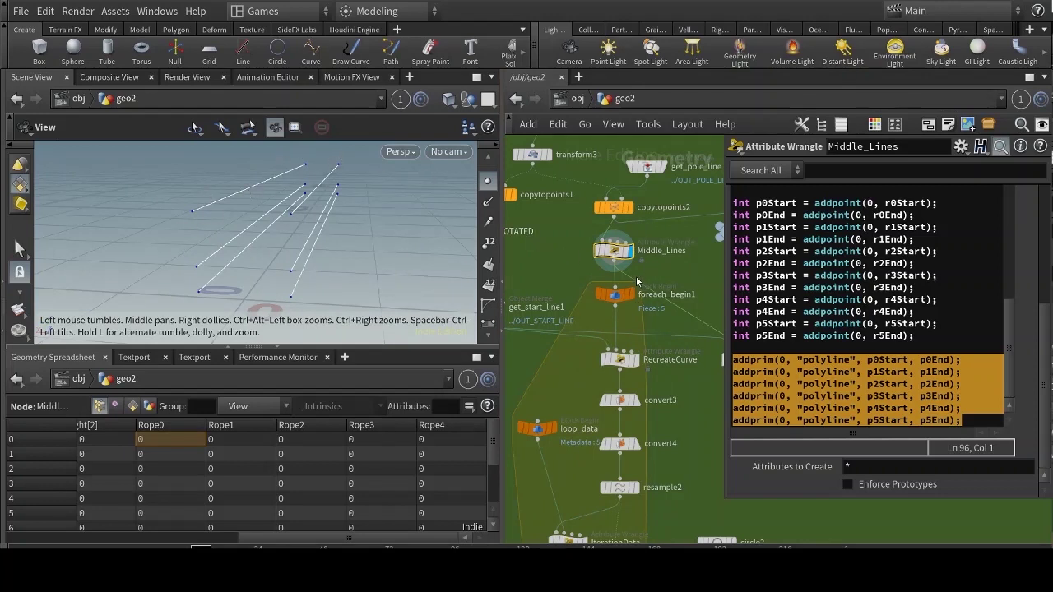
left_click(616, 298)
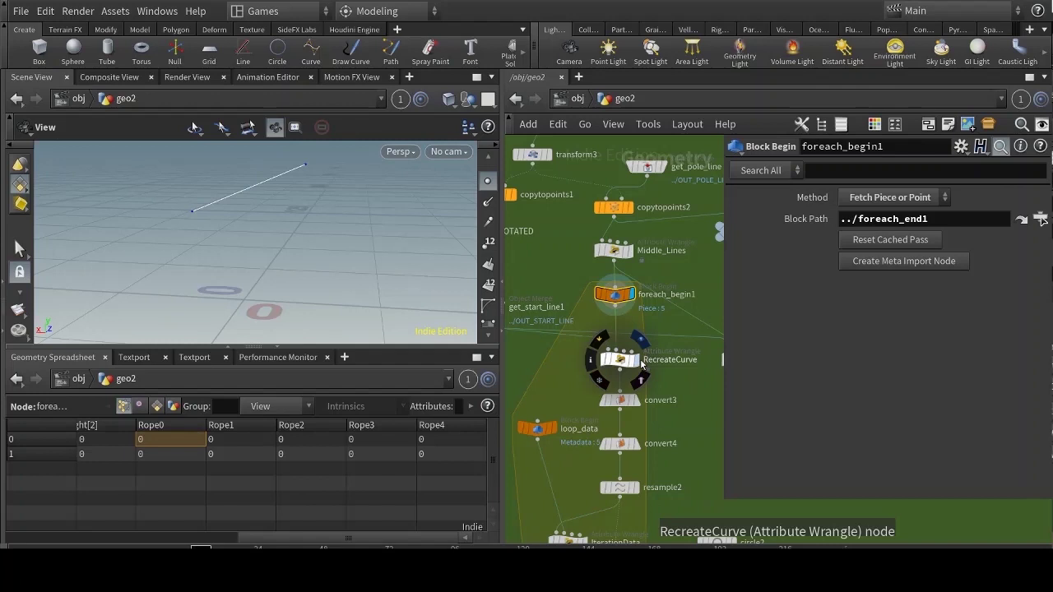
Display the RecreateCurve node's result and select it to read its setpointattrib code
left_click(641, 339)
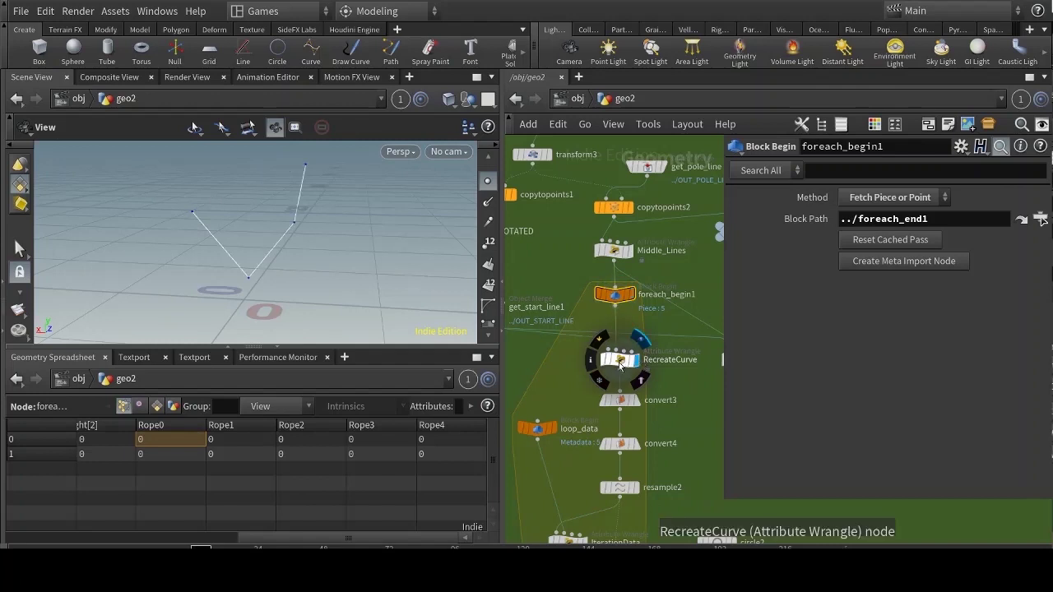
left_click(620, 362)
middle_click_drag(592, 382, 563, 256)
scroll(673, 316, "down", 1)
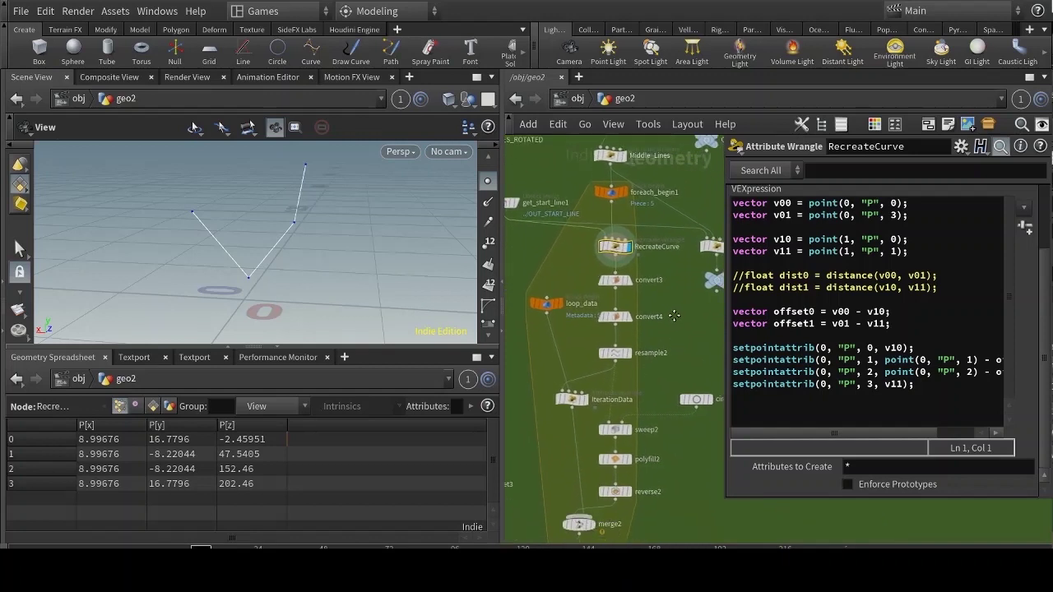
Compare the displayed results of merge2 and sweep2, and select IterationData to read its pointloc, line and iteration attributes
scroll(658, 349, "down", 1)
left_click(592, 494)
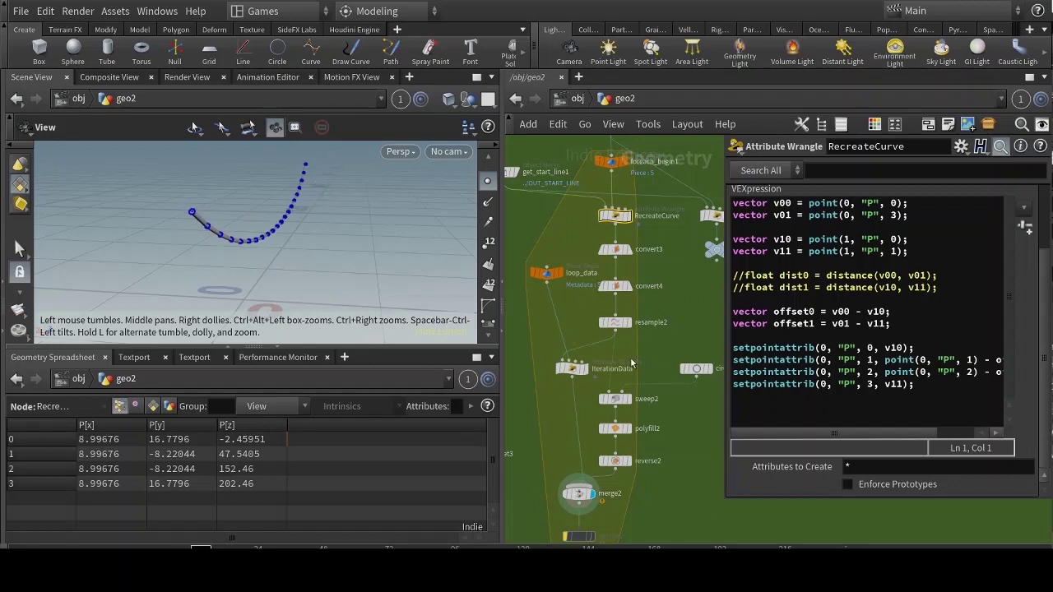
left_click(627, 399)
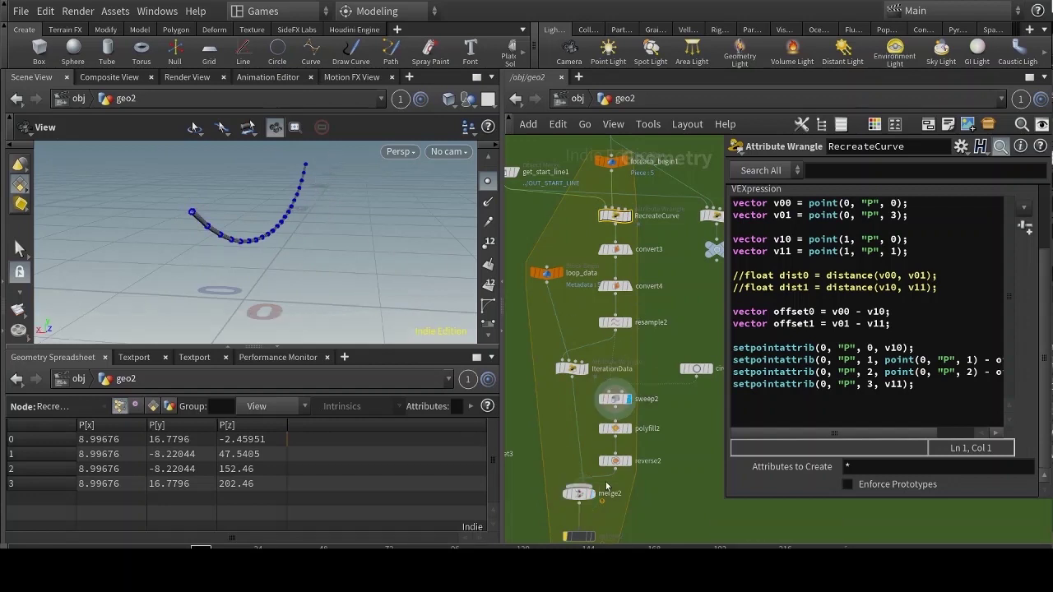
left_click(573, 371)
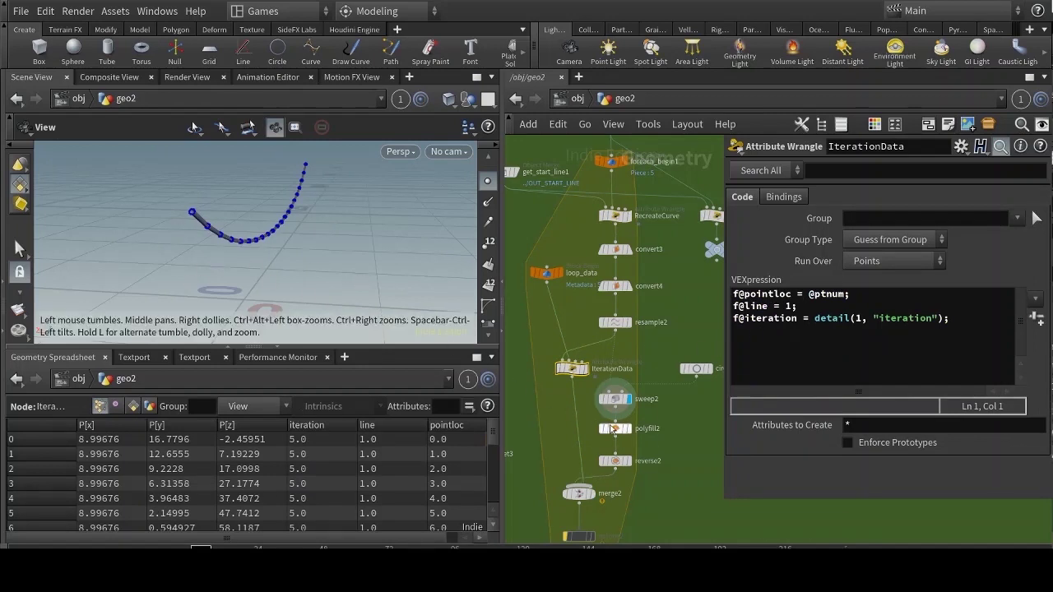
mouse_move(586, 494)
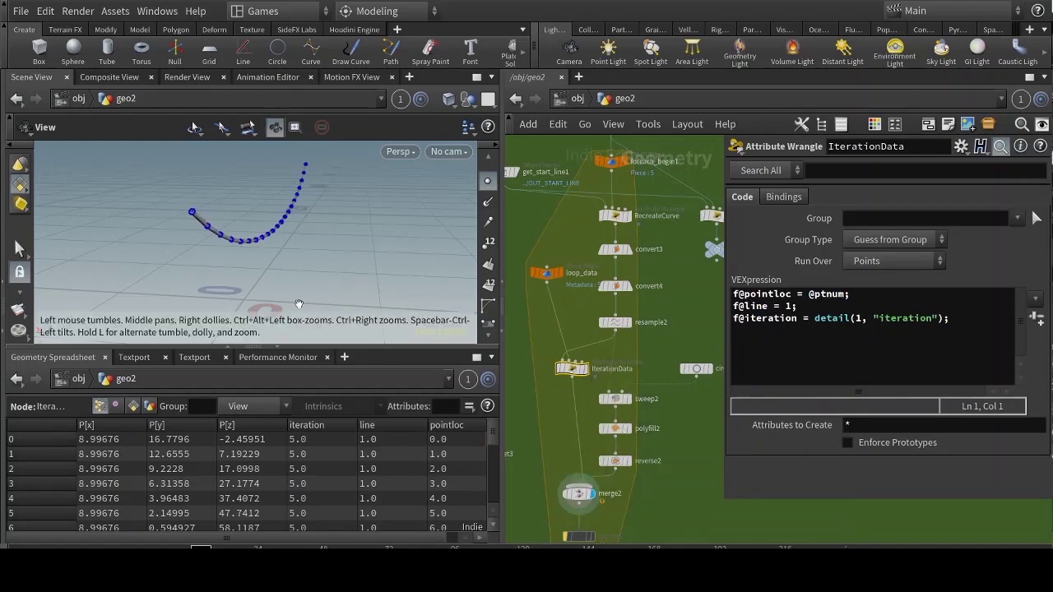
Display foreach_end1 to view the side ropes gathered from every loop iteration
scroll(626, 461, "down", 5)
left_click(601, 432)
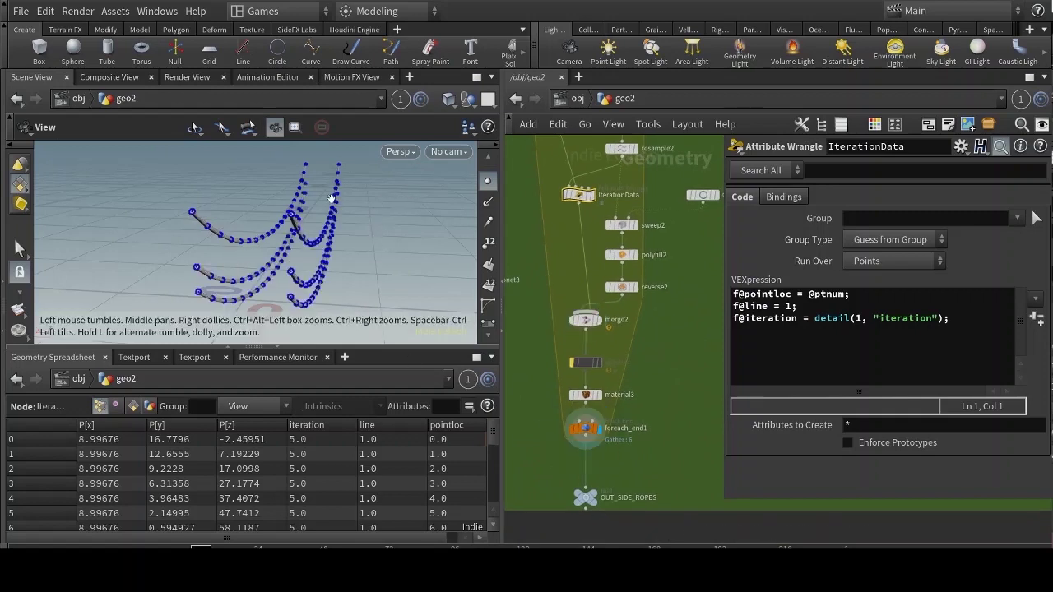
scroll(611, 422, "down", 1)
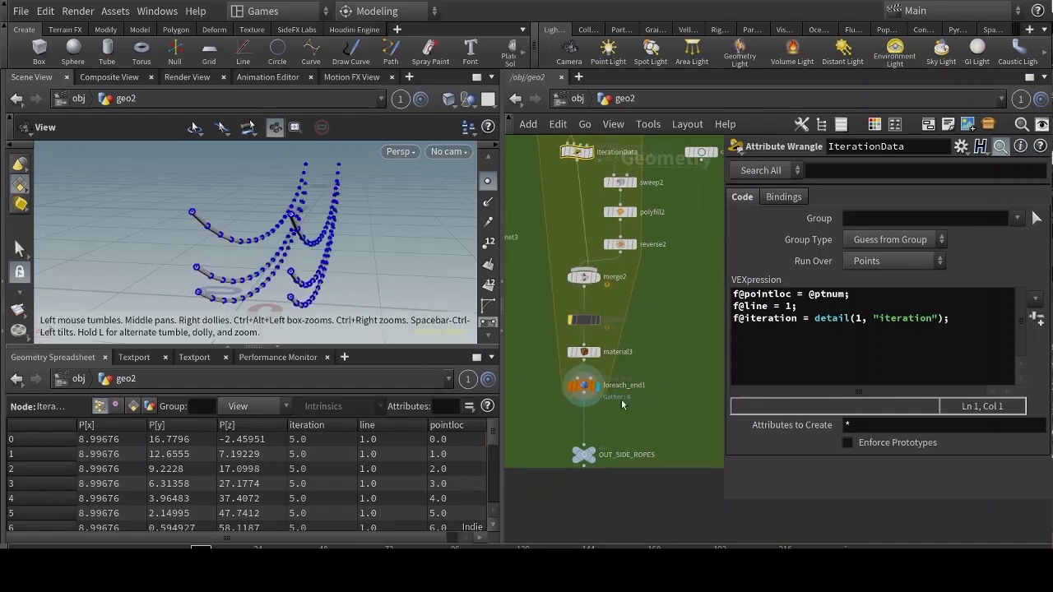
Compare the straight lines from Middle_Lines with the looped rope output of foreach_end1
scroll(656, 434, "up", 8)
left_click(598, 186)
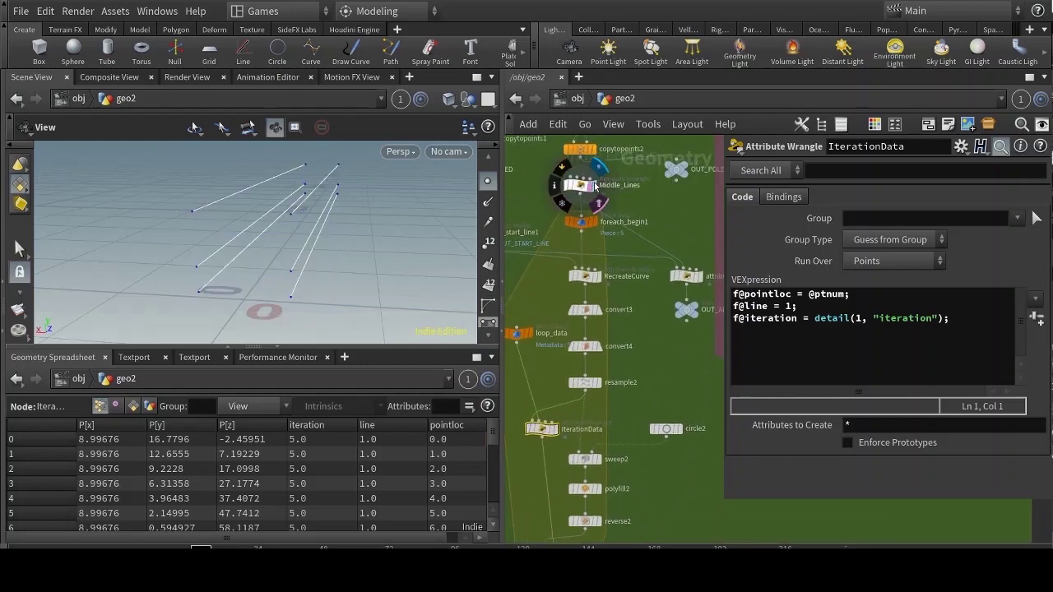
middle_click_drag(645, 430, 652, 283)
left_click(565, 516)
middle_click_drag(655, 452, 630, 499)
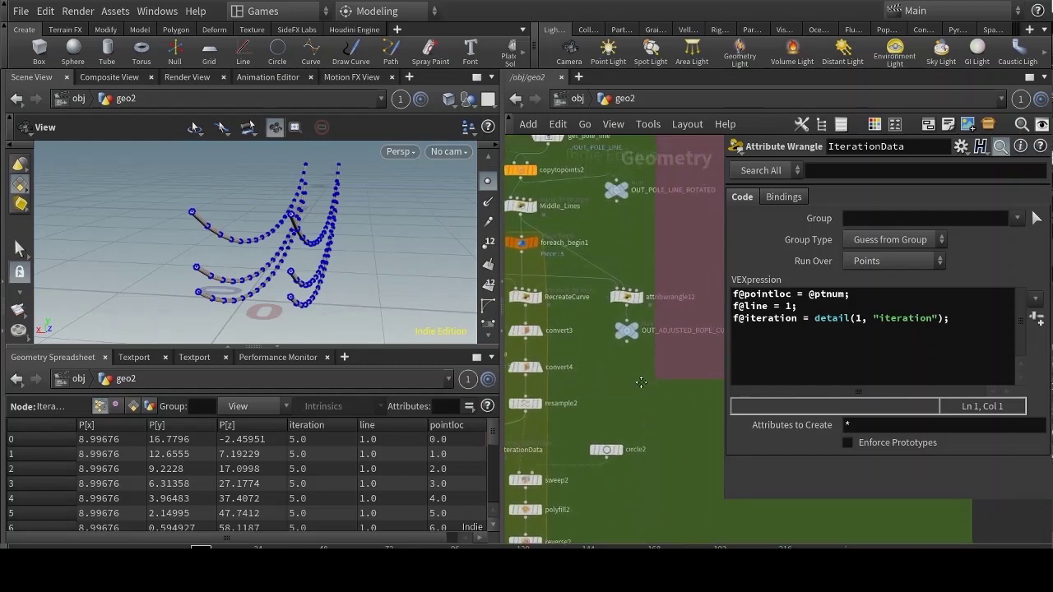
Display the in-between ropes output null, and the get_side_ropes2 input at the start of the In Between Side Ropes network
middle_click_drag(641, 383, 495, 477)
left_click(680, 455)
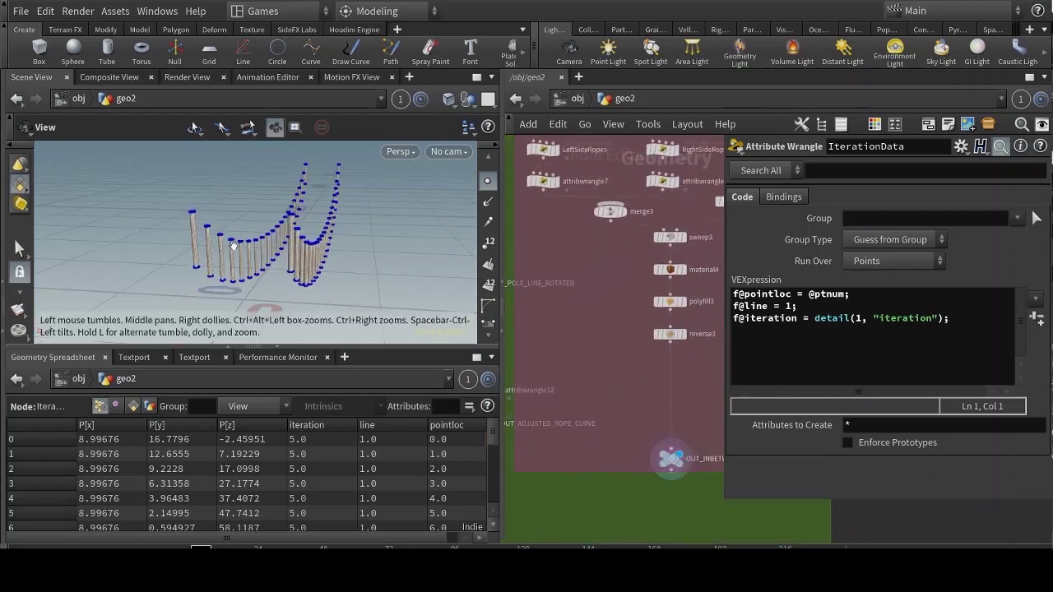
middle_click_drag(632, 351, 616, 462)
left_click(609, 215)
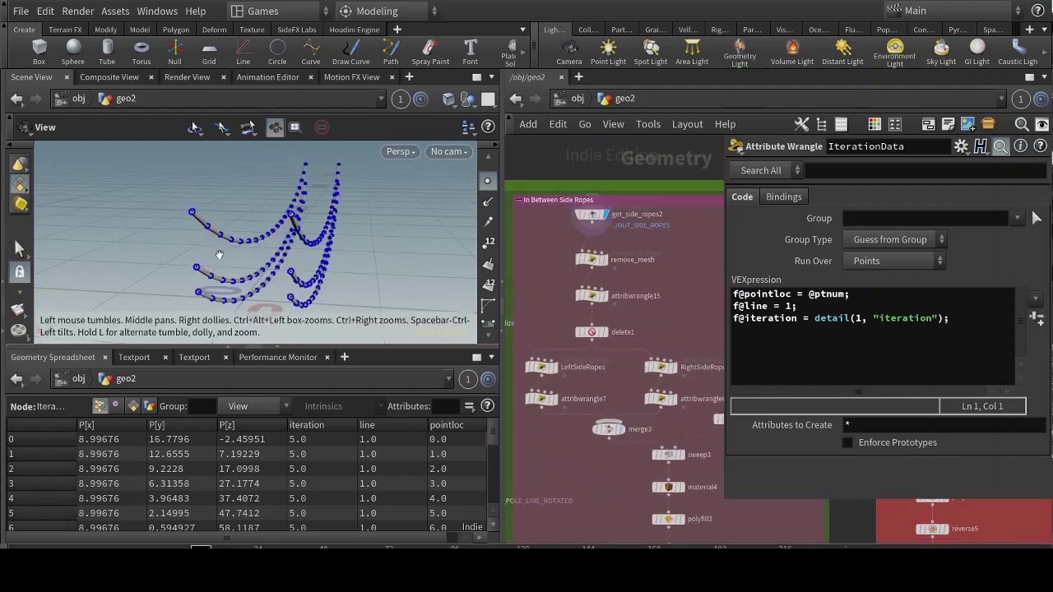
left_click(609, 261)
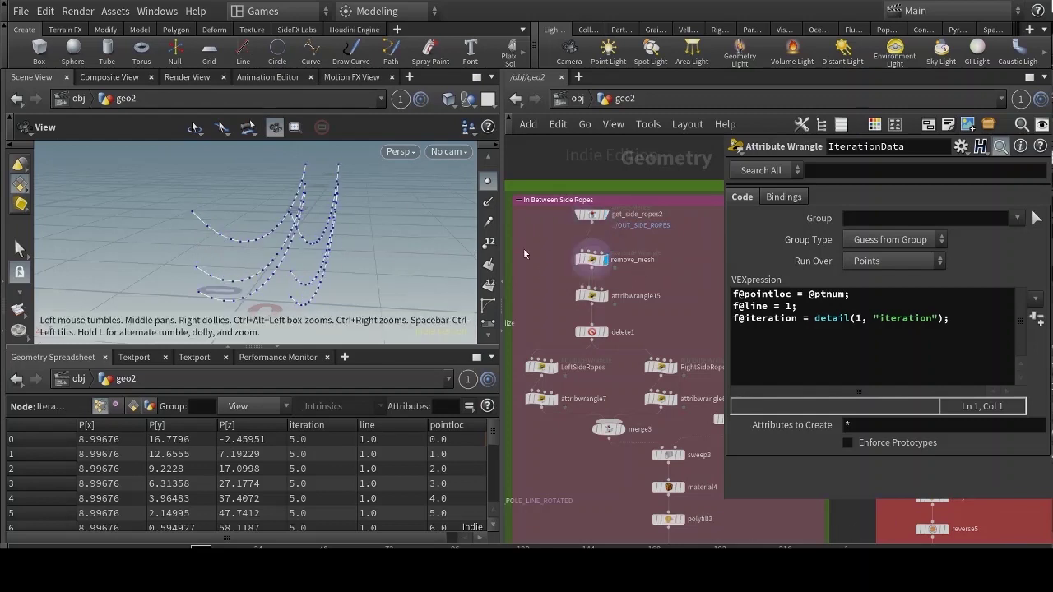
left_click(591, 260)
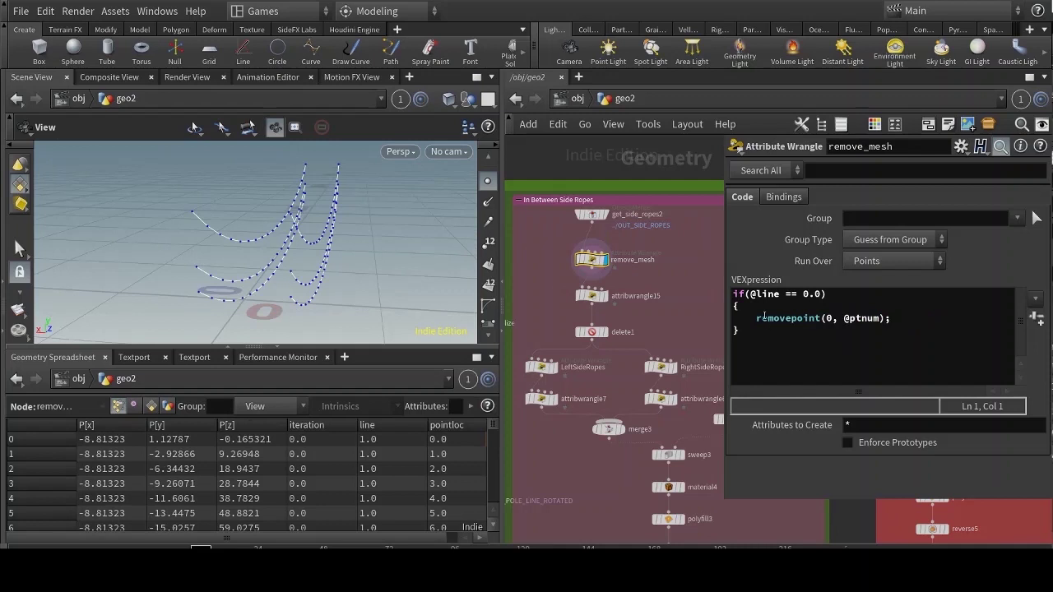
left_click_drag(757, 318, 914, 318)
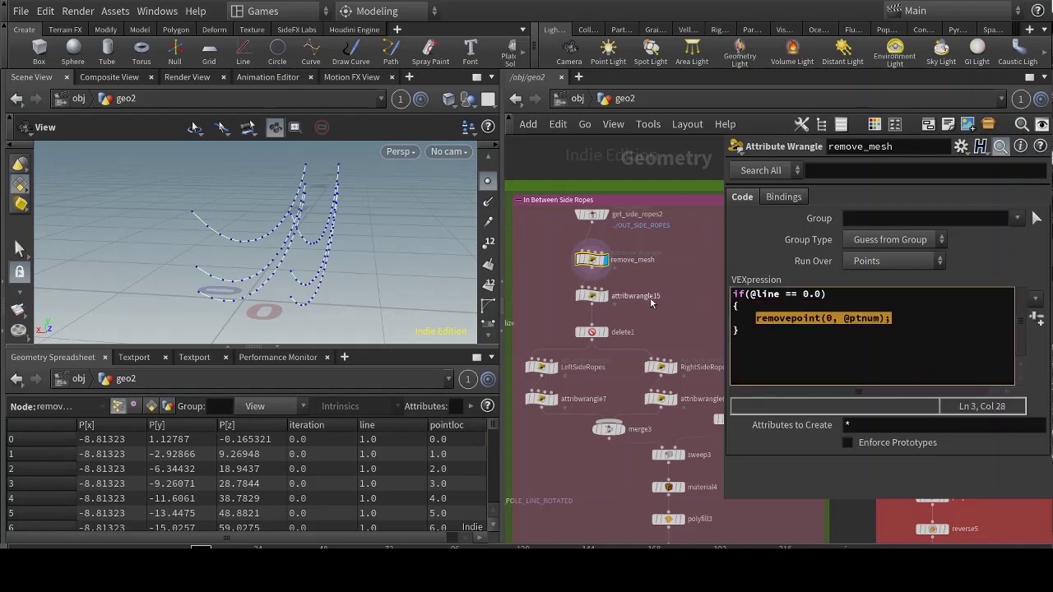
Inspect attribwrangle15's iteration filter, and step the display through delete1, LeftSideRopes, RightSideRopes and back to LeftSideRopes
left_click(592, 298)
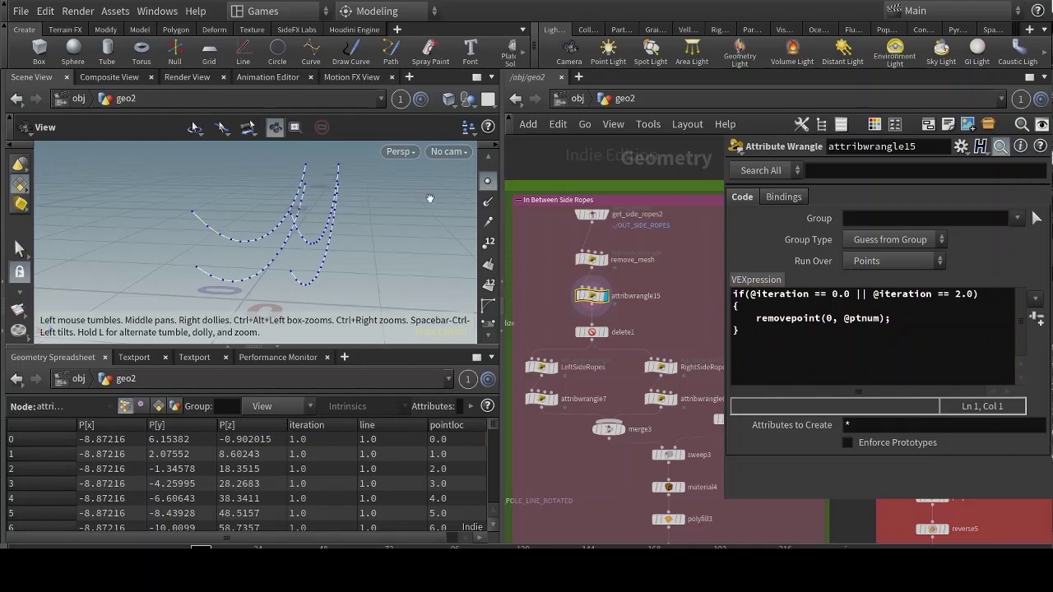
left_click(604, 331)
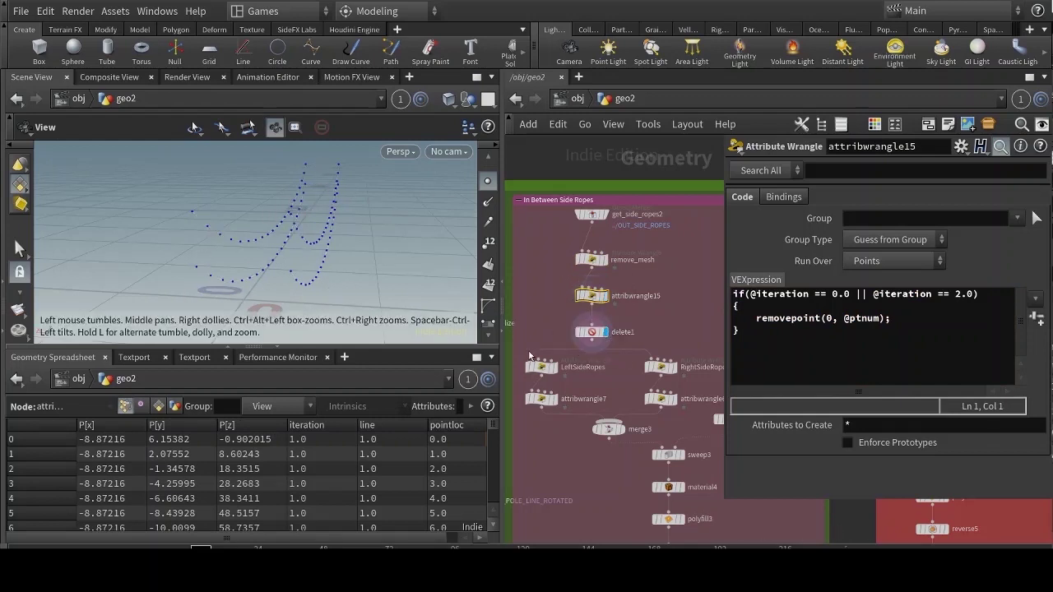
mouse_move(558, 375)
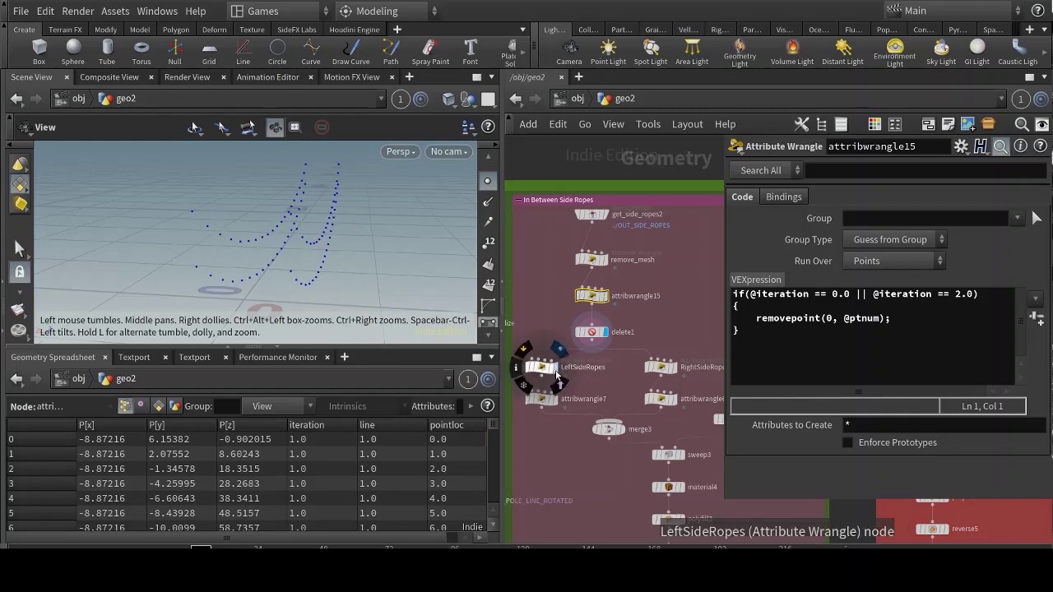
left_click(558, 349)
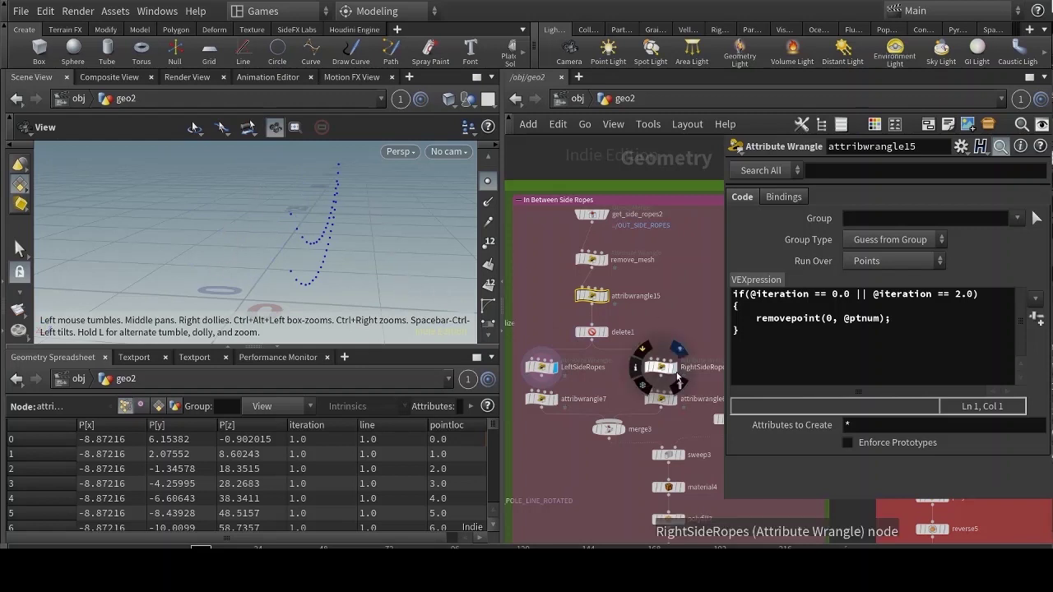
left_click(678, 350)
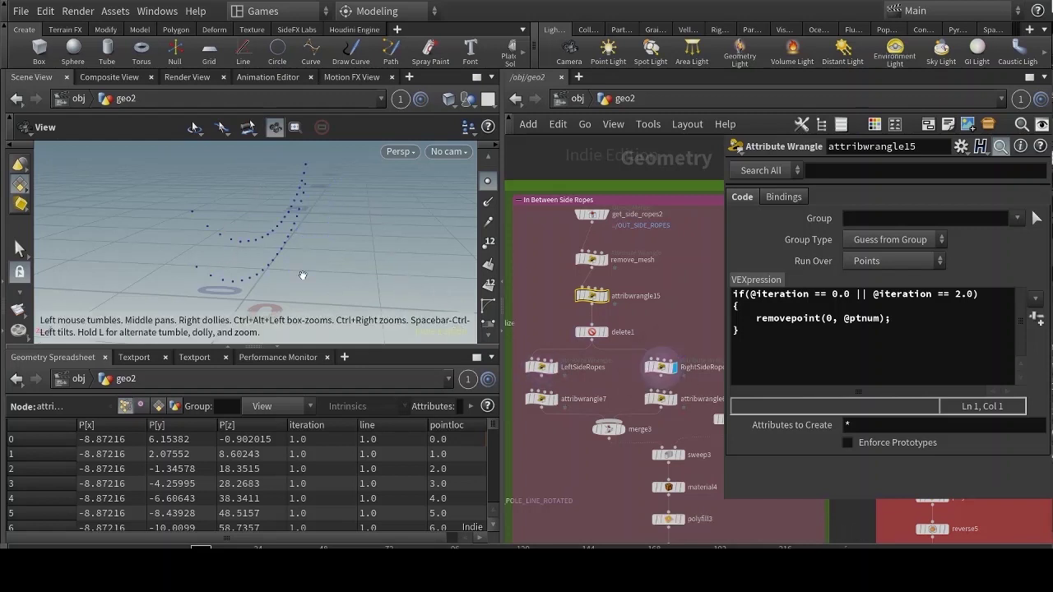
left_click(553, 367)
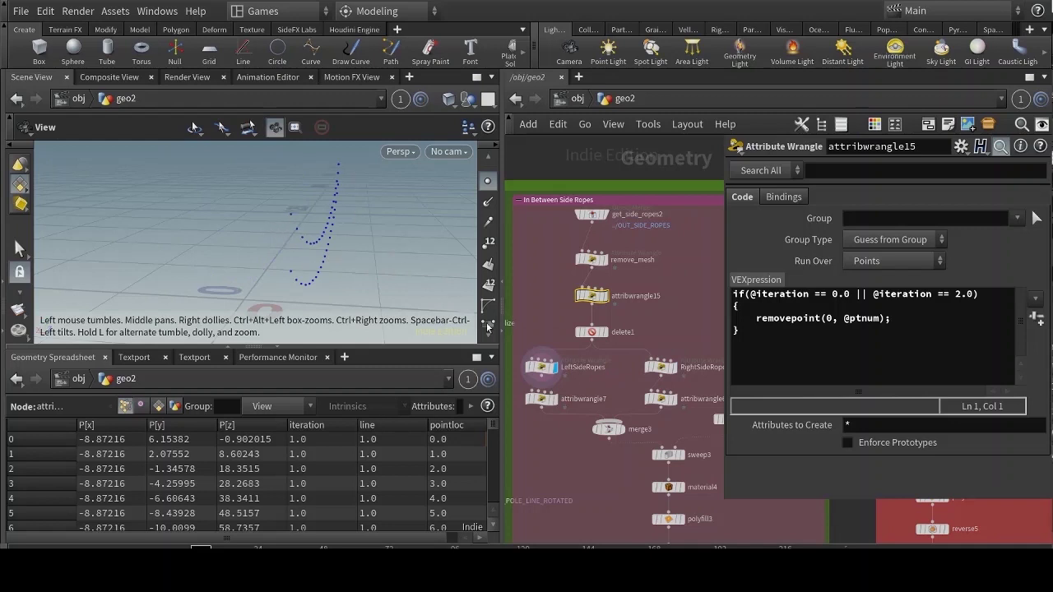
Display and select attribwrangle7 to examine its polyline-building code and the resulting vertical lines
left_click(558, 381)
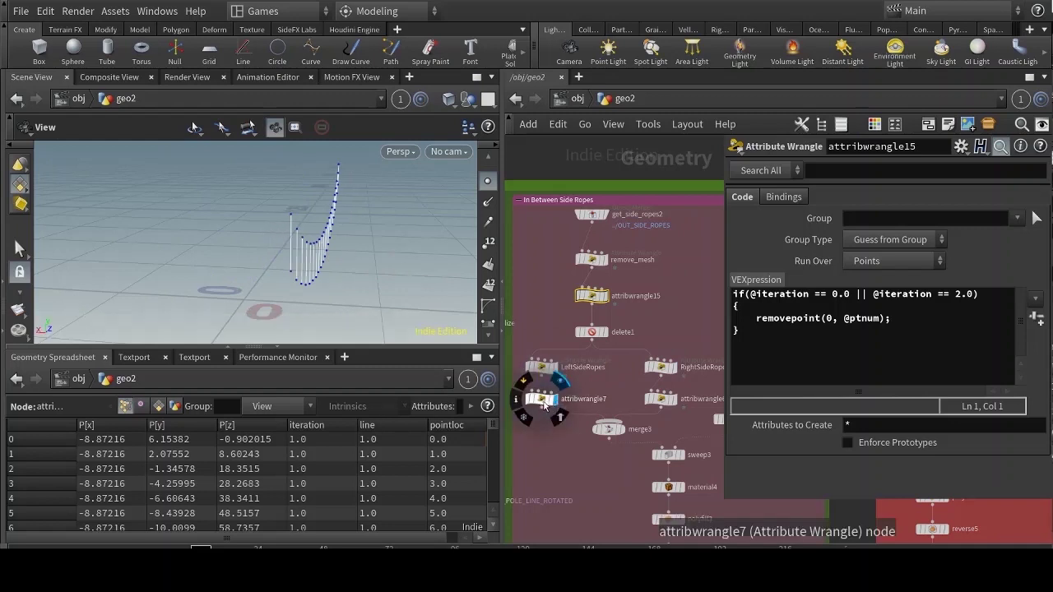
left_click(542, 401)
left_click_drag(335, 244, 300, 244)
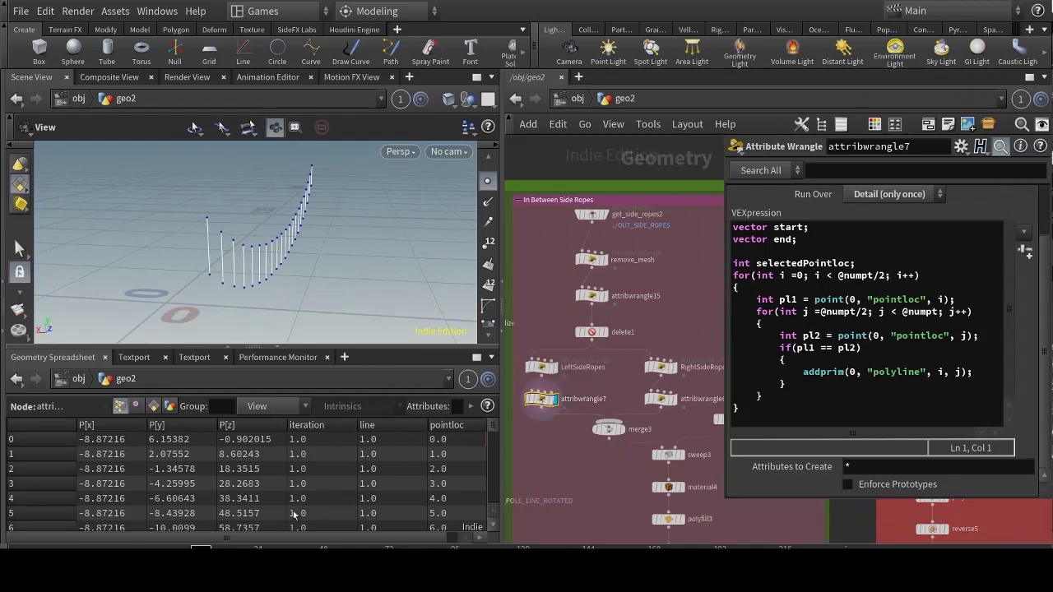
Review attribwrangle7's pointloc values in the spreadsheet, and select point 22's pointloc cell
scroll(282, 541, "right", 1)
scroll(438, 456, "down", 2)
scroll(438, 455, "up", 2)
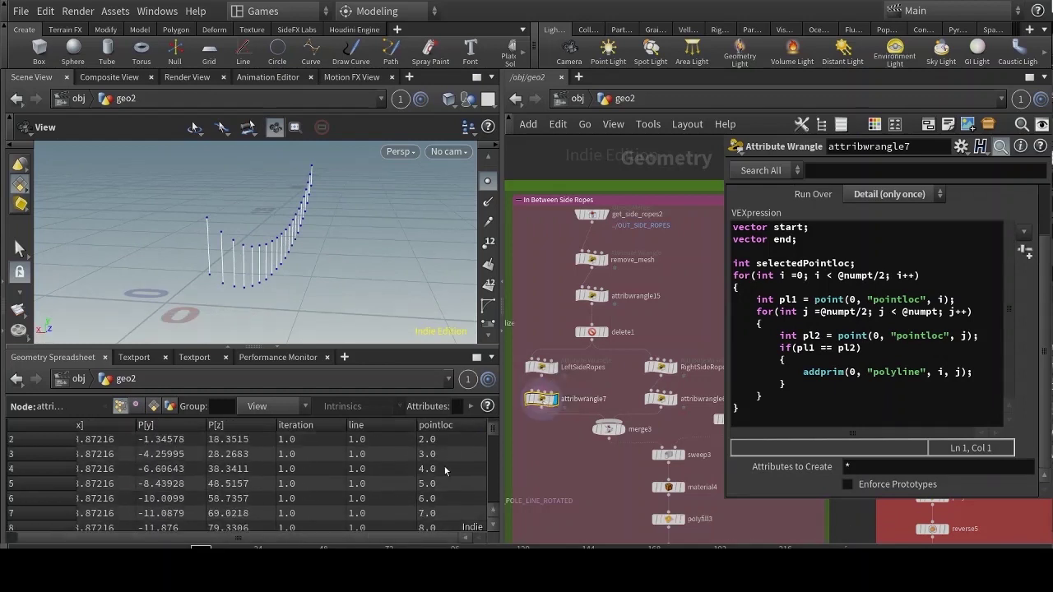
scroll(436, 461, "down", 6)
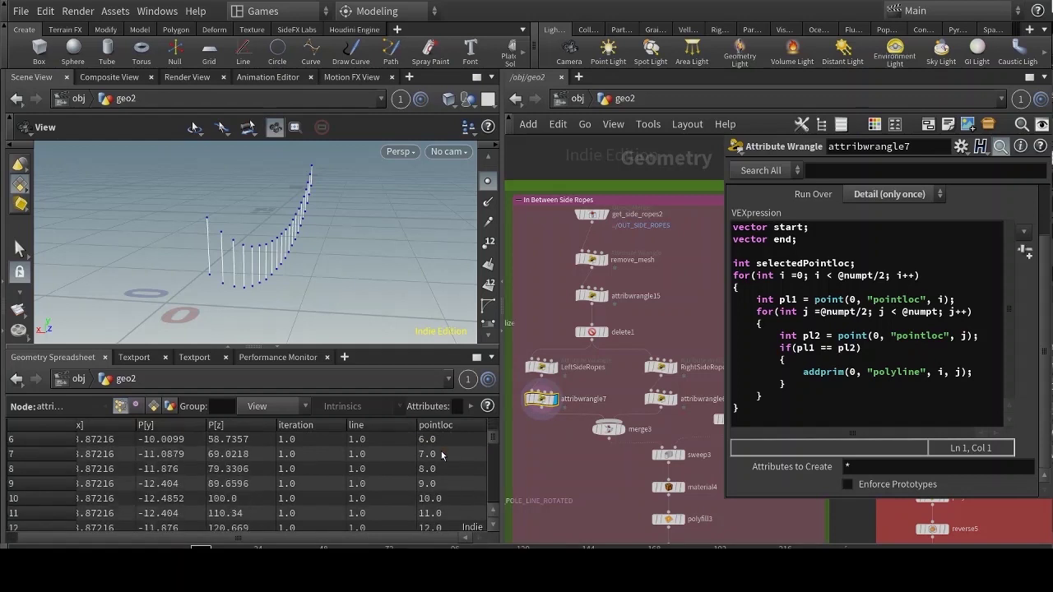
left_click(438, 488)
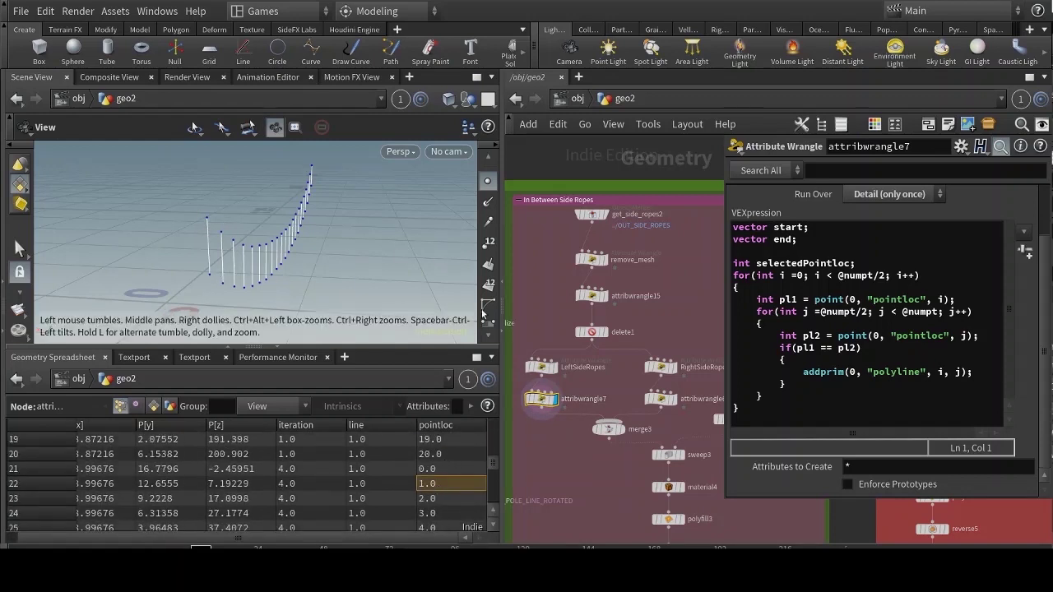
Display the combined left and right lines at merge3, and the meshed result at OUT_INBETWEEN_ROPES
left_click(672, 401)
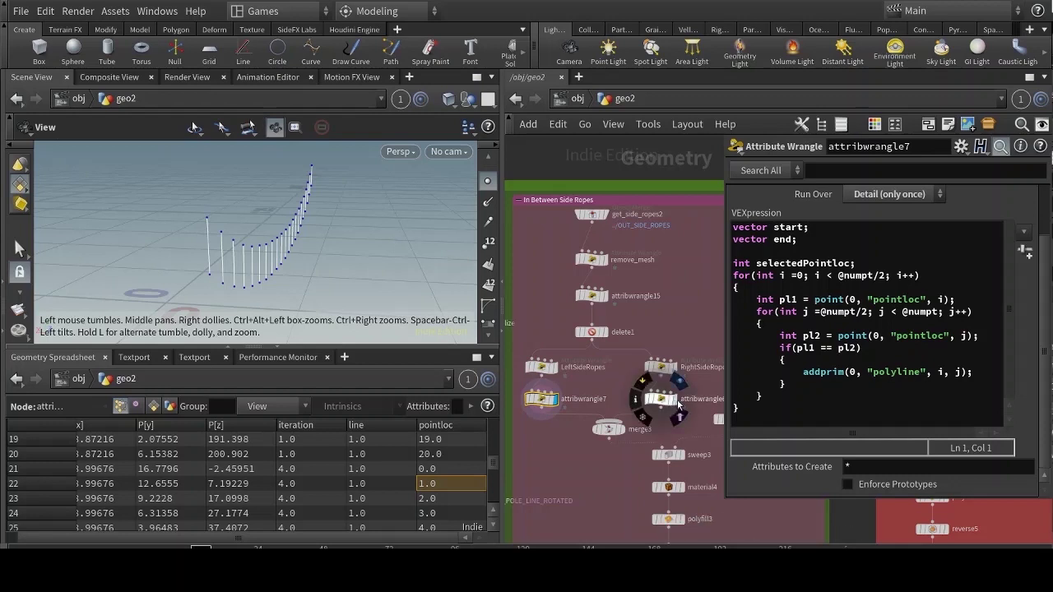
left_click(623, 429)
middle_click_drag(617, 483, 552, 328)
middle_click_drag(641, 446, 636, 387)
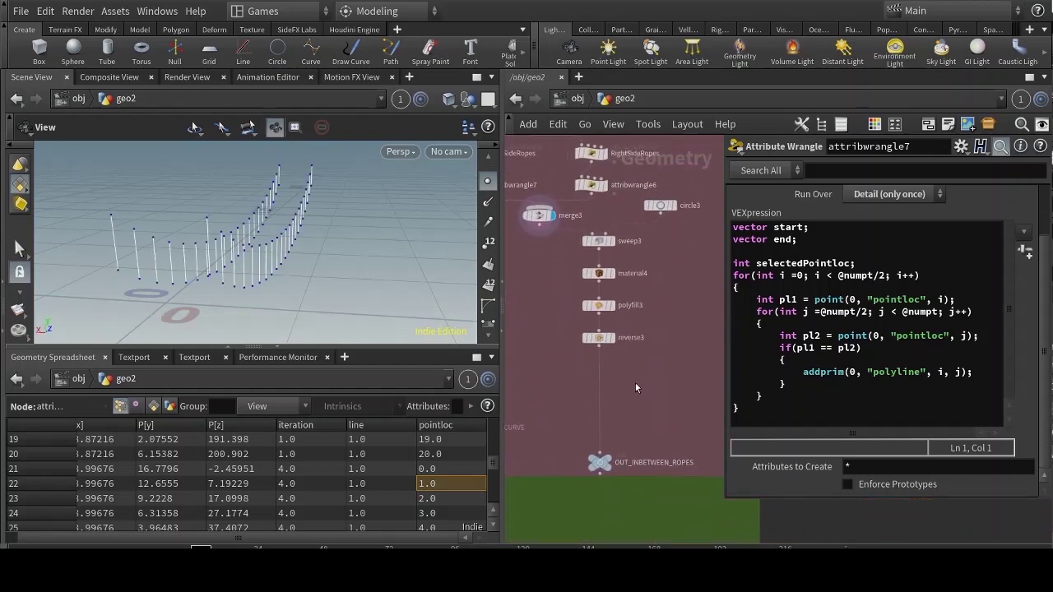
left_click(612, 459)
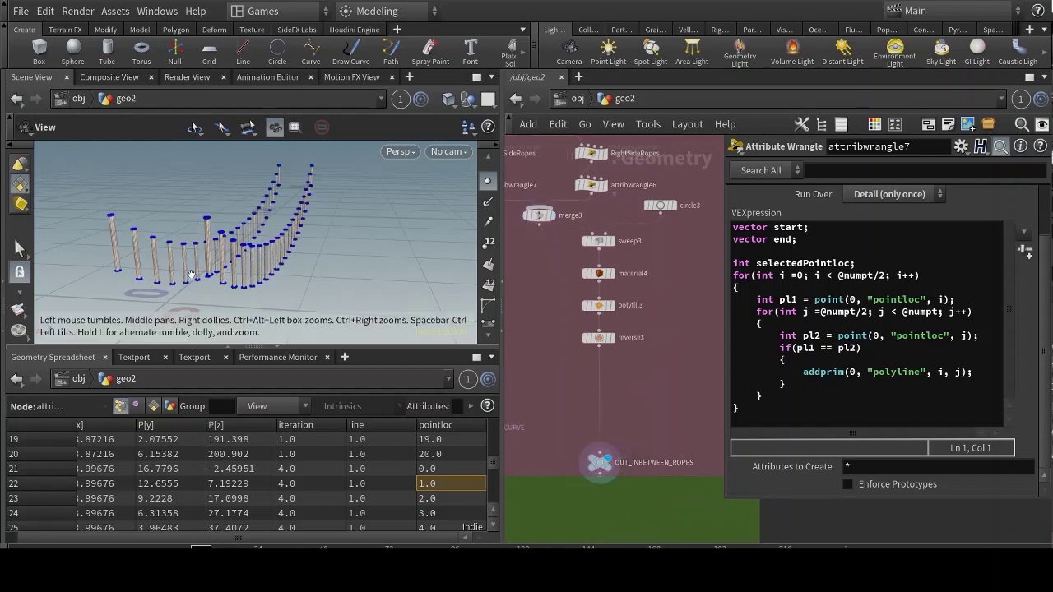
Find the red Peg network and display its OUT_PEG_MESH result
scroll(646, 379, "down", 5)
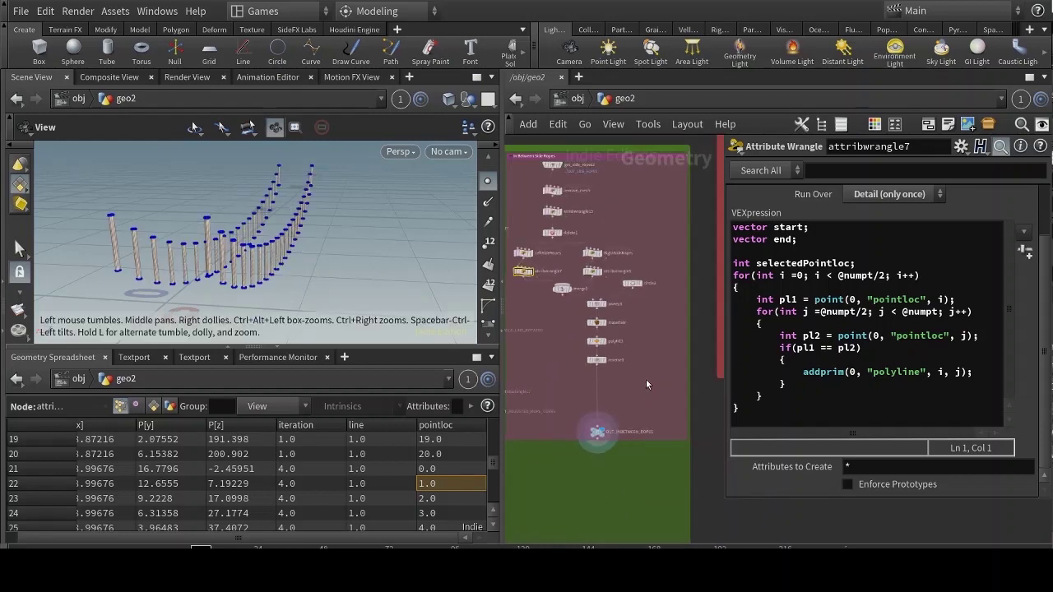
scroll(636, 332, "up", 5)
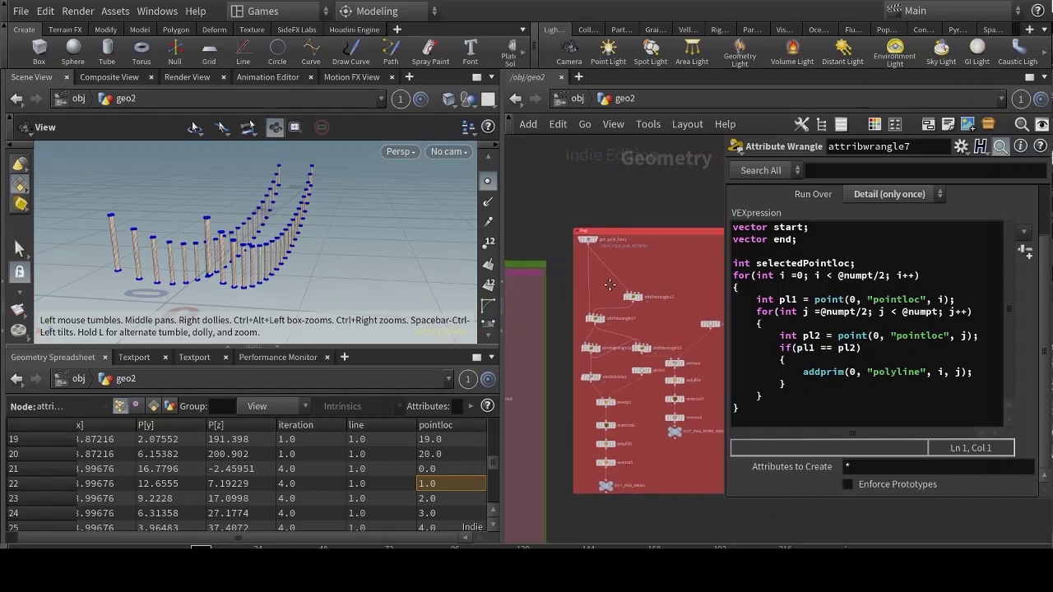
left_click(582, 443)
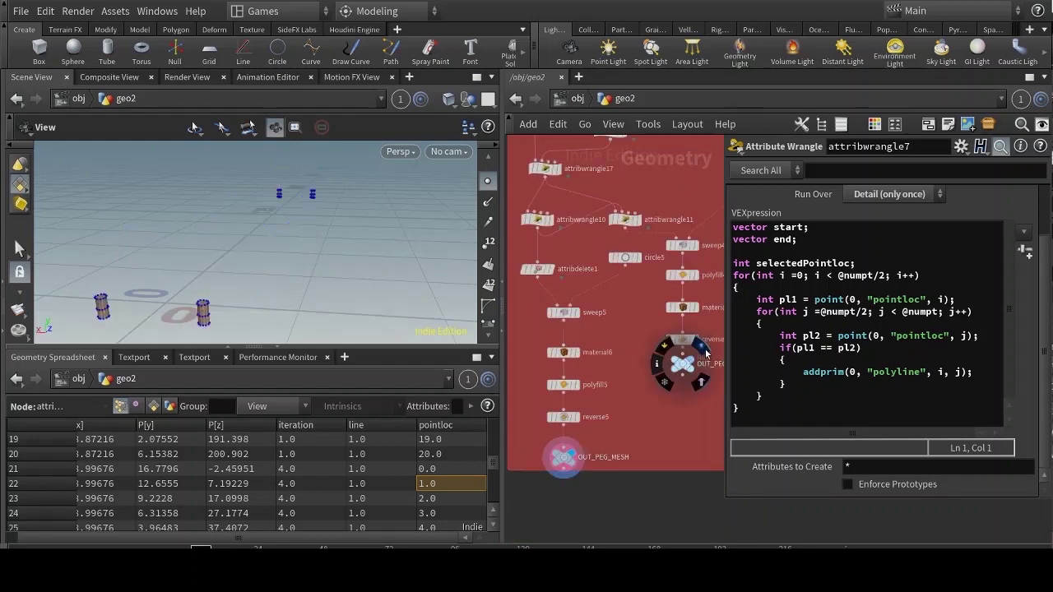
Display the OUT_PEG_ROPE_MESH result in the Peg network
left_click(701, 351)
middle_click_drag(627, 386, 669, 468)
middle_click_drag(674, 279, 659, 377)
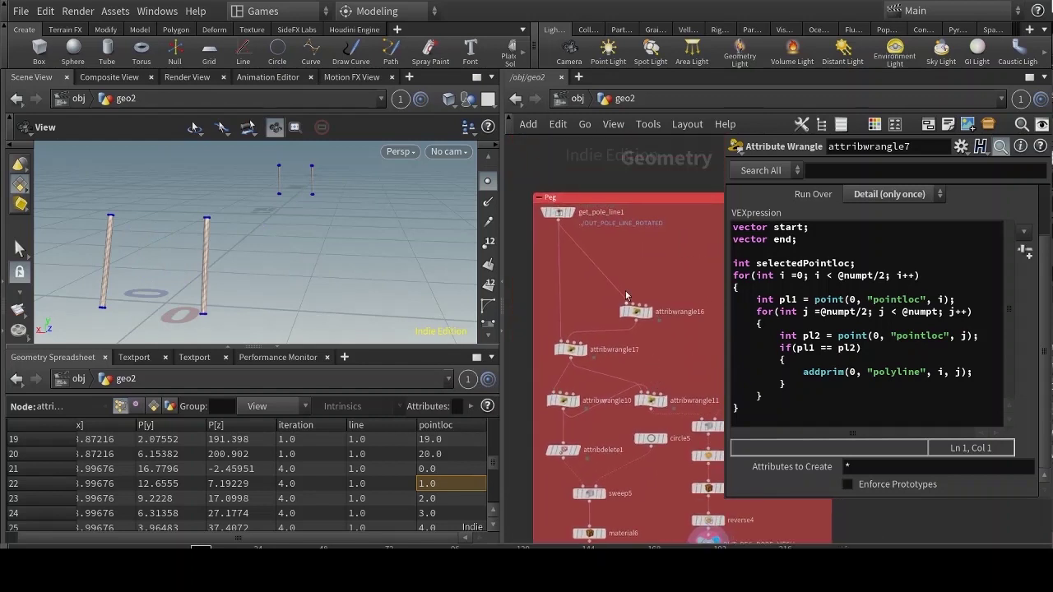
Select and display get_pole_line1 to examine the pole lines feeding the Peg network
left_click(575, 213)
left_click(555, 212)
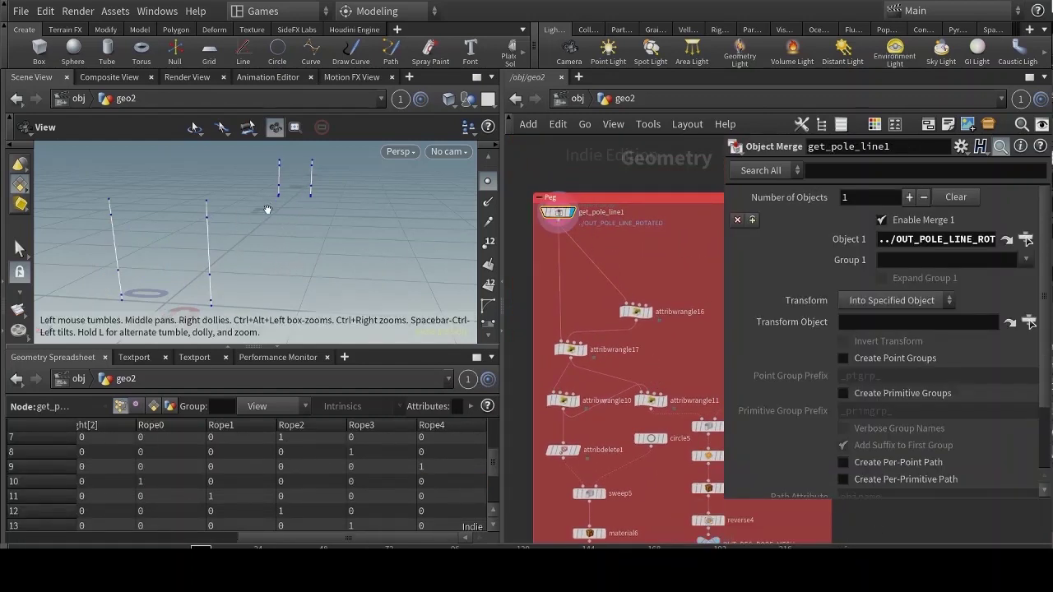
left_click_drag(230, 239, 232, 244)
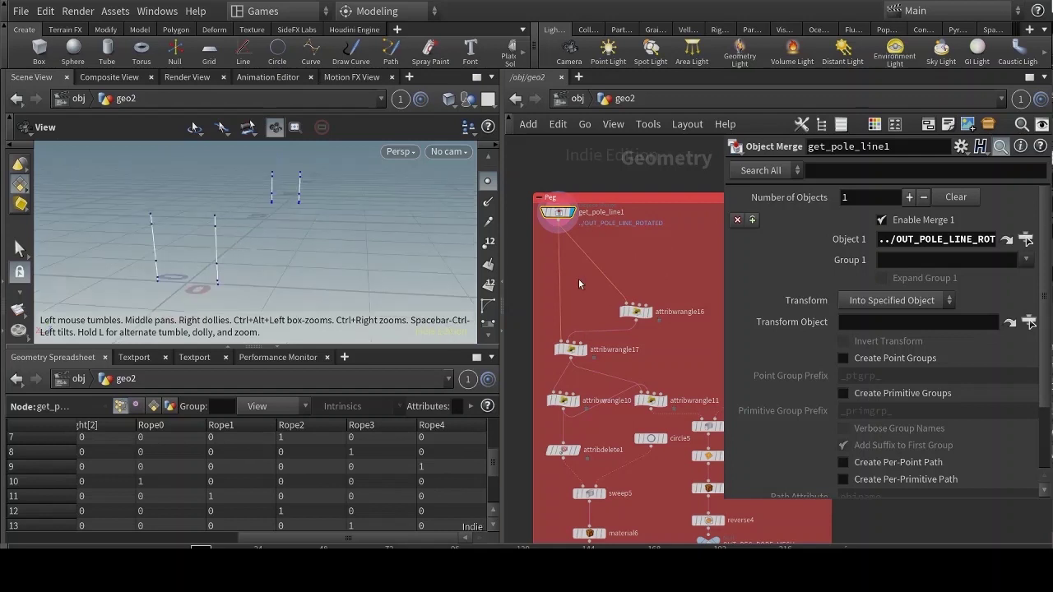
scroll(578, 279, "down", 5)
scroll(612, 322, "up", 2)
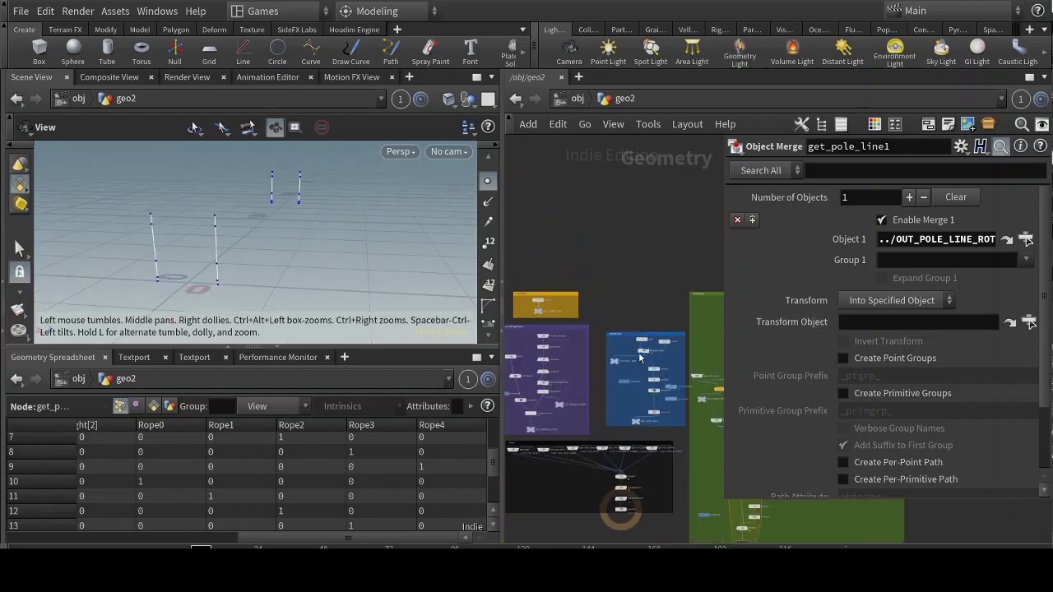
key("f")
scroll(567, 371, "up", 3)
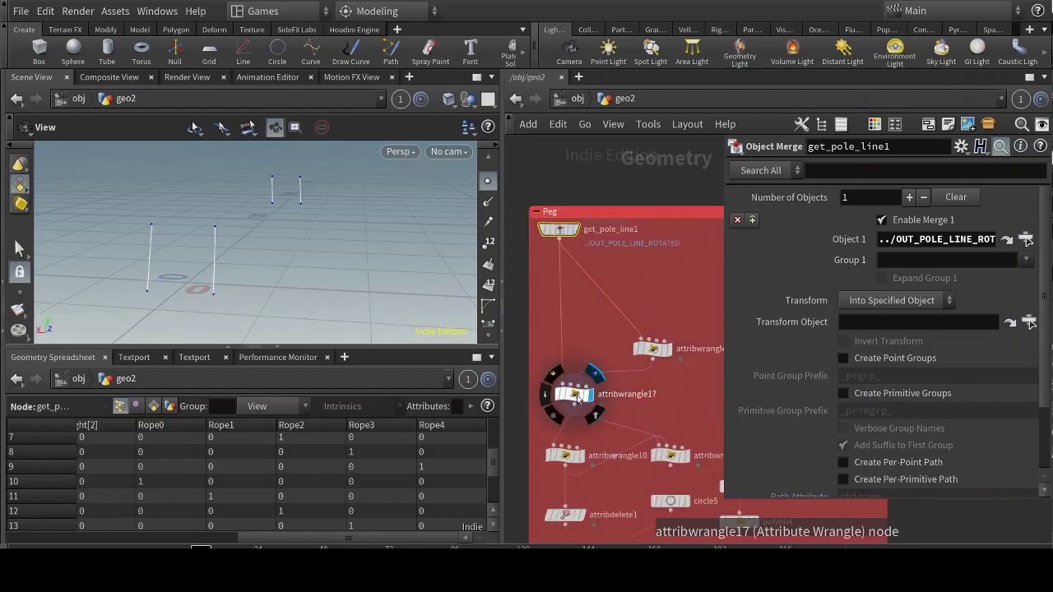
Select and display attribwrangle17, comparing its slanted peg lines with the get_pole_line1 input
left_click(574, 395)
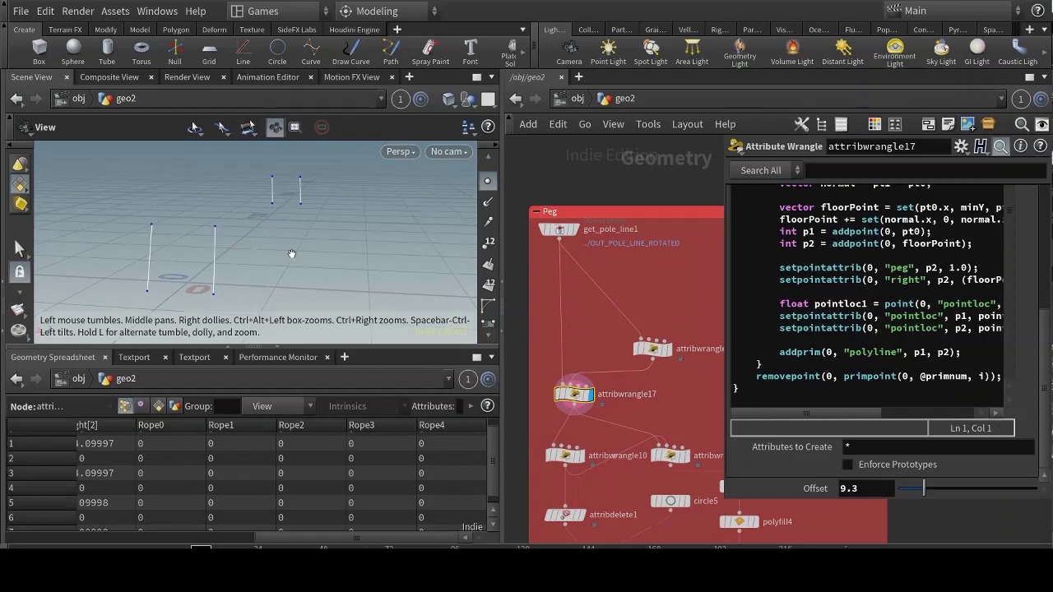
left_click_drag(291, 254, 247, 247)
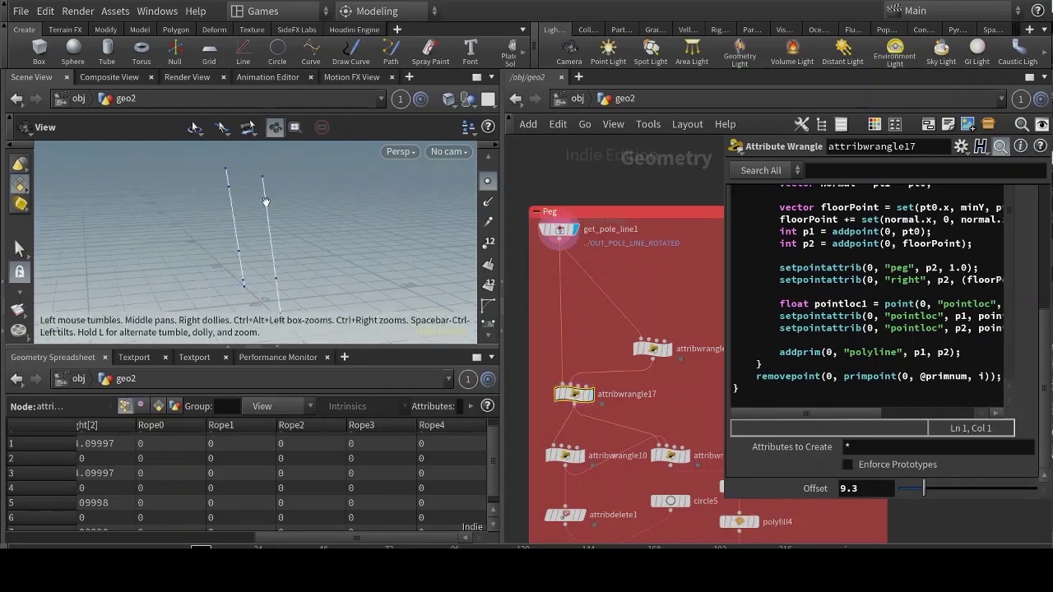
left_click(591, 394)
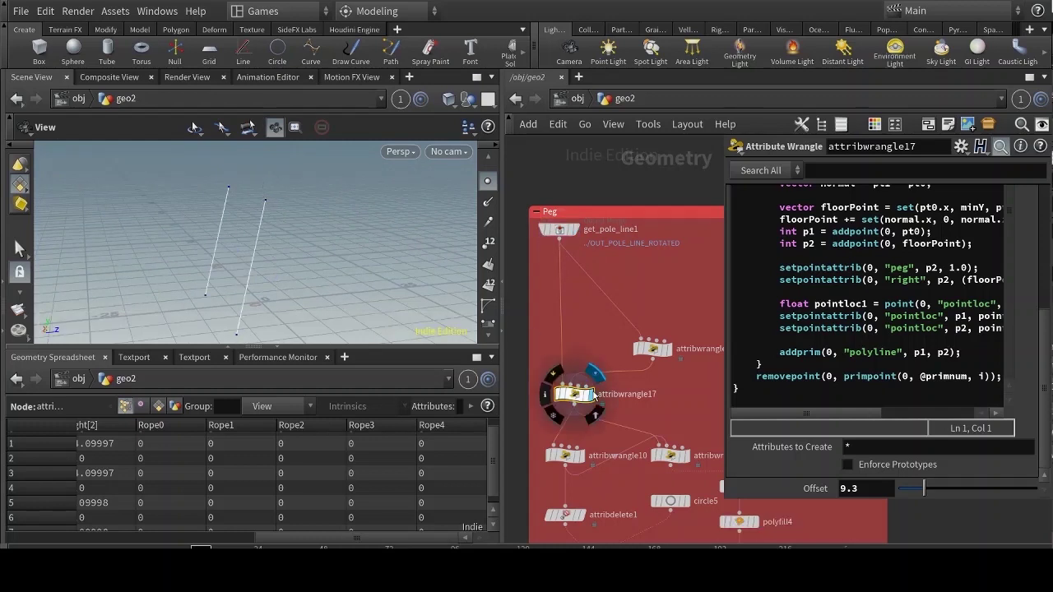
left_click_drag(302, 273, 280, 238)
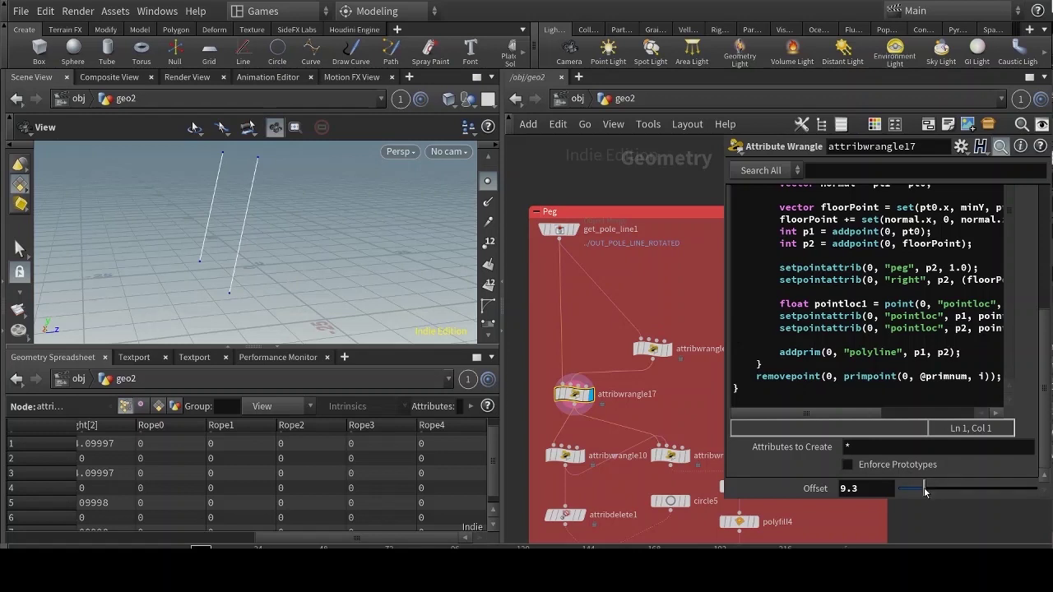
Try attribwrangle17's Offset at 19.2, and undo the change
left_click_drag(925, 491, 945, 487)
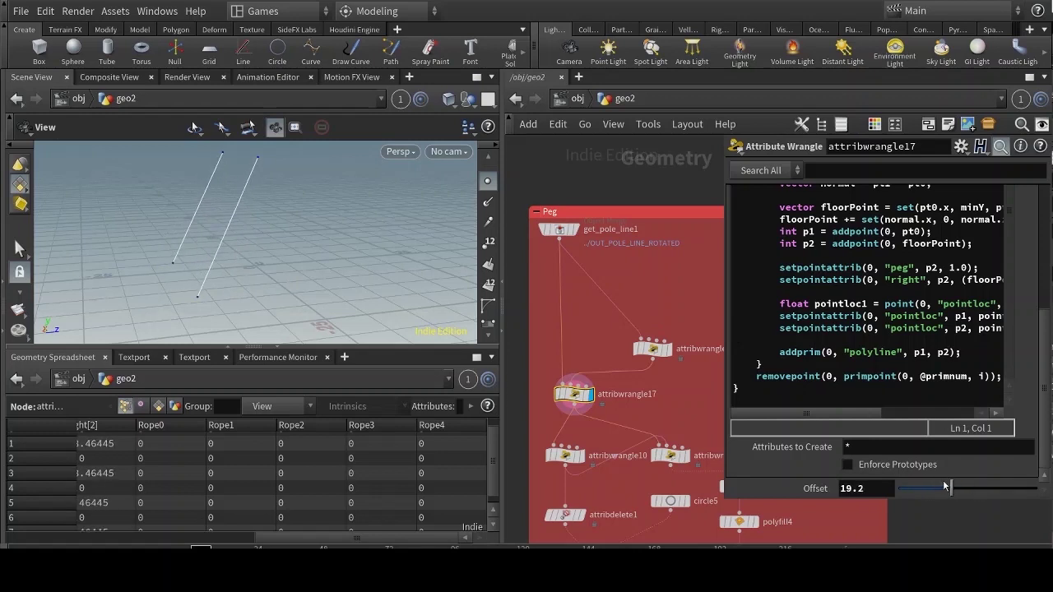
key("ctrl+z")
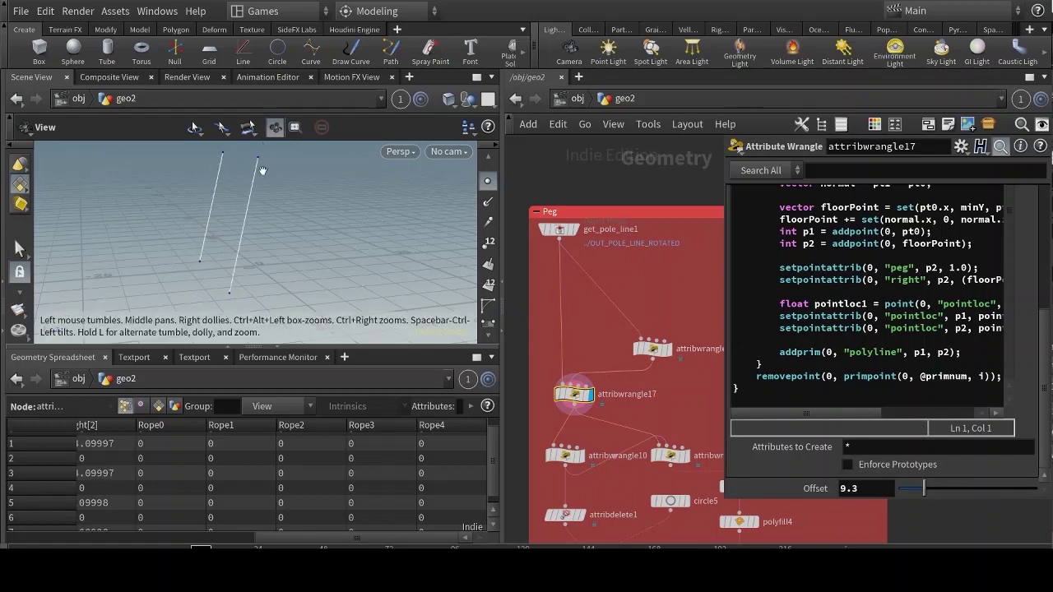
Select and display attribwrangle10 to examine its peg lines and code, comparing them with attribwrangle17's result
middle_click_drag(664, 404, 665, 350)
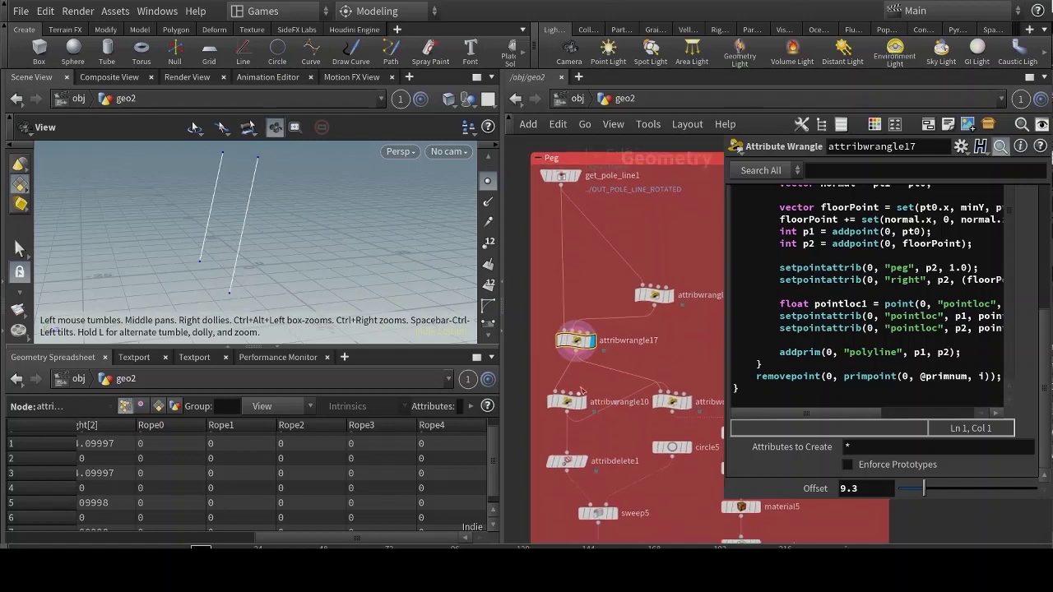
left_click(586, 380)
left_click(564, 405)
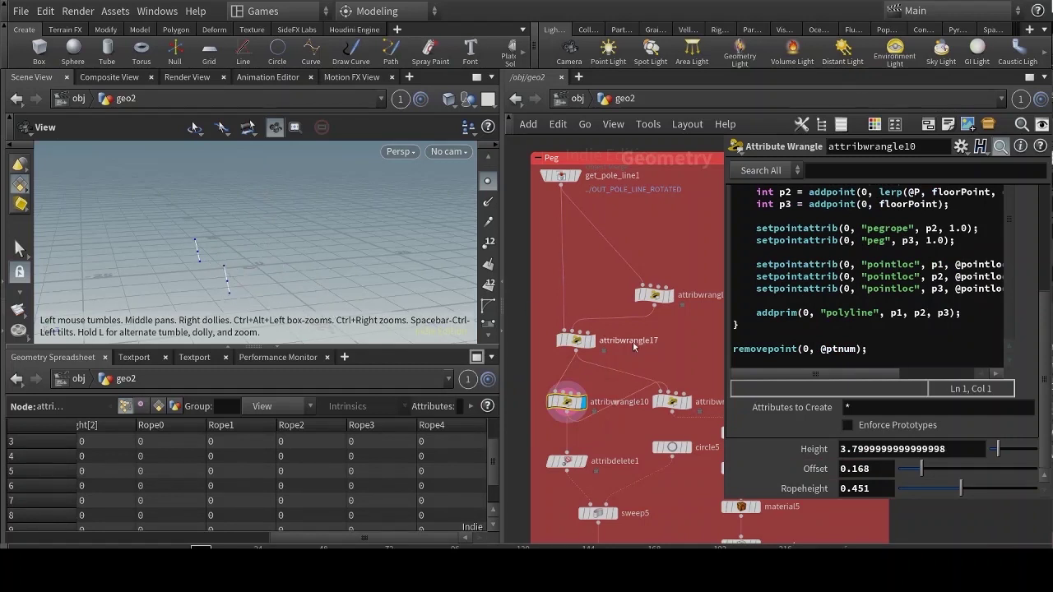
left_click(595, 340)
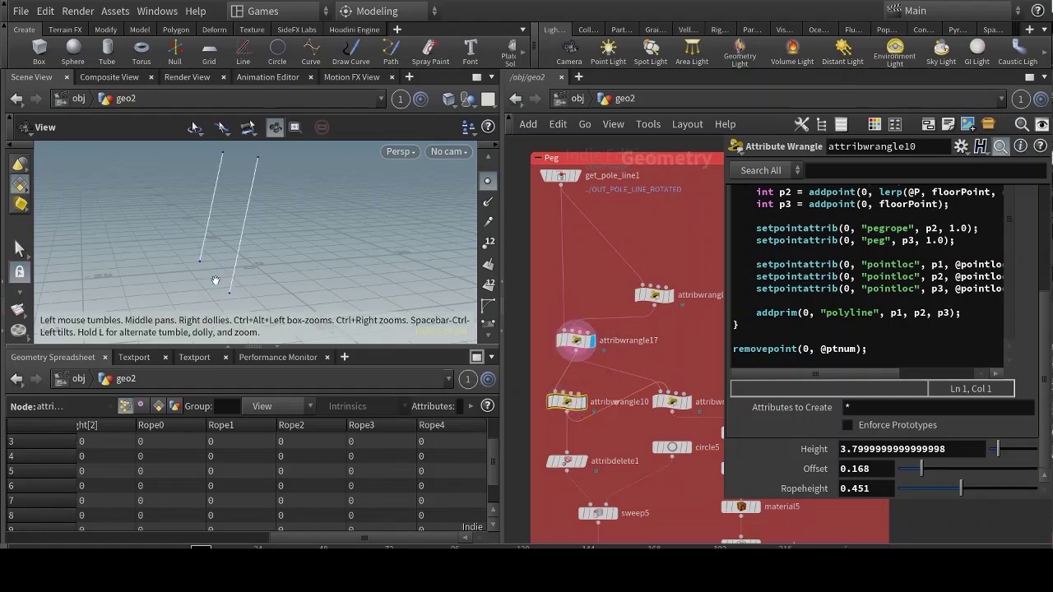
left_click(586, 403)
Display the peg mesh at reverse5 and at OUT_PEG_MESH
middle_click_drag(610, 454, 632, 336)
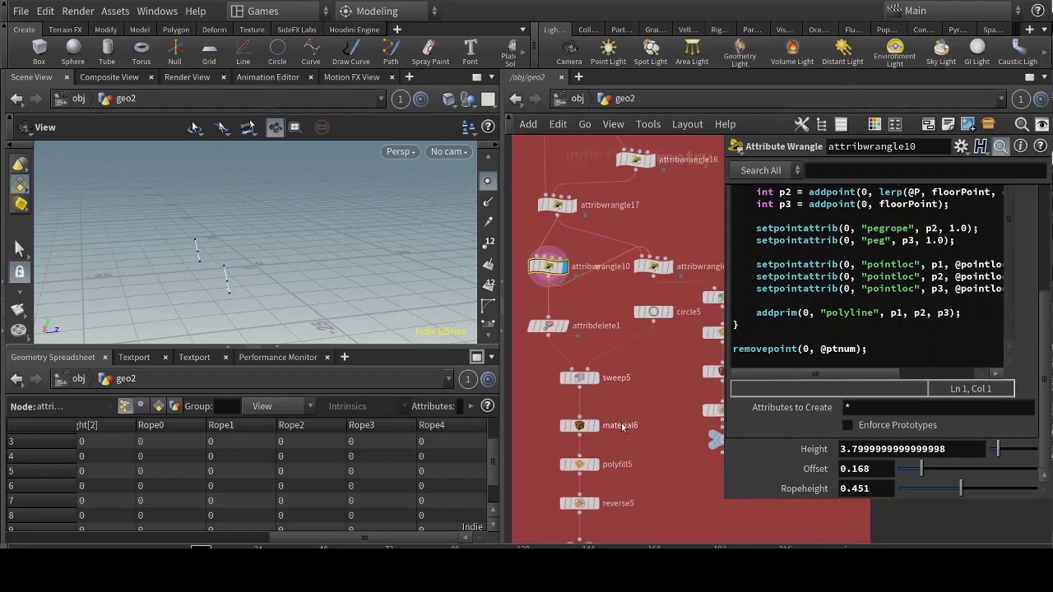
left_click(601, 506)
middle_click_drag(645, 477, 646, 398)
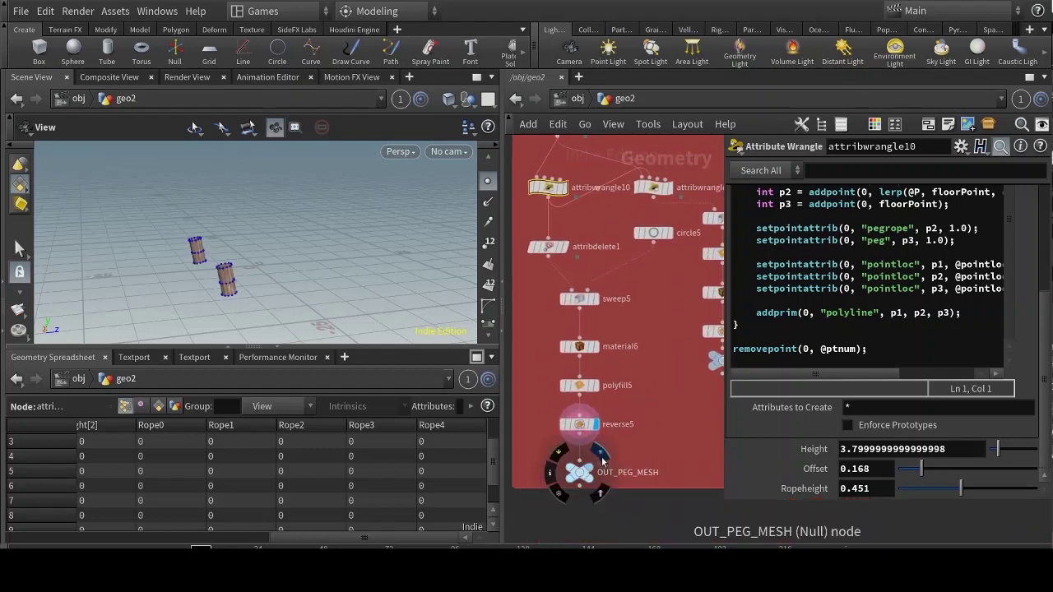
left_click(587, 471)
Display attribwrangle10, attribwrangle17 and attribwrangle11 in turn to compare the peg lines with the peg rope lines
middle_click_drag(642, 288, 634, 377)
middle_click_drag(674, 296, 630, 314)
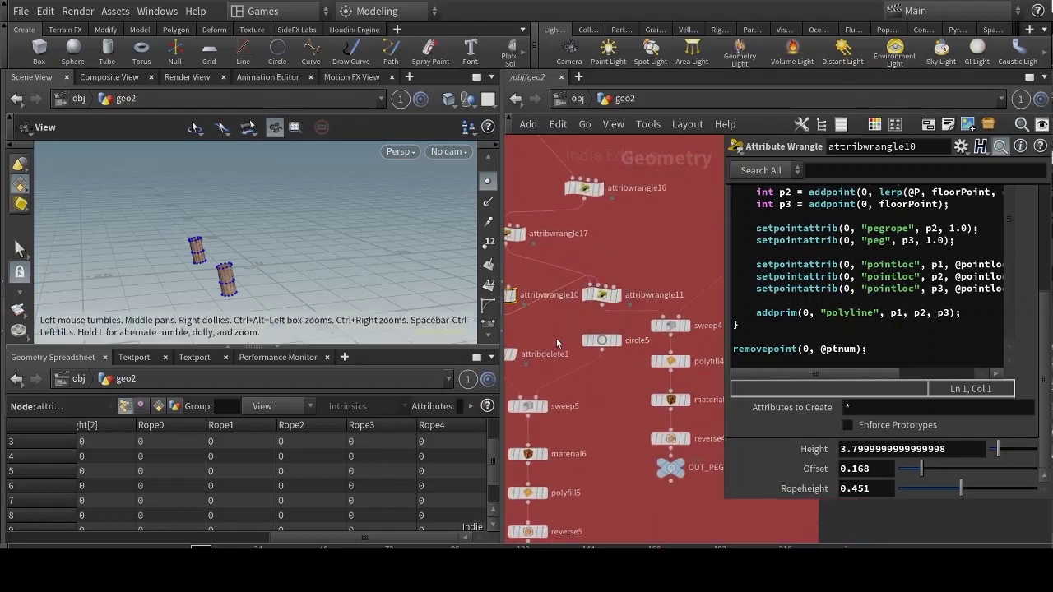
middle_click_drag(518, 303, 562, 307)
left_click(558, 301)
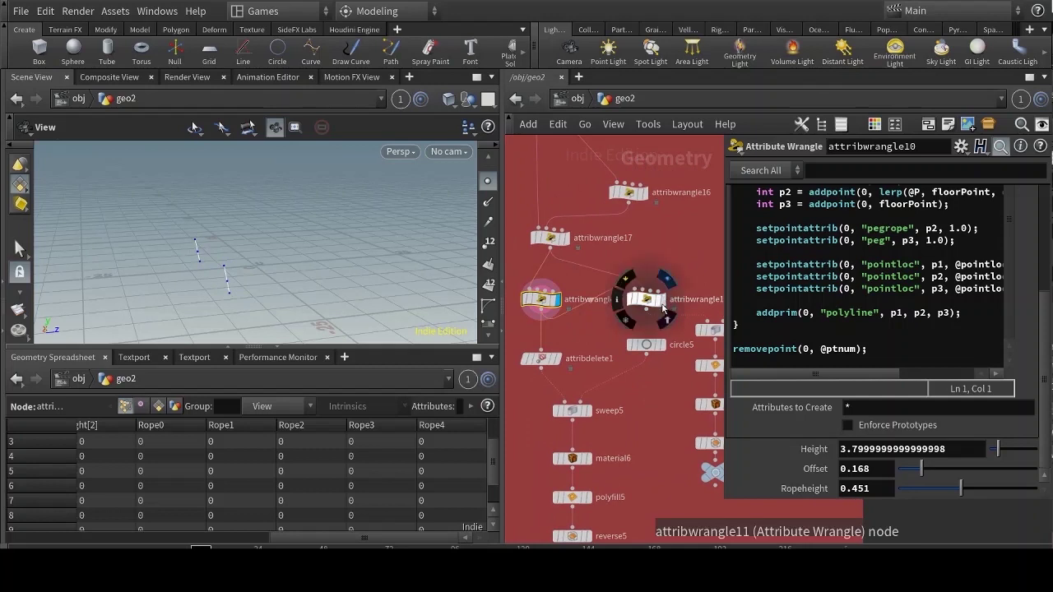
left_click(565, 238)
left_click(659, 300)
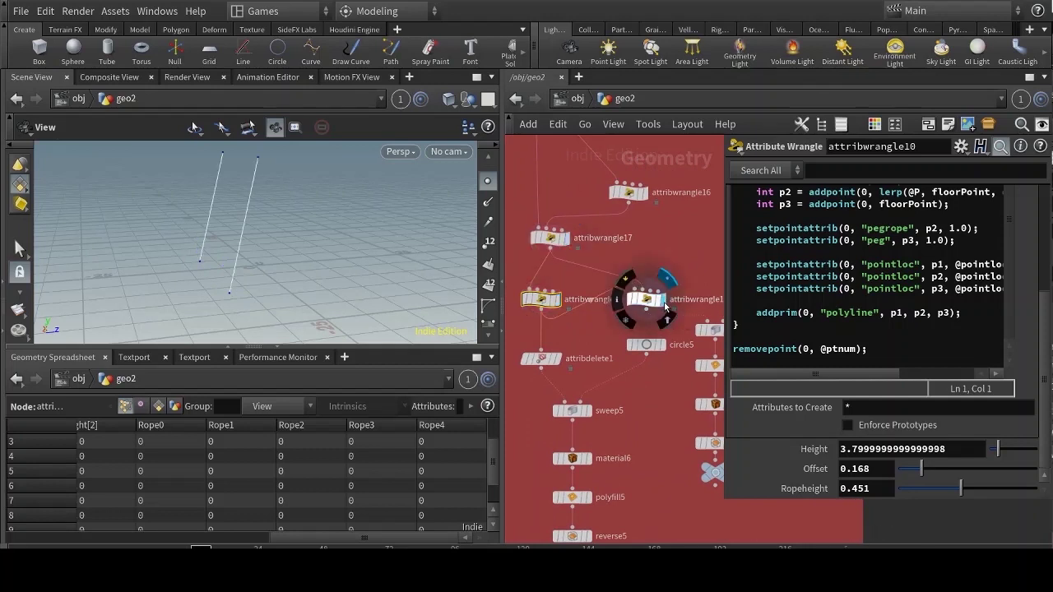
Follow the sweep4 branch and display the meshed peg ropes at OUT_PEG_ROPE_MESH
middle_click_drag(683, 403, 657, 375)
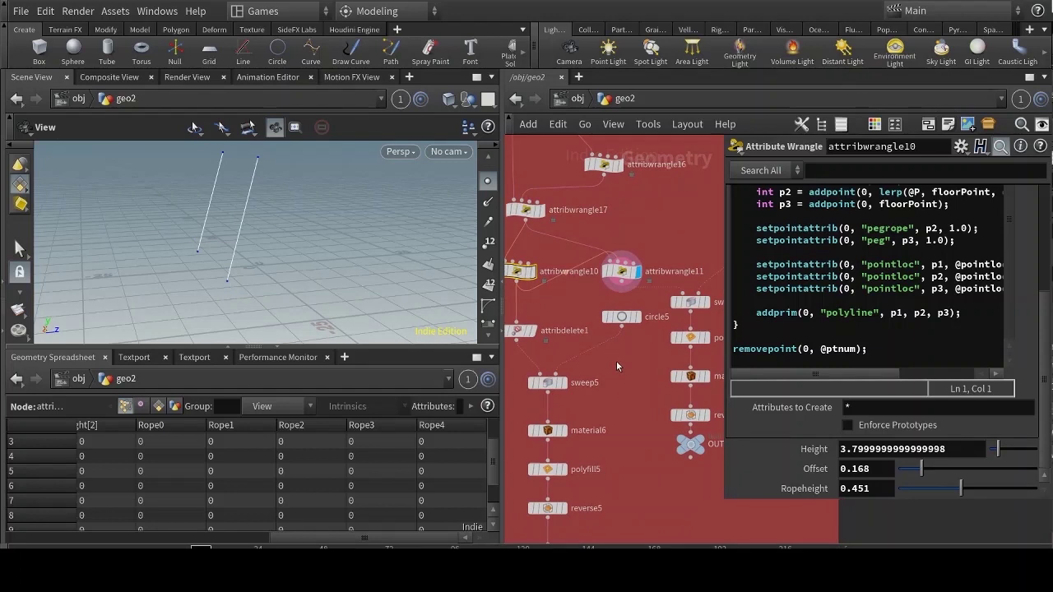
middle_click_drag(695, 403, 607, 360)
scroll(607, 360, "down", 2)
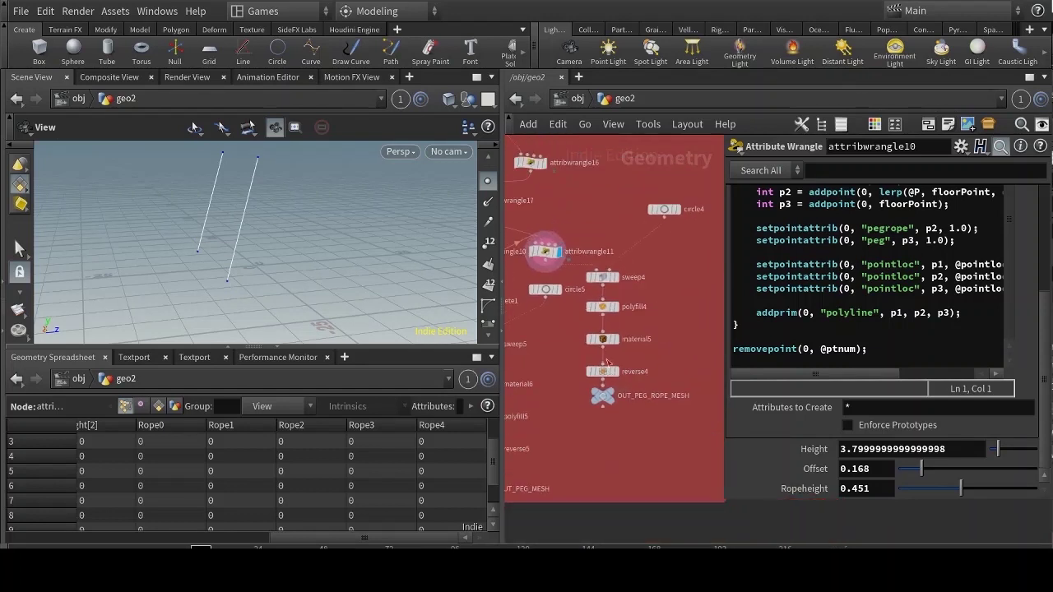
left_click(619, 381)
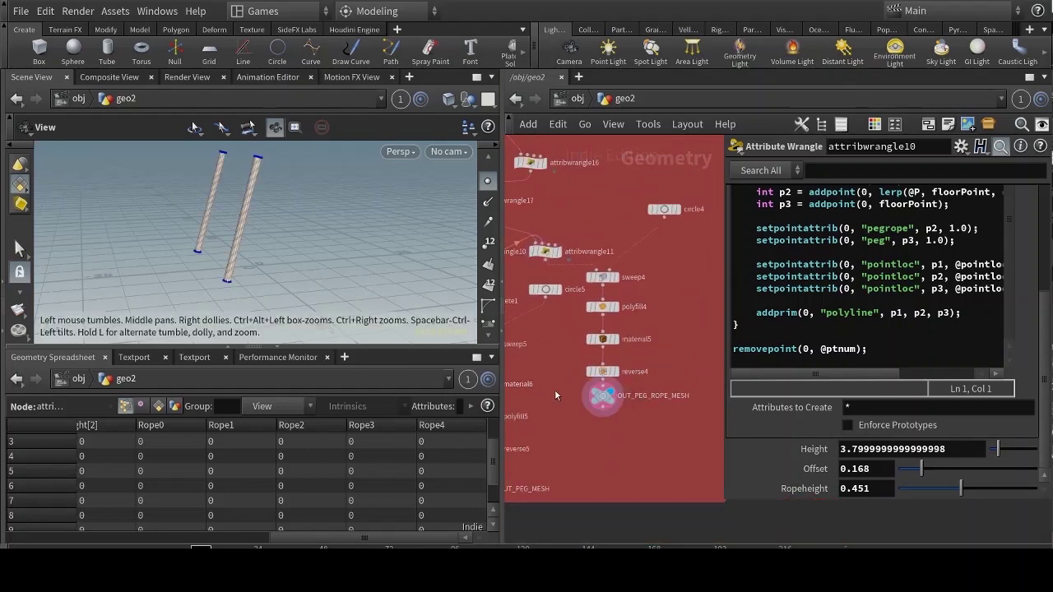
Find the black network that merges all bridge parts and display its output0 result
scroll(554, 395, "down", 6)
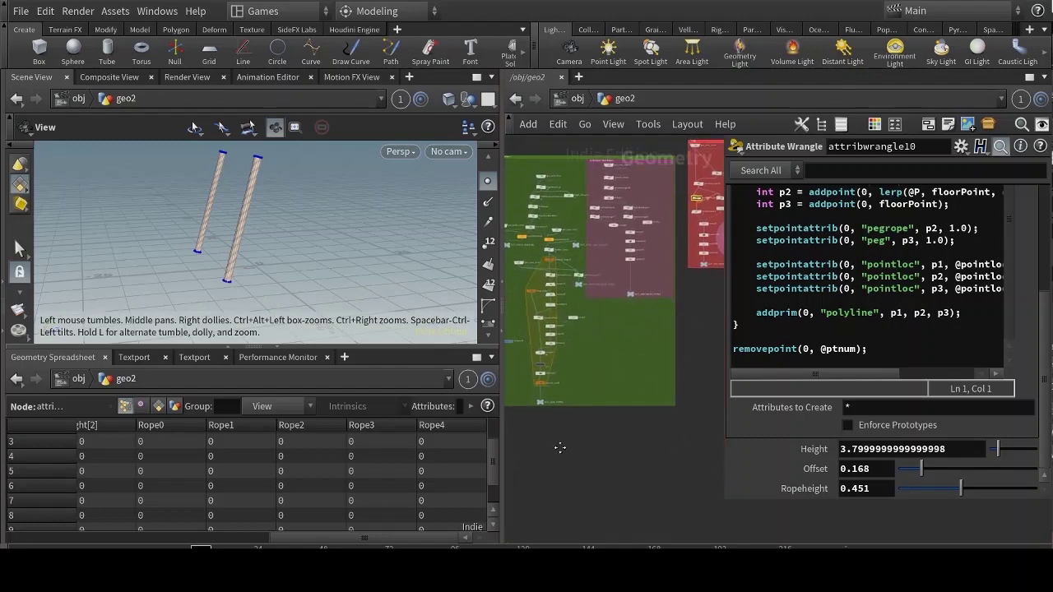
scroll(585, 403, "up", 8)
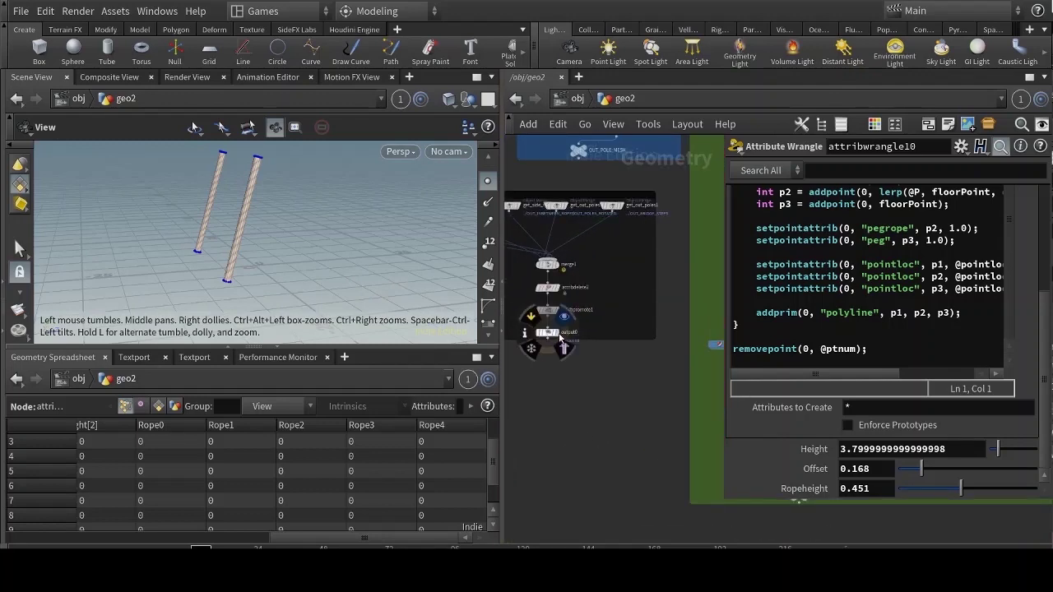
left_click(560, 337)
mouse_move(373, 238)
left_mouse_down()
mouse_move(323, 245)
mouse_move(306, 220)
mouse_move(376, 225)
left_mouse_up()
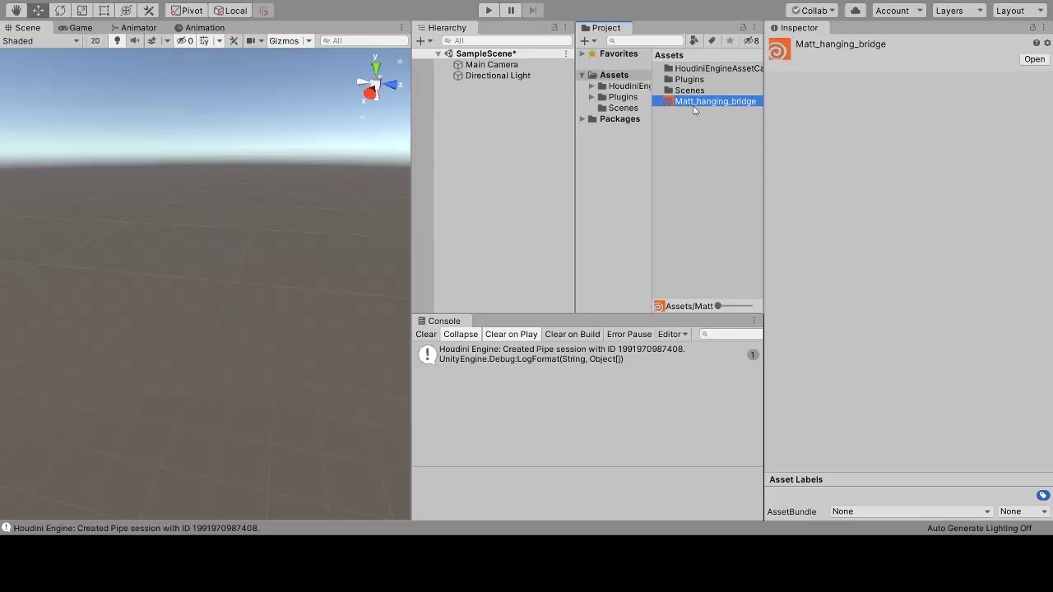
Switch to Unity, add the hanging bridge asset from the project to SampleScene, and frame the whole bridge
left_click(694, 106)
left_click_drag(738, 108, 470, 104)
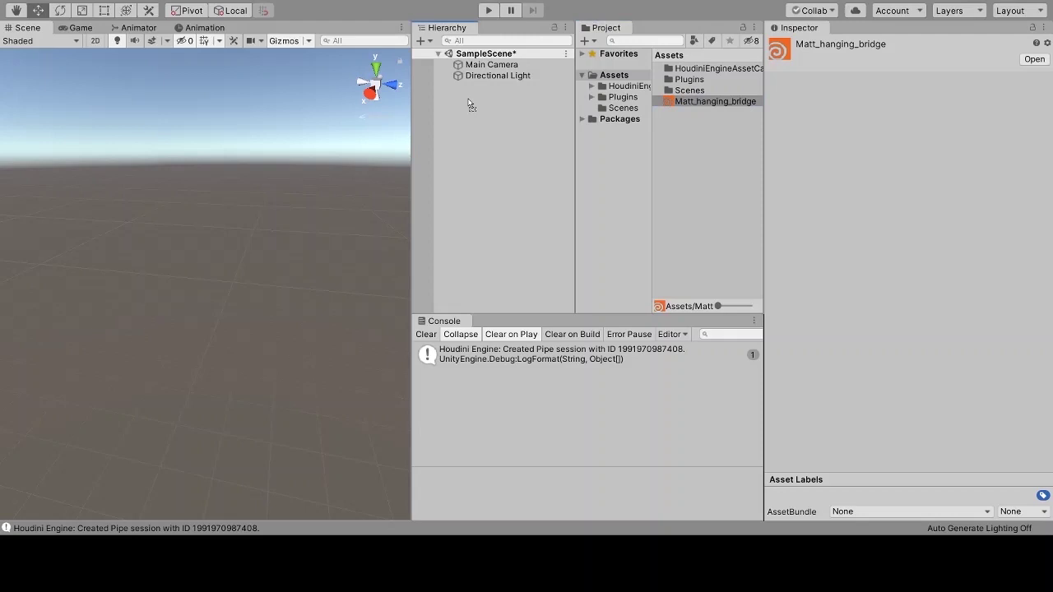
mouse_move(470, 103)
left_mouse_down()
mouse_move(588, 277)
mouse_move(512, 136)
mouse_move(473, 109)
left_mouse_up()
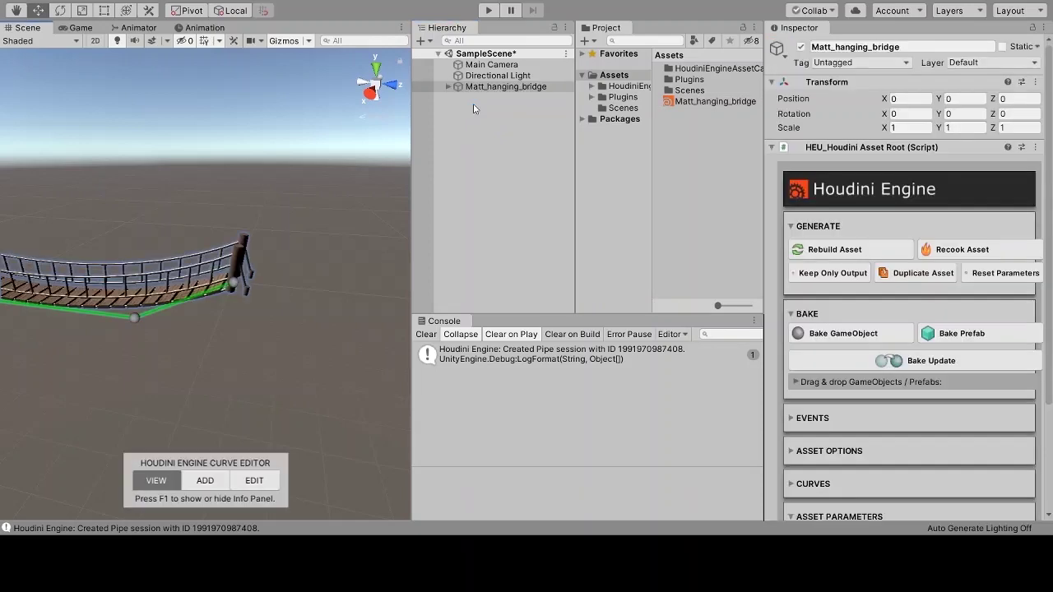
key("f")
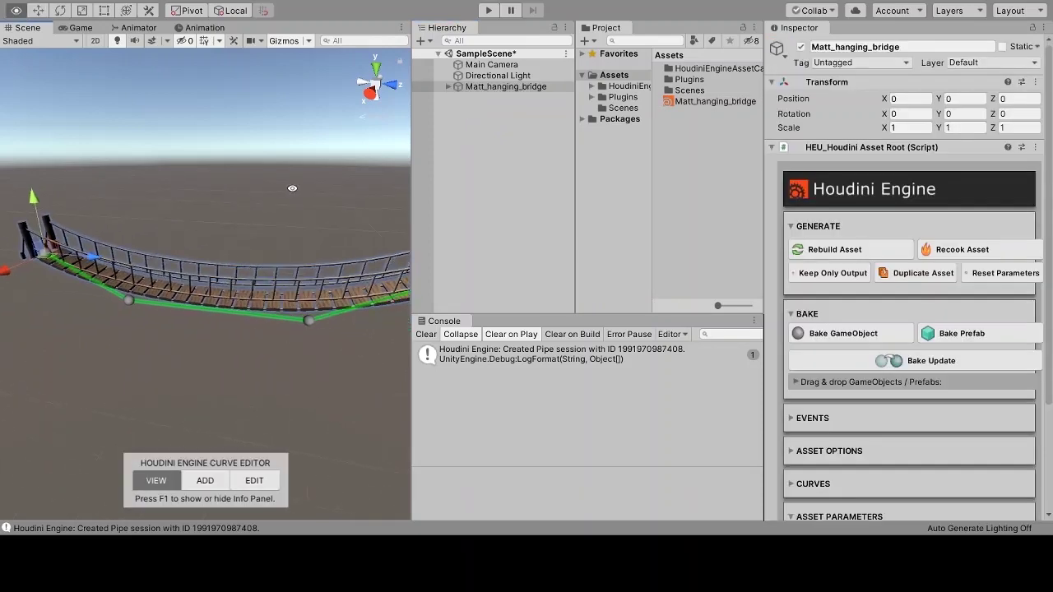
left_click_drag(273, 208, 293, 330, "alt")
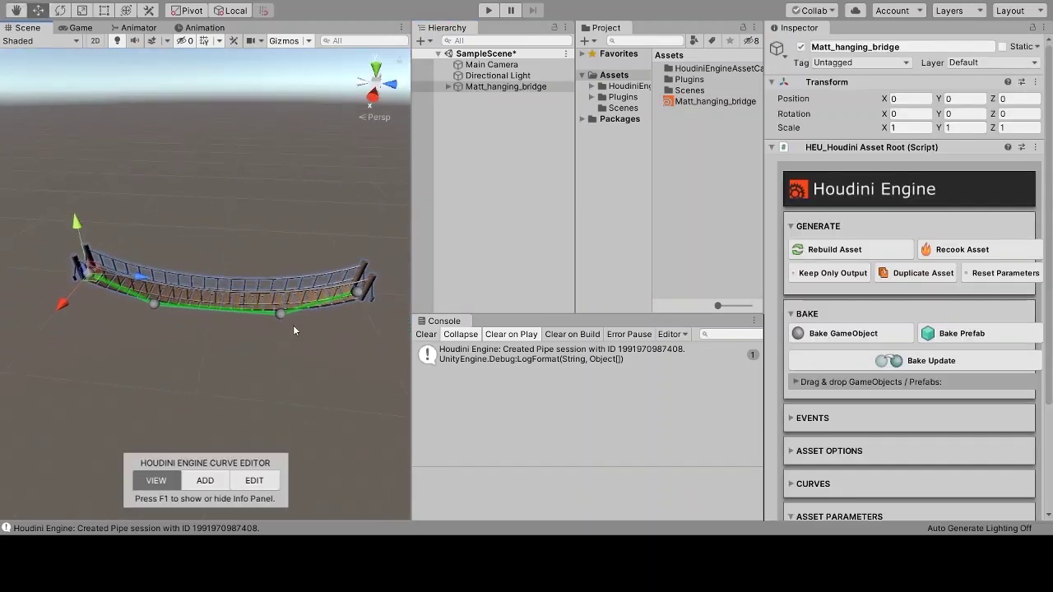
Enable point editing for the bridge's curve and lower its two middle points to deepen the sag
left_click(254, 480)
left_click(157, 308)
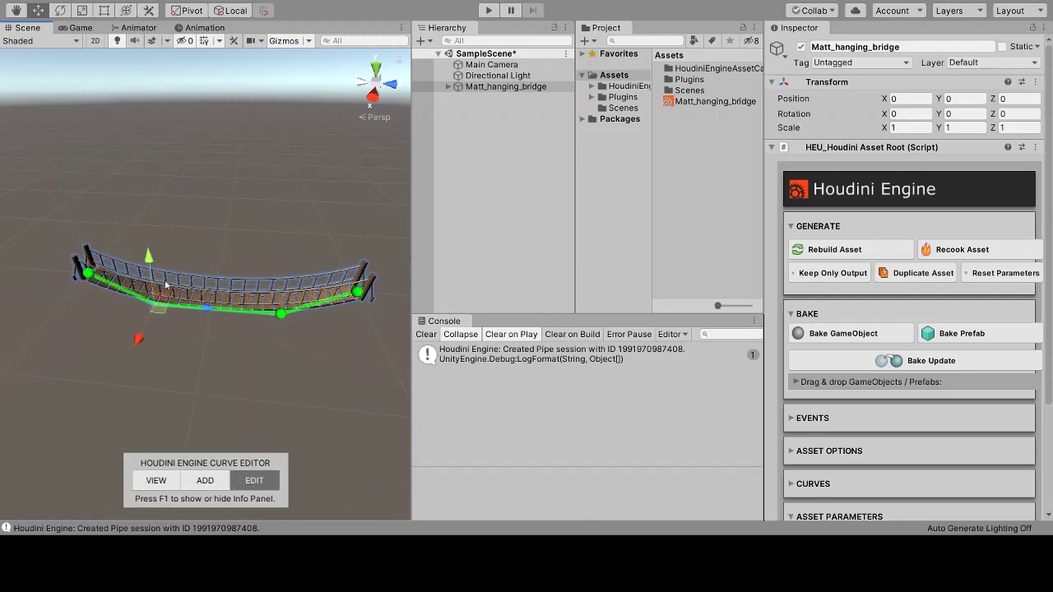
left_click_drag(148, 258, 153, 283)
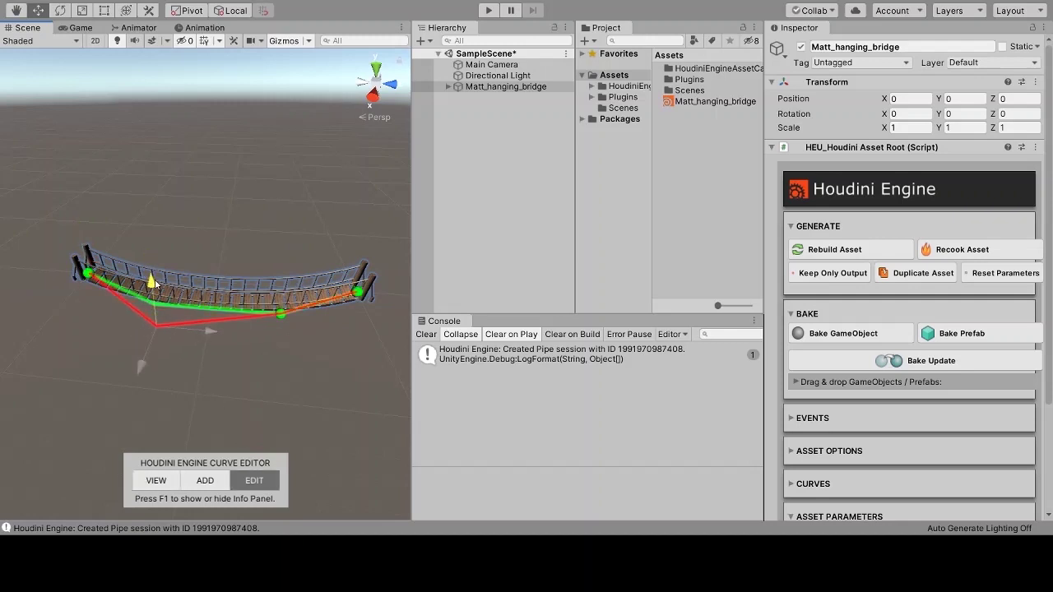
left_click(283, 311)
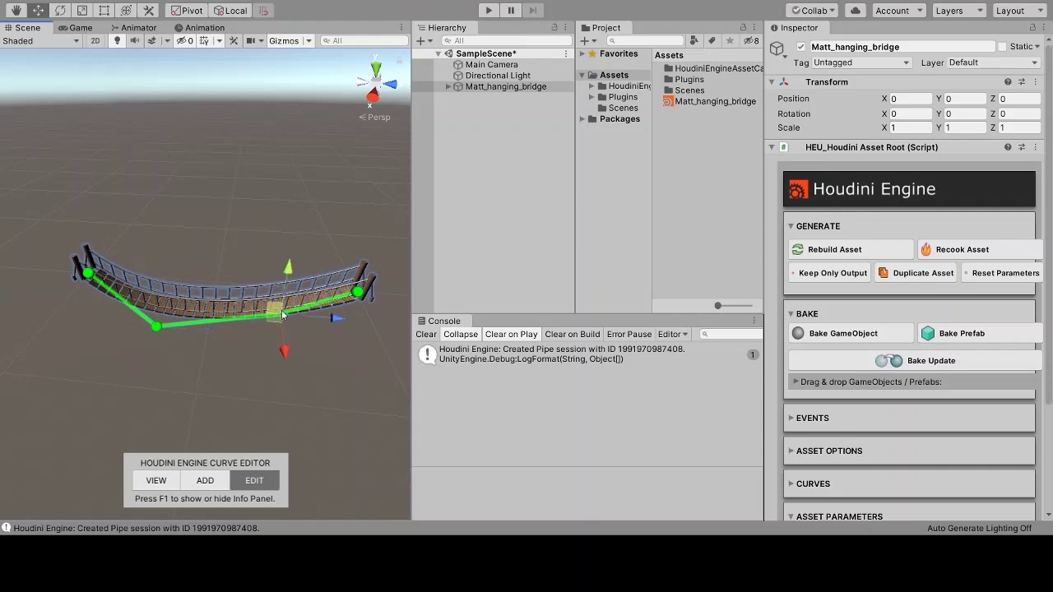
left_click_drag(283, 312, 285, 334)
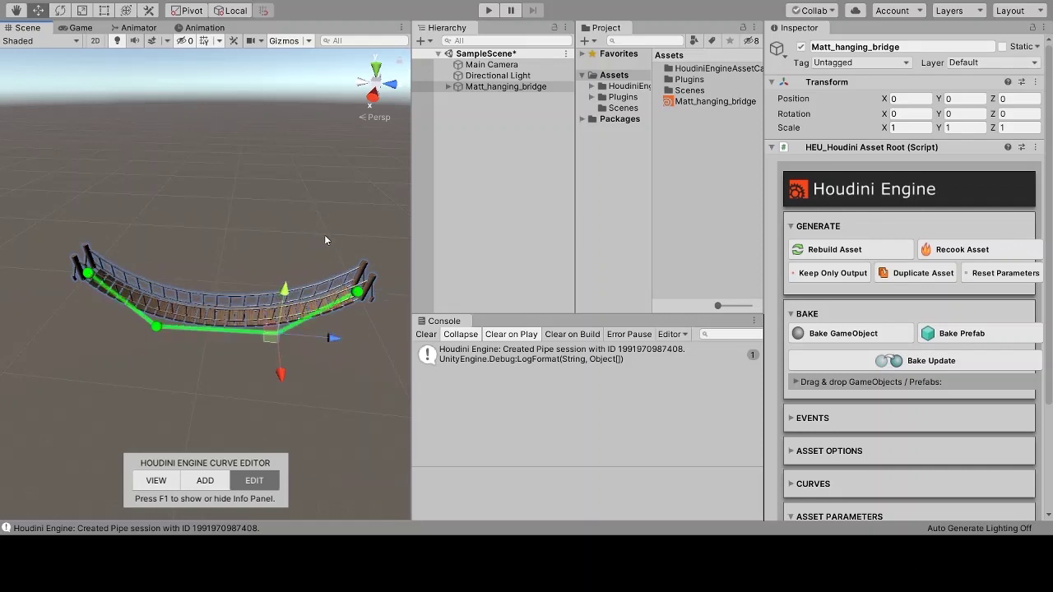
Move the end point of the bridge curve sideways so the bridge bends horizontally
left_click_drag(324, 235, 152, 274, "alt")
left_click(241, 372)
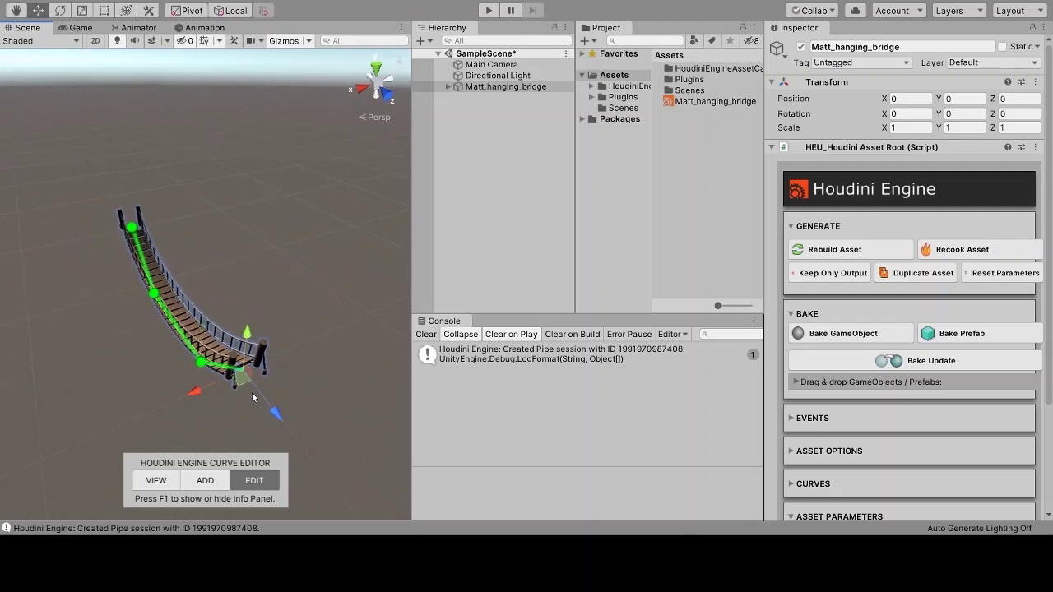
left_click_drag(245, 377, 361, 349)
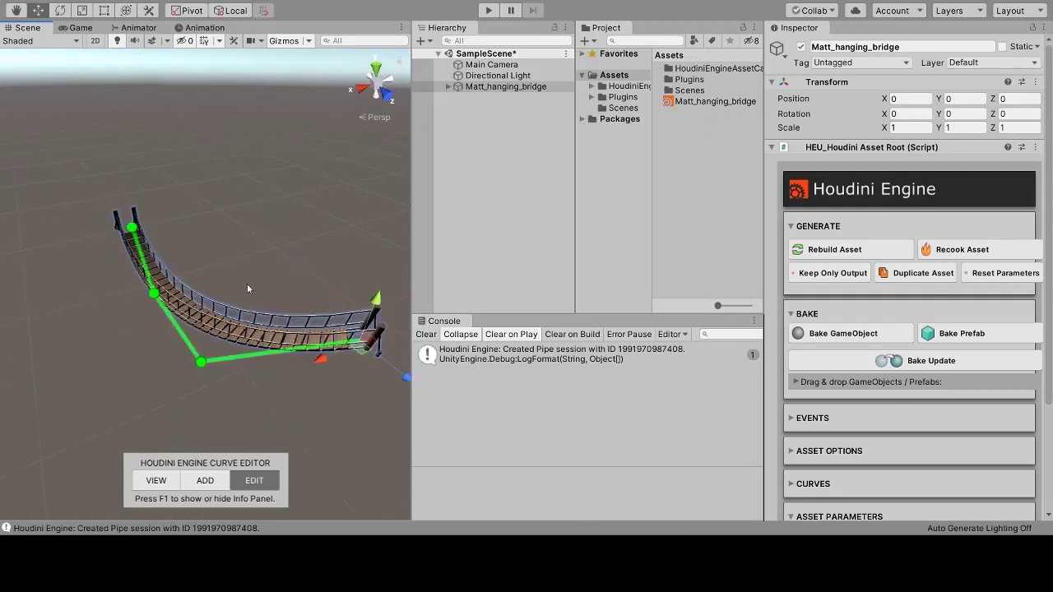
Drag the near end point of the bridge curve across to the opposite side, giving the bridge an S-shaped bend
left_click_drag(247, 284, 659, 262, "alt")
left_click(216, 326)
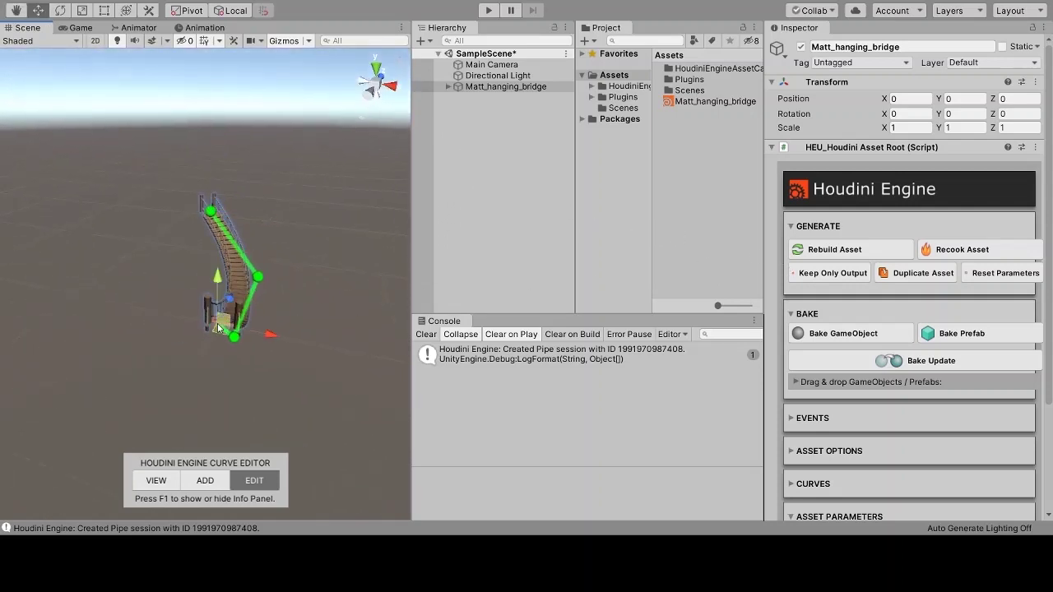
left_click_drag(238, 334, 347, 358)
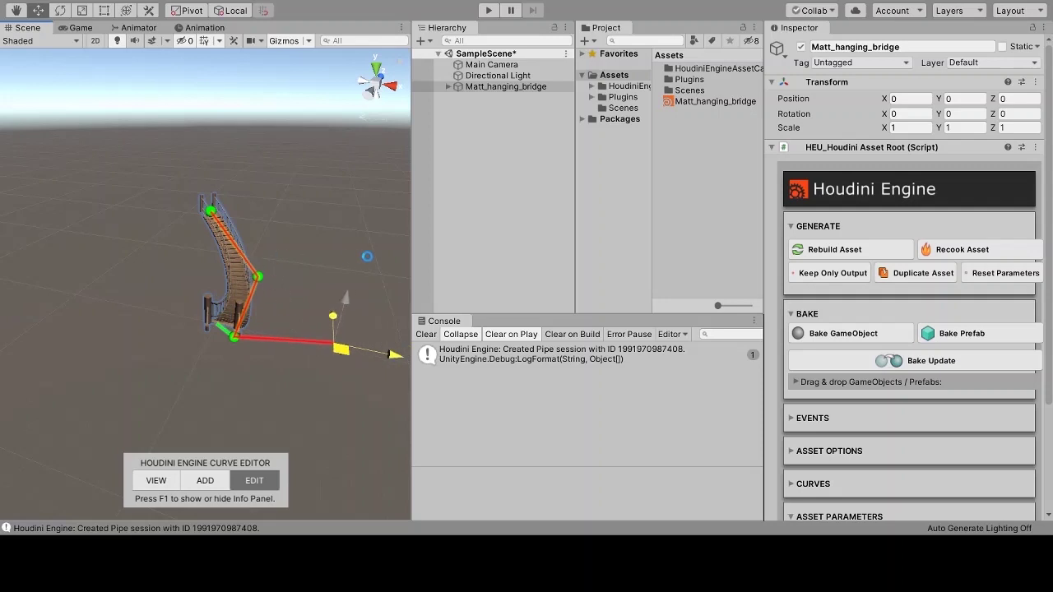
mouse_move(347, 257)
left_mouse_down("alt")
mouse_move(239, 182)
mouse_move(260, 247)
mouse_move(358, 239)
left_mouse_up("alt")
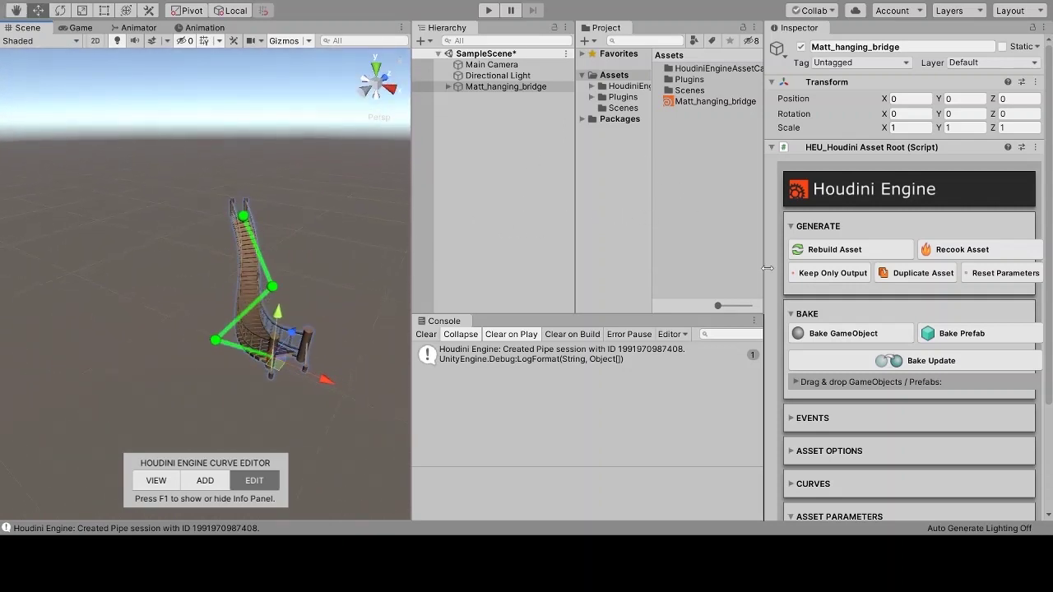
Set the first Size value in the bridge's asset parameters to 40 and inspect the widened bridge up close
scroll(857, 328, "down", 3)
left_click(909, 392)
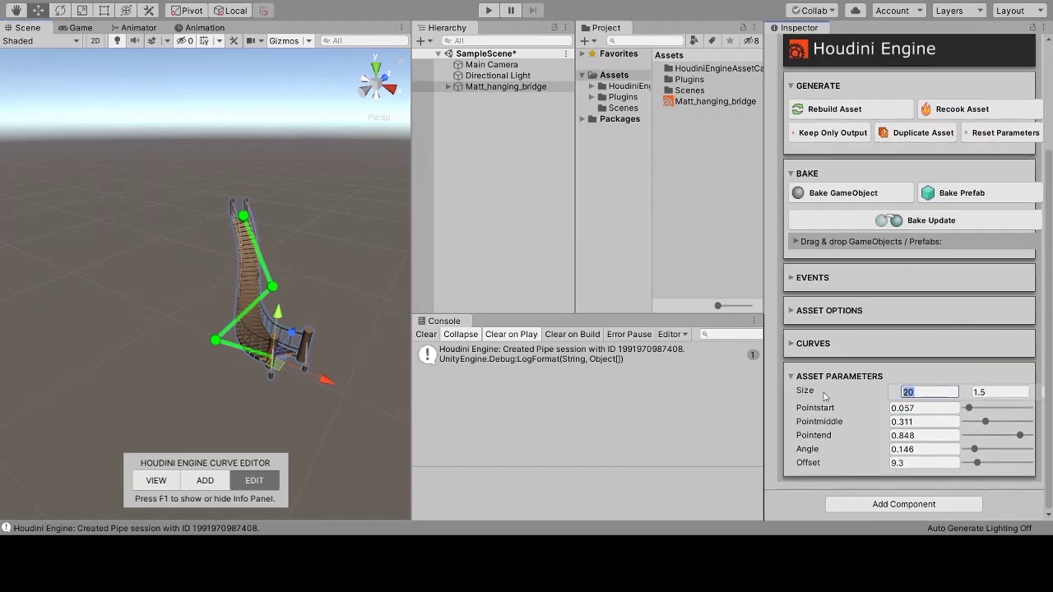
type("40")
left_click_drag(318, 324, 264, 360, "alt")
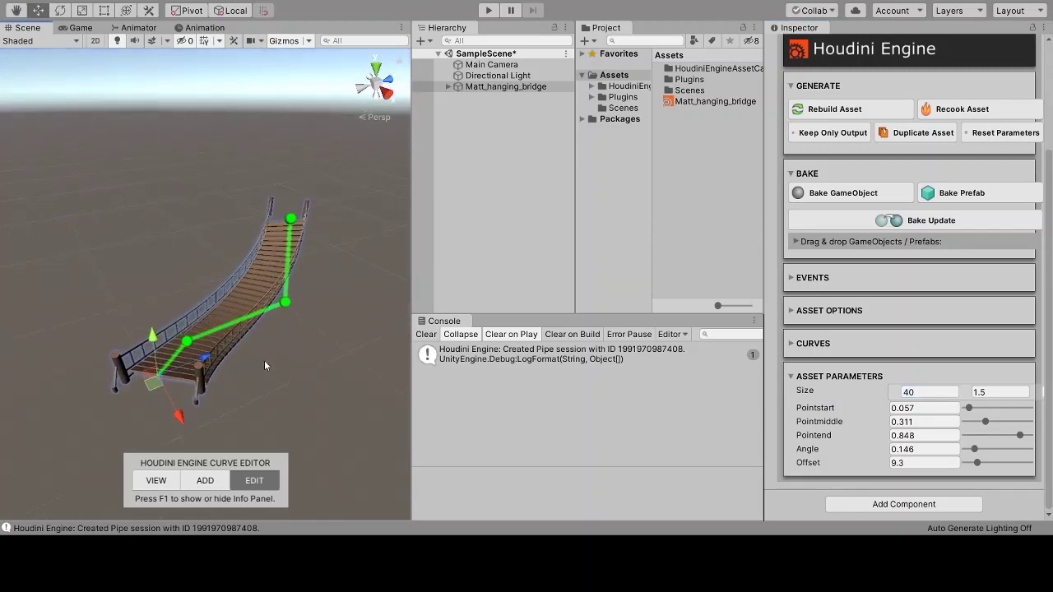
right_click_drag(264, 361, 261, 290, "alt")
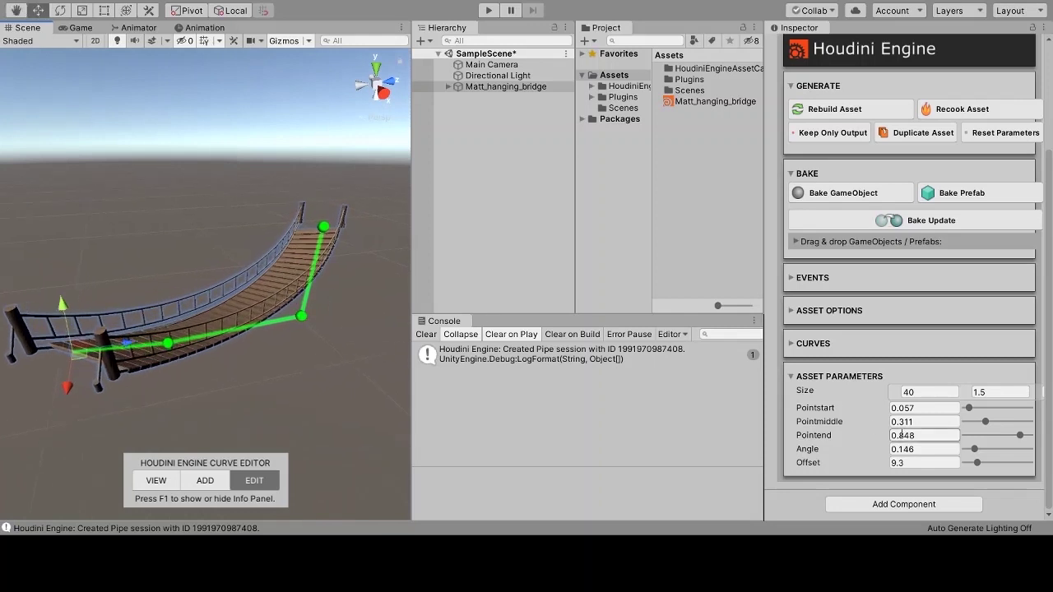
Set the bridge's Pointend parameter to 0.95 and Offset to 20, and inspect the posts at the near end
left_click(928, 435)
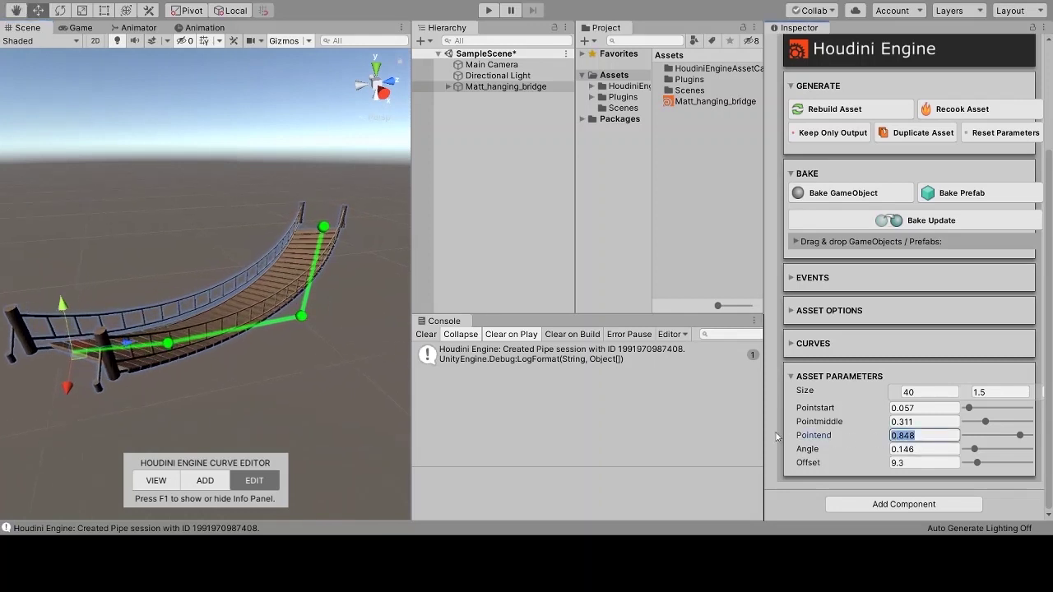
type(".95")
key("Return")
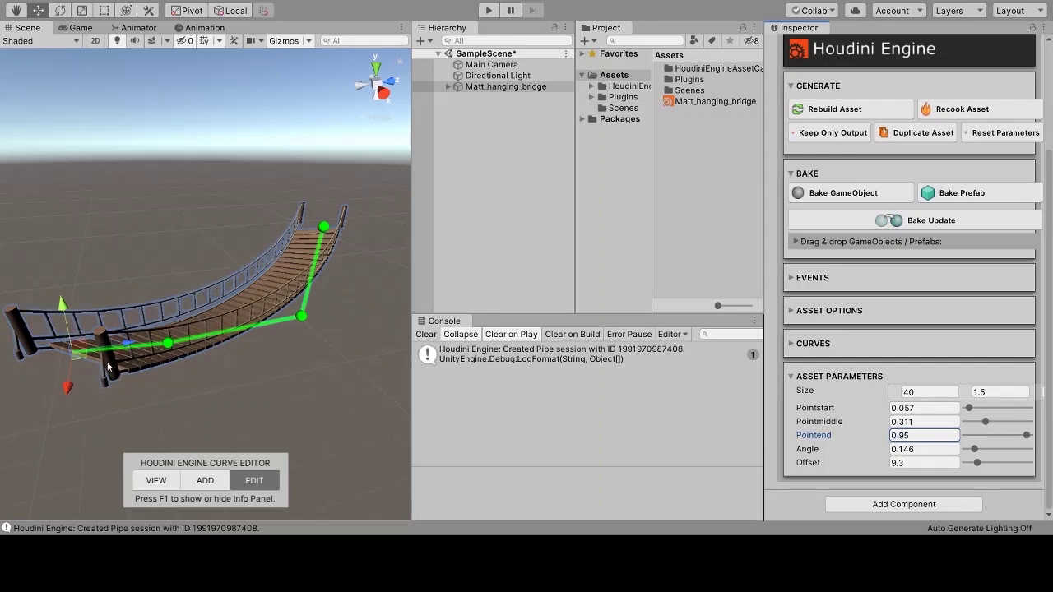
left_click(809, 463)
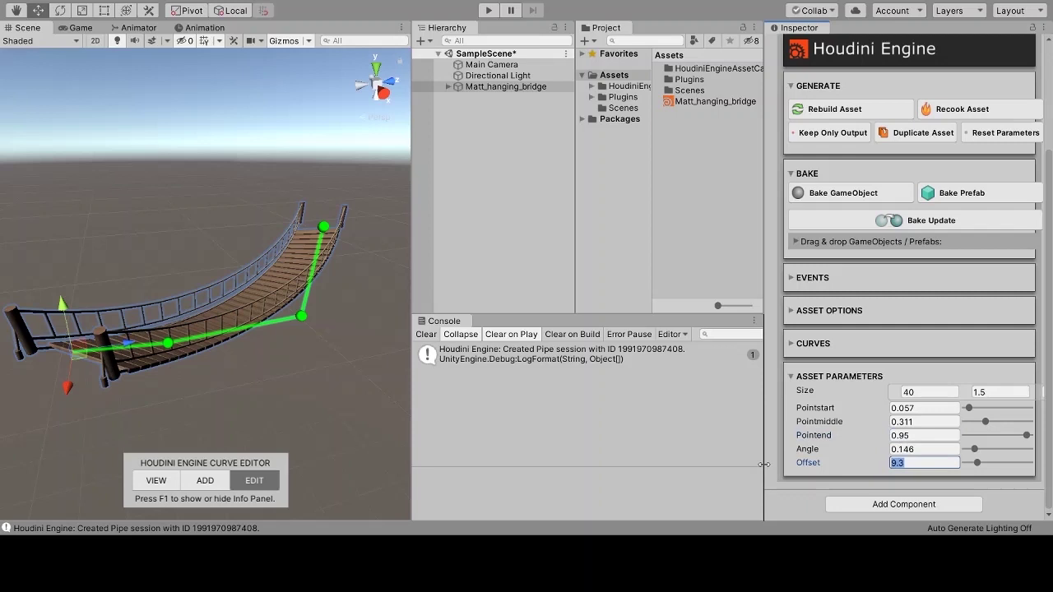
type("20")
key("Return")
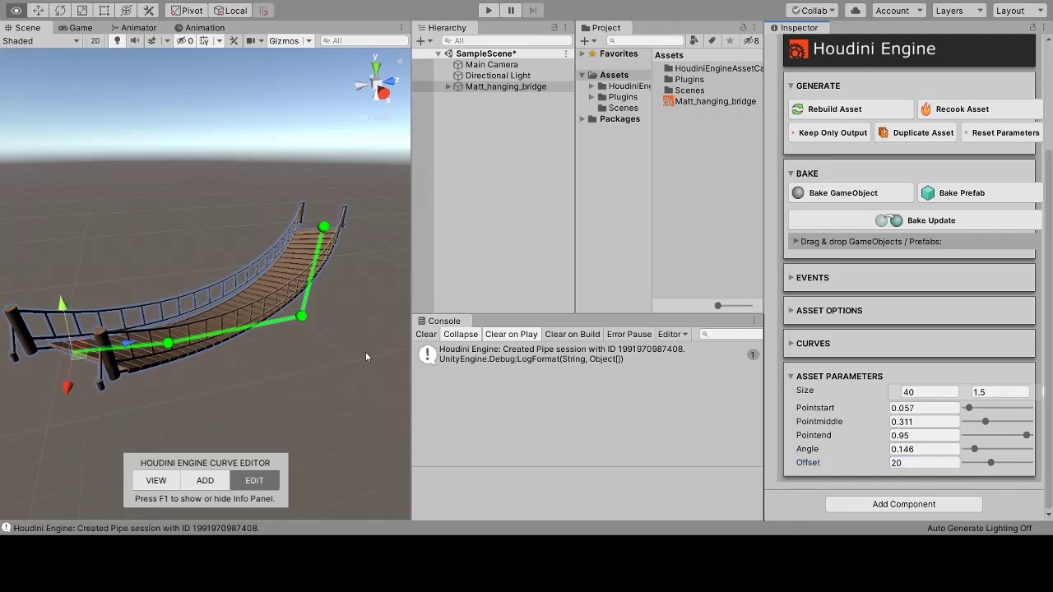
left_click_drag(369, 353, 279, 321, "alt")
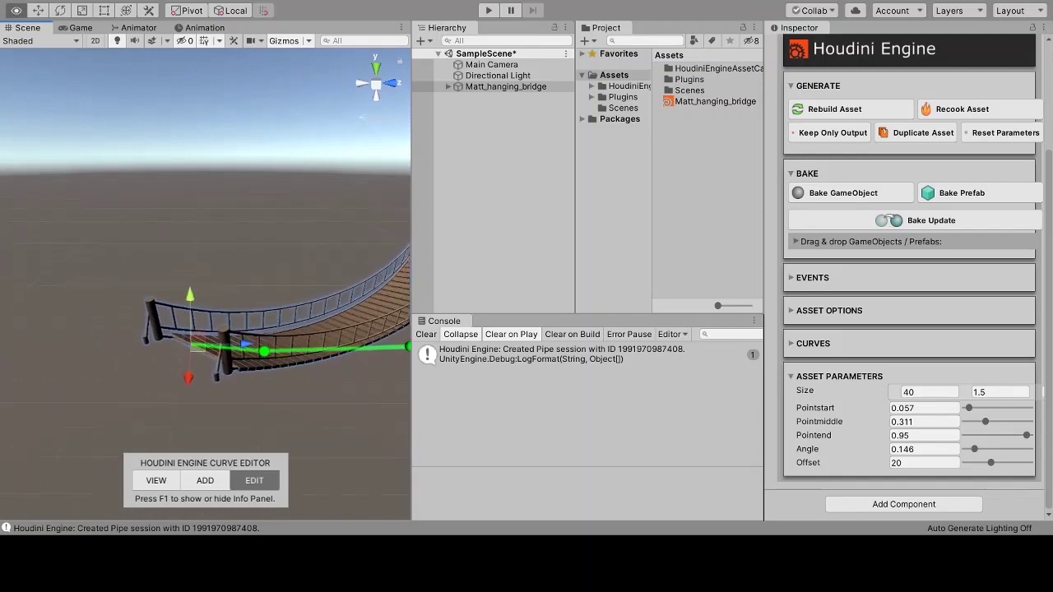